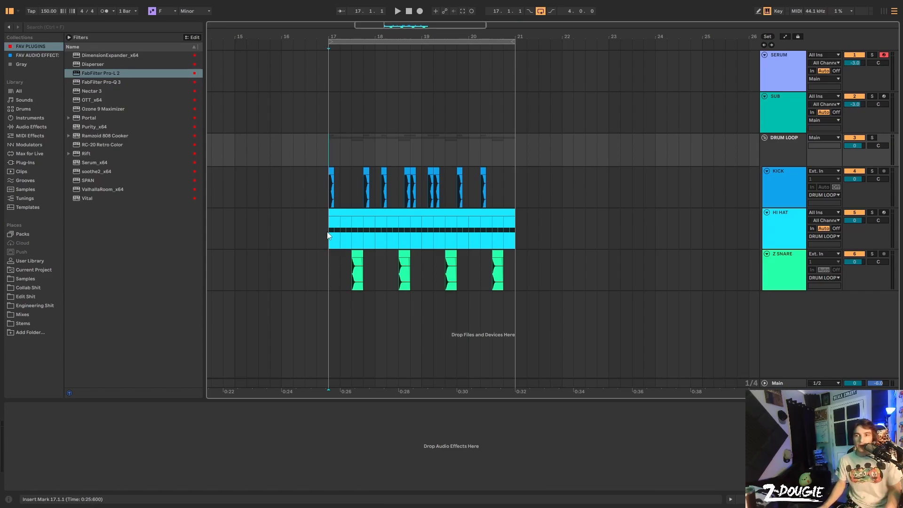
Step: Play back the looped drum section and open the Serum synth window on the SERUM track
{"action": "key", "text": "space"}
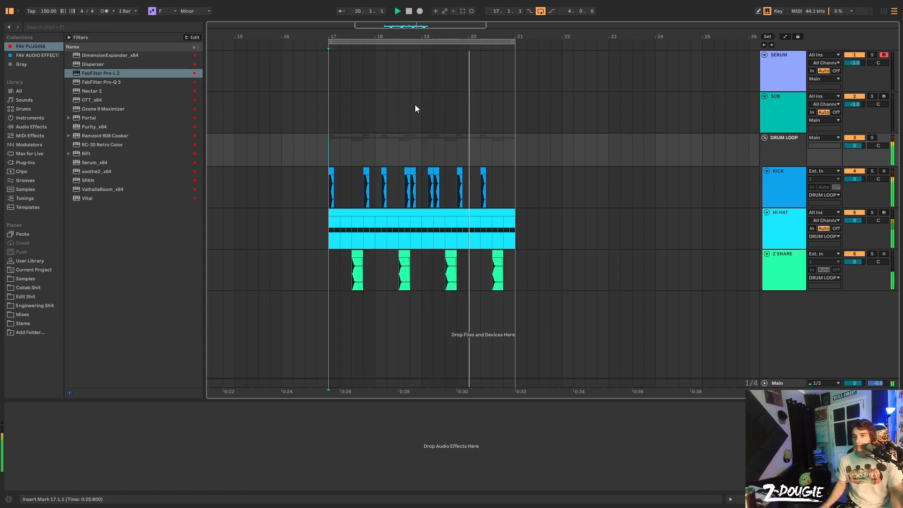
{"action": "key", "text": "space"}
{"action": "left_click", "coordinate": [781, 66]}
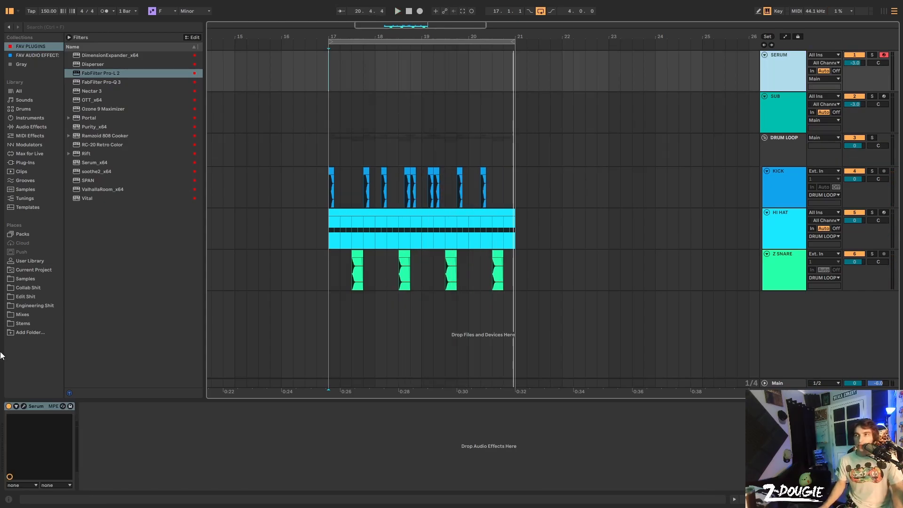
{"action": "left_click", "coordinate": [23, 406]}
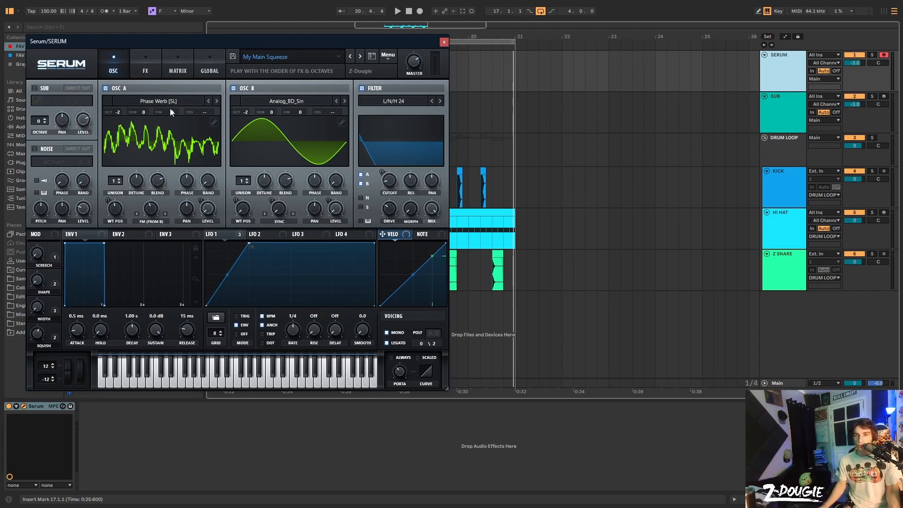
{"action": "left_click_drag", "start_coordinate": [180, 42], "coordinate": [362, 52]}
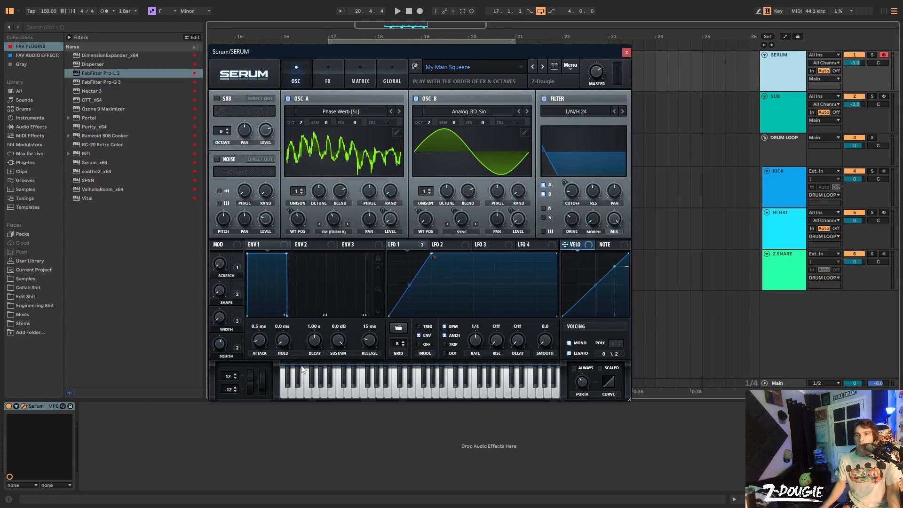
Step: Audition the My Main Squeeze preset with a run of notes while sweeping oscillator A's wavetable position
{"action": "key", "text": "f"}
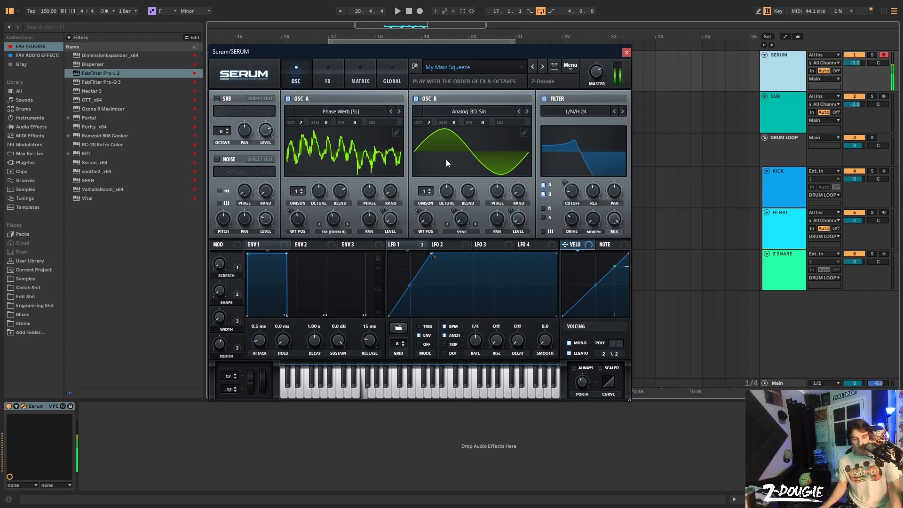
{"action": "key", "text": "d"}
{"action": "key", "text": "s"}
{"action": "key", "text": "a"}
{"action": "key", "text": "s"}
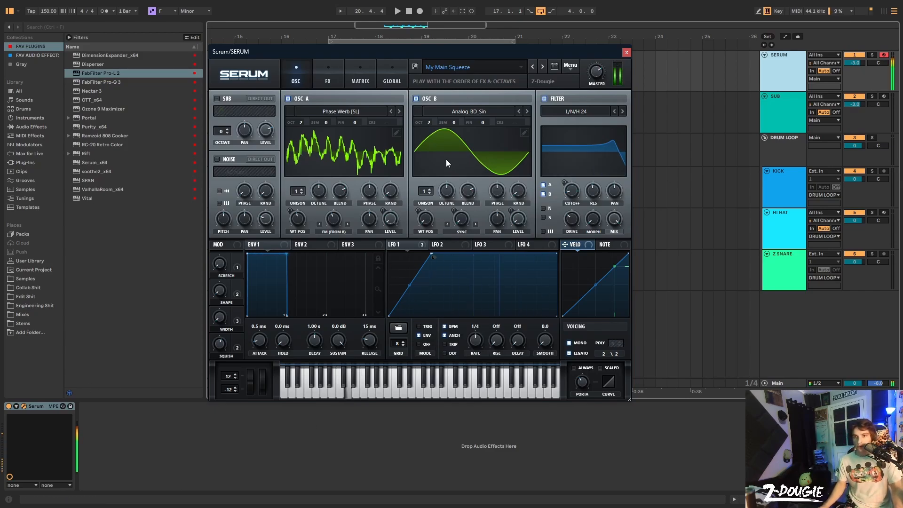
{"action": "key", "text": "d"}
{"action": "key", "text": "f"}
{"action": "left_click_drag", "start_coordinate": [297, 223], "coordinate": [309, 153]}
{"action": "left_click_drag", "start_coordinate": [461, 220], "coordinate": [449, 188]}
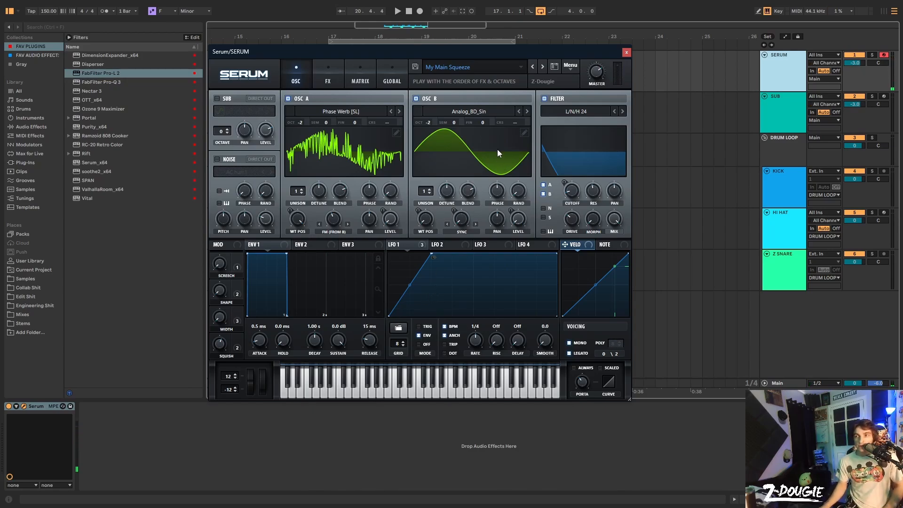
Step: Initialize the Serum preset and lower oscillator A to -2 octaves, checking the sound with a test note
{"action": "left_click", "coordinate": [571, 67]}
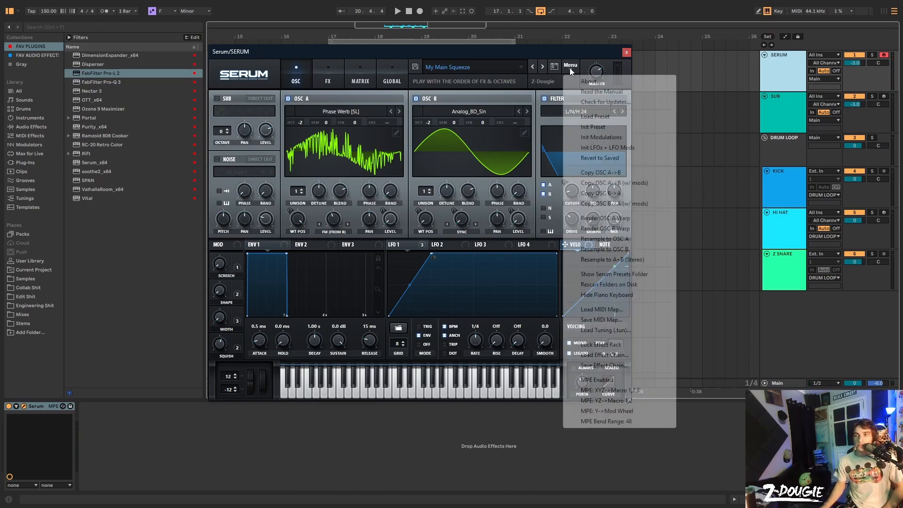
{"action": "left_click", "coordinate": [590, 128]}
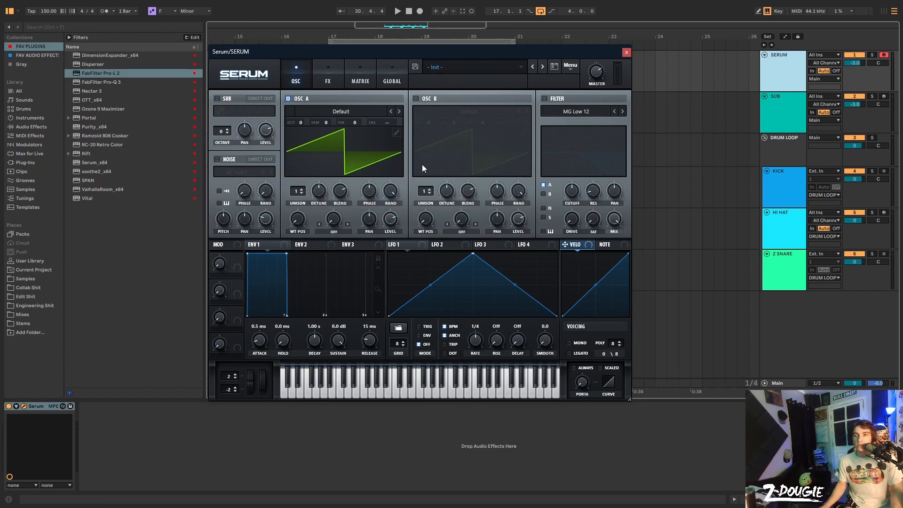
{"action": "key", "text": "f"}
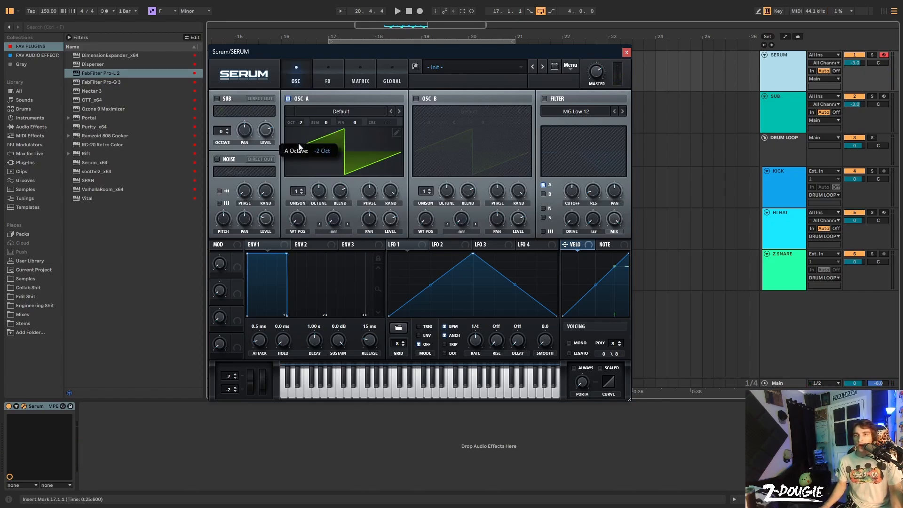
{"action": "key", "text": "f"}
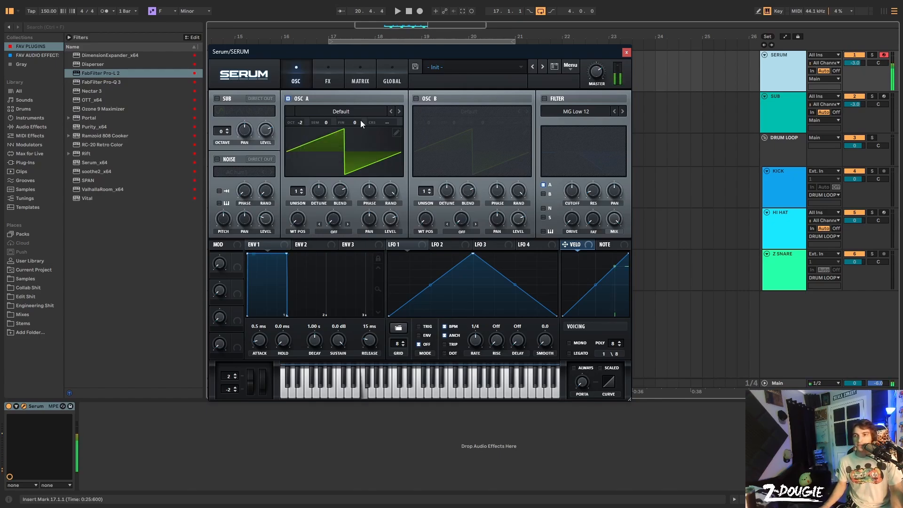
Step: Enable oscillator B, load the analog wavetable Analog_BD_Sin and lower its octave to -2
{"action": "left_click", "coordinate": [415, 99]}
{"action": "left_click", "coordinate": [474, 112]}
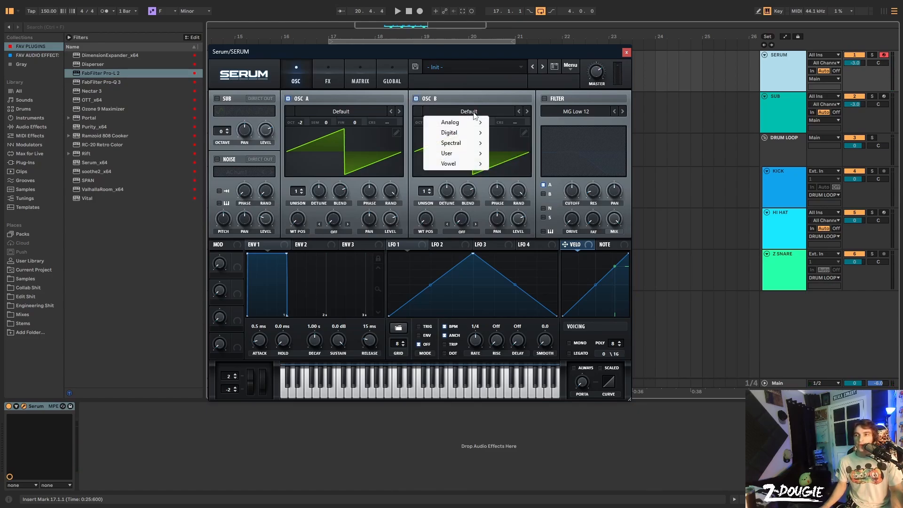
{"action": "mouse_move", "coordinate": [451, 122]}
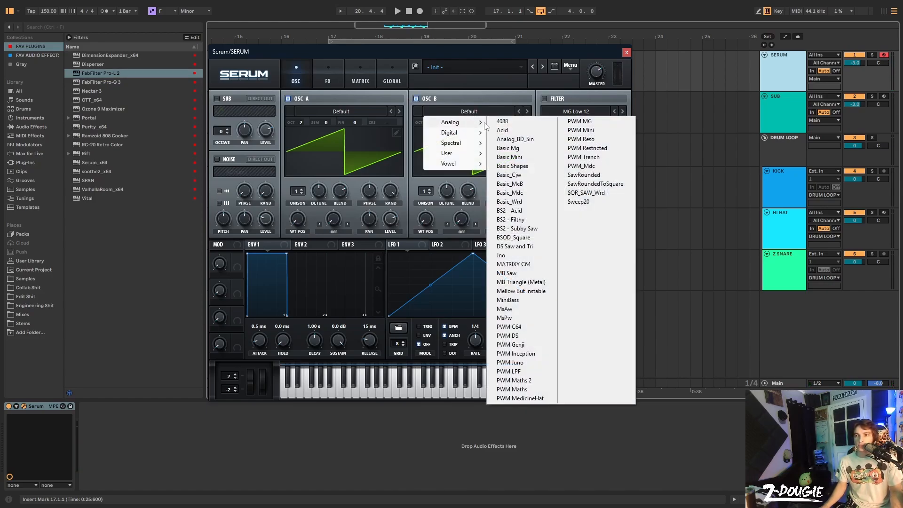
{"action": "left_click", "coordinate": [518, 139]}
{"action": "left_click_drag", "start_coordinate": [427, 123], "coordinate": [427, 139]}
Step: Load the spectral wavetable Phase Werb [SL] in oscillator A and raise its wavetable position, auditioning the result
{"action": "left_click", "coordinate": [326, 112]}
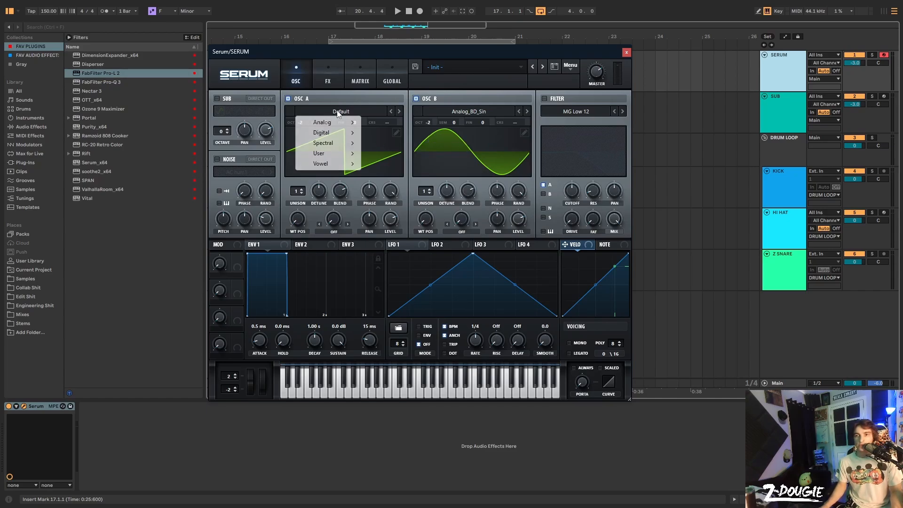
{"action": "mouse_move", "coordinate": [336, 146]}
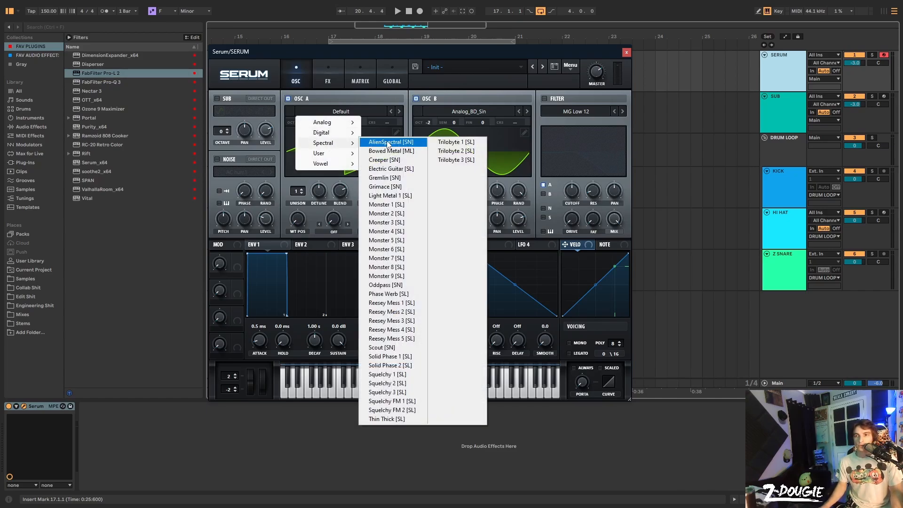
{"action": "left_click", "coordinate": [392, 294]}
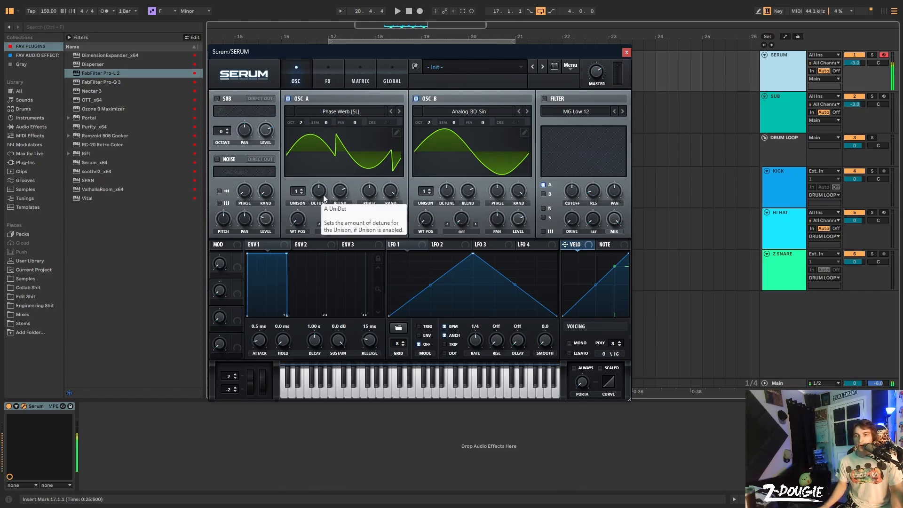
{"action": "left_click_drag", "start_coordinate": [297, 222], "coordinate": [299, 179]}
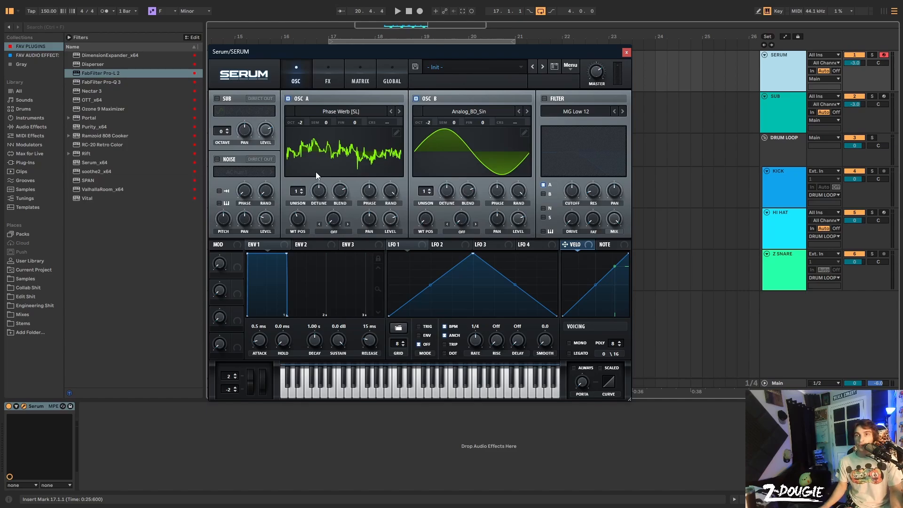
{"action": "key", "text": "f"}
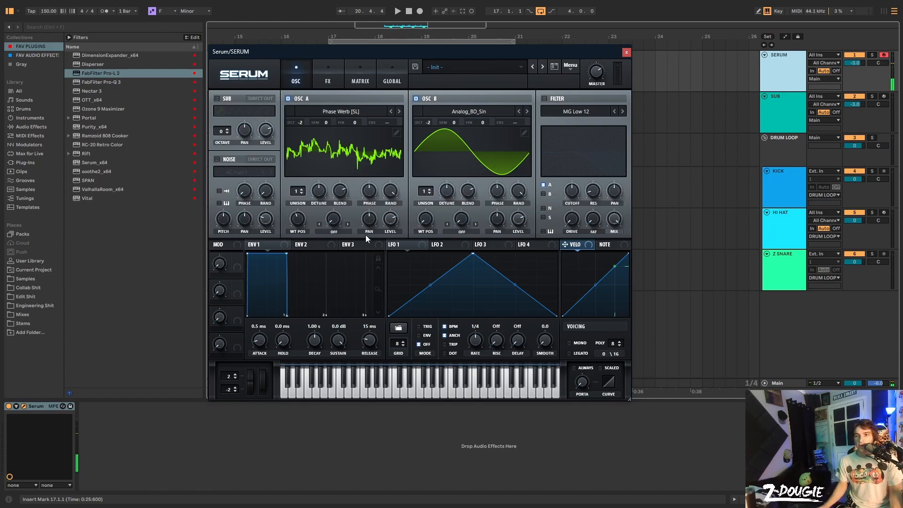
Step: Set oscillator A's warp mode to FM (From B) and adjust the warp amount
{"action": "left_click", "coordinate": [334, 231]}
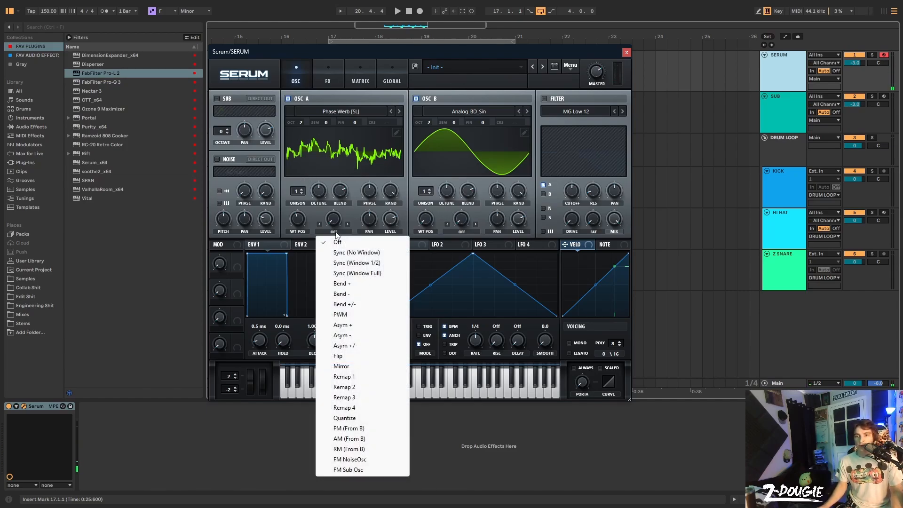
{"action": "left_click", "coordinate": [349, 428]}
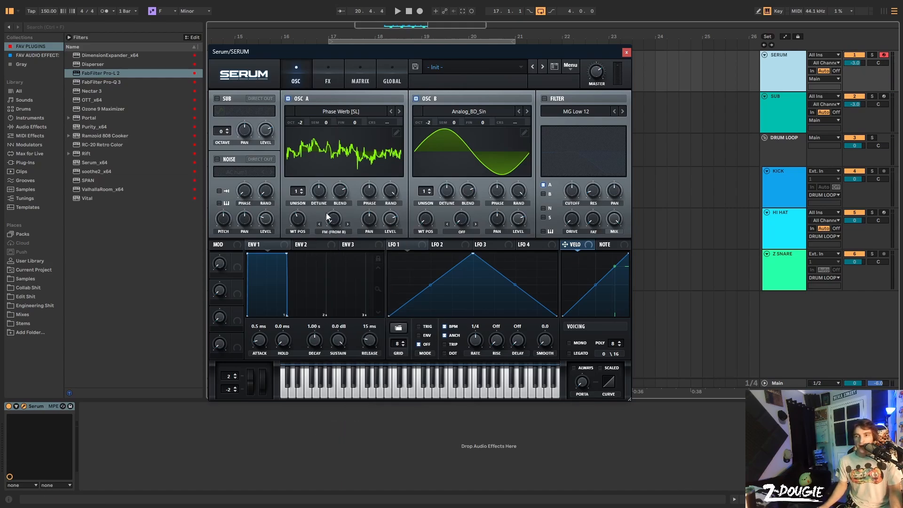
{"action": "left_click_drag", "start_coordinate": [333, 225], "coordinate": [332, 202]}
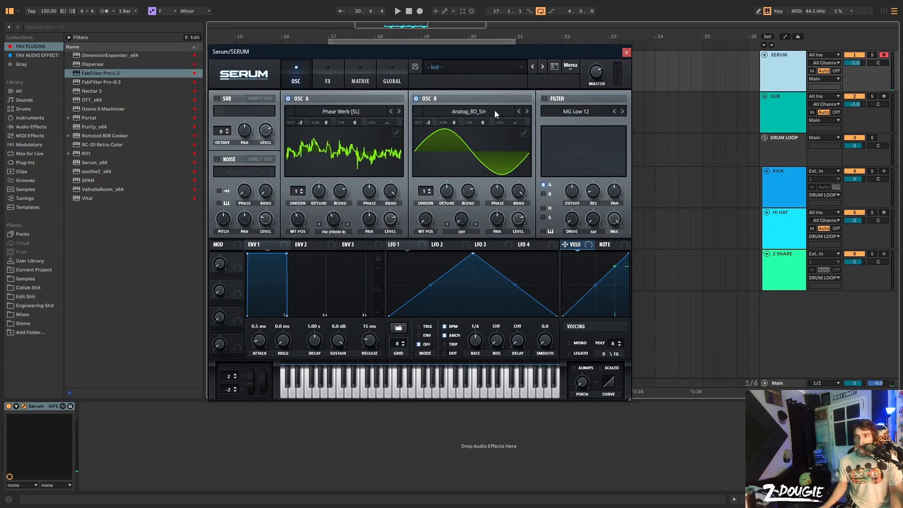
Step: Enable the filter and assign LFO 1 to both oscillator levels, with base levels at minimum and modulation depth at maximum
{"action": "left_click", "coordinate": [545, 98]}
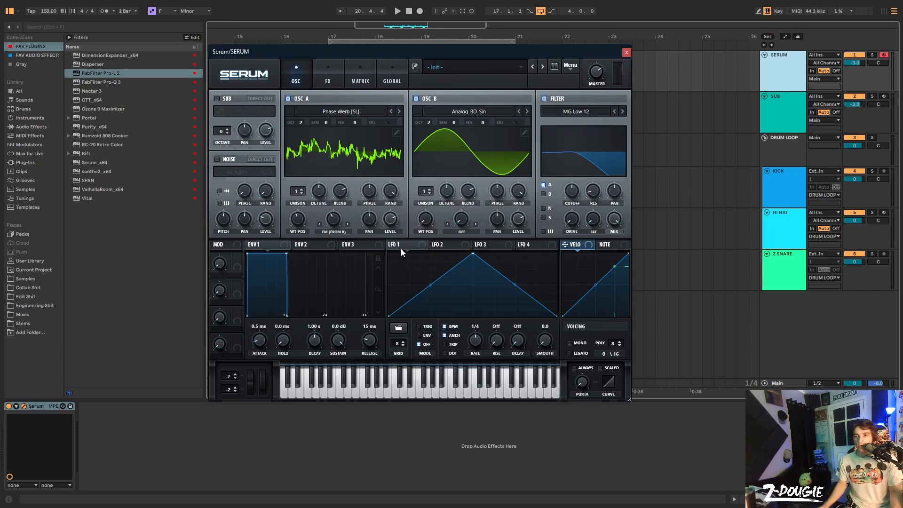
{"action": "left_click_drag", "start_coordinate": [391, 224], "coordinate": [519, 219]}
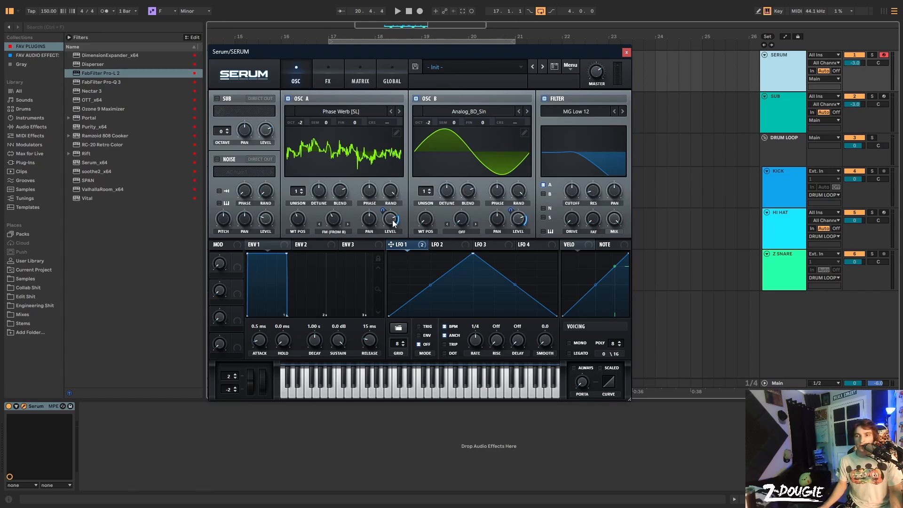
{"action": "left_click_drag", "start_coordinate": [394, 221], "coordinate": [358, 388]}
{"action": "left_click_drag", "start_coordinate": [389, 213], "coordinate": [417, 81]}
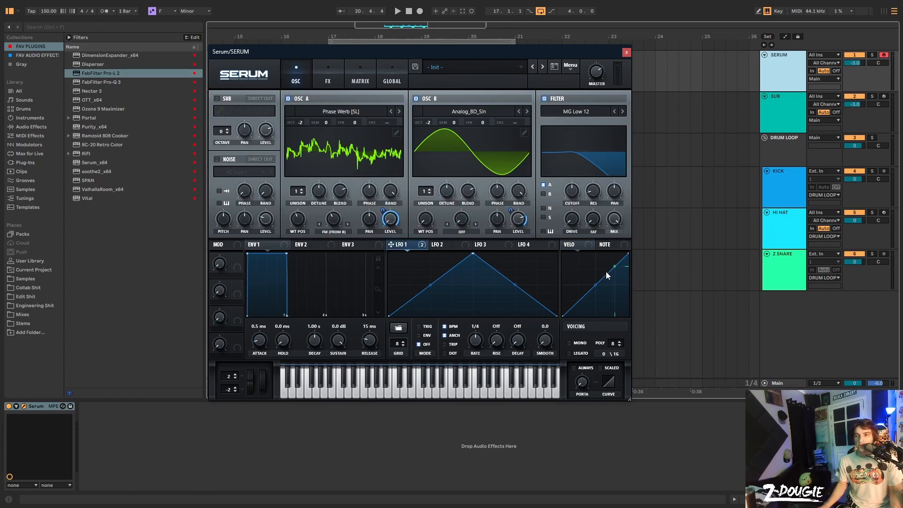
{"action": "left_click_drag", "start_coordinate": [516, 226], "coordinate": [506, 338]}
{"action": "left_click_drag", "start_coordinate": [514, 215], "coordinate": [520, 113]}
Step: Modulate the filter cutoff with LFO 1, route oscillator B through the filter, lower the cutoff fully and set resonance to 33%
{"action": "left_click_drag", "start_coordinate": [399, 246], "coordinate": [573, 196]}
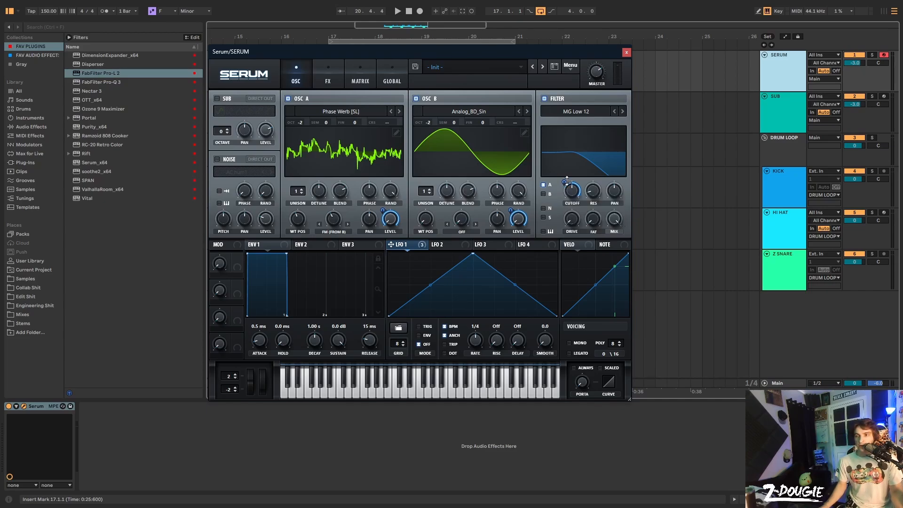
{"action": "left_click", "coordinate": [544, 195]}
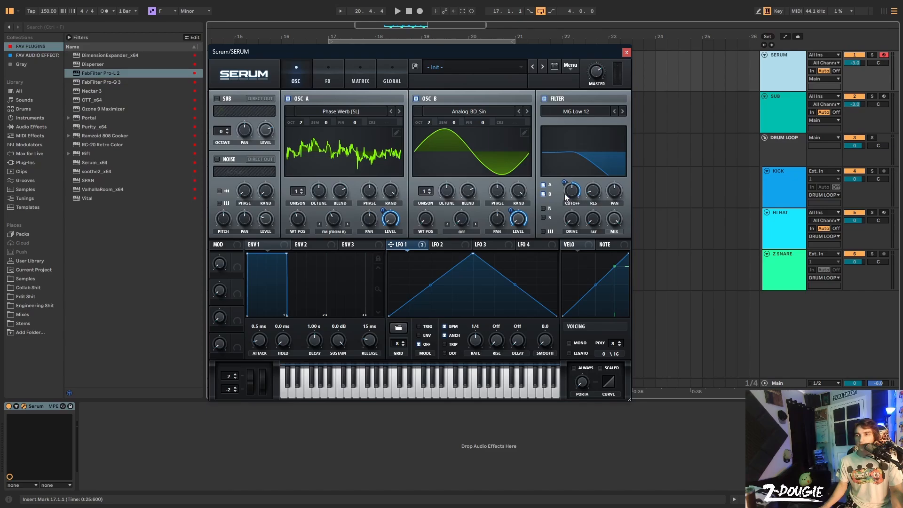
{"action": "left_click_drag", "start_coordinate": [569, 193], "coordinate": [556, 264]}
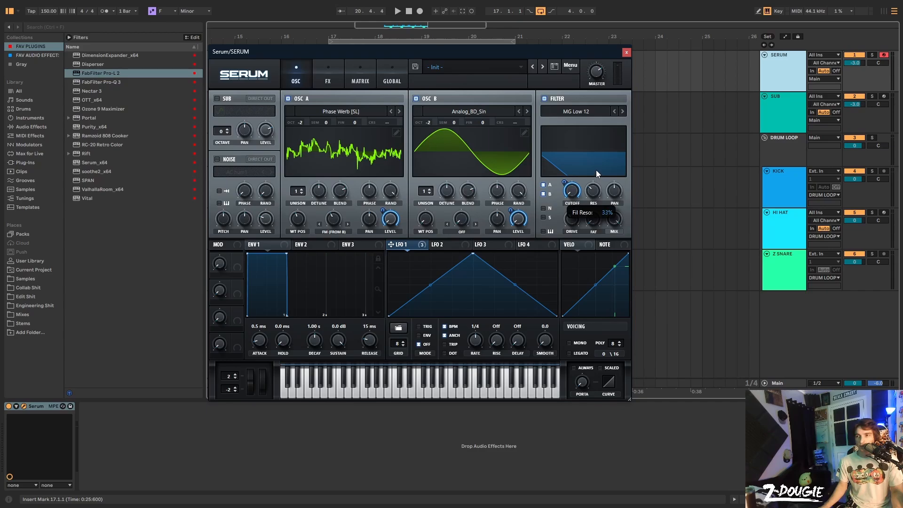
{"action": "key", "text": "f"}
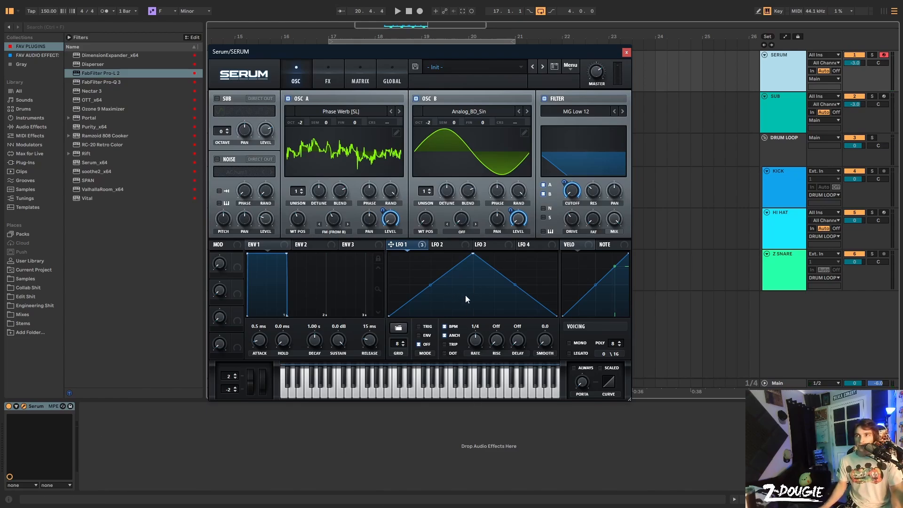
Step: Reshape LFO 1 into a ramp peaking at one quarter and holding at maximum, and set a loopback point at the peak
{"action": "left_click_drag", "start_coordinate": [473, 254], "coordinate": [430, 224]}
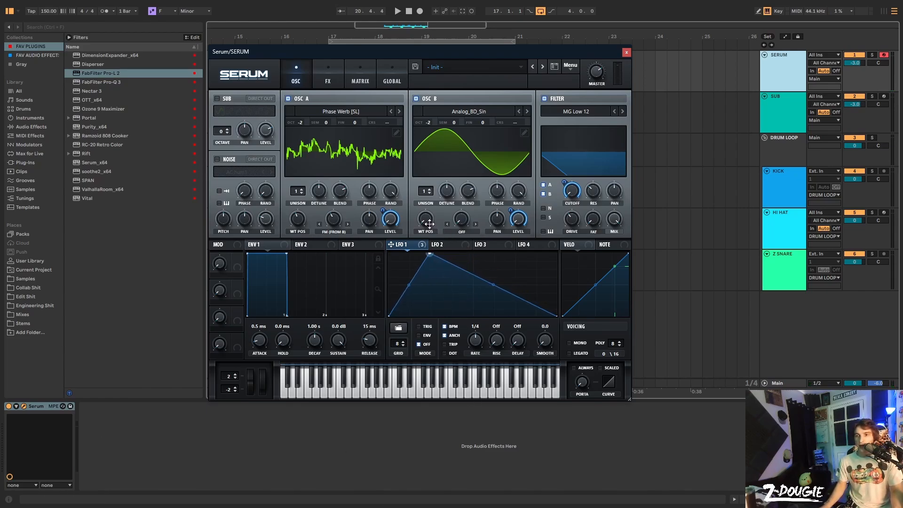
{"action": "double_click", "coordinate": [481, 264]}
{"action": "left_click_drag", "start_coordinate": [481, 265], "coordinate": [558, 253]}
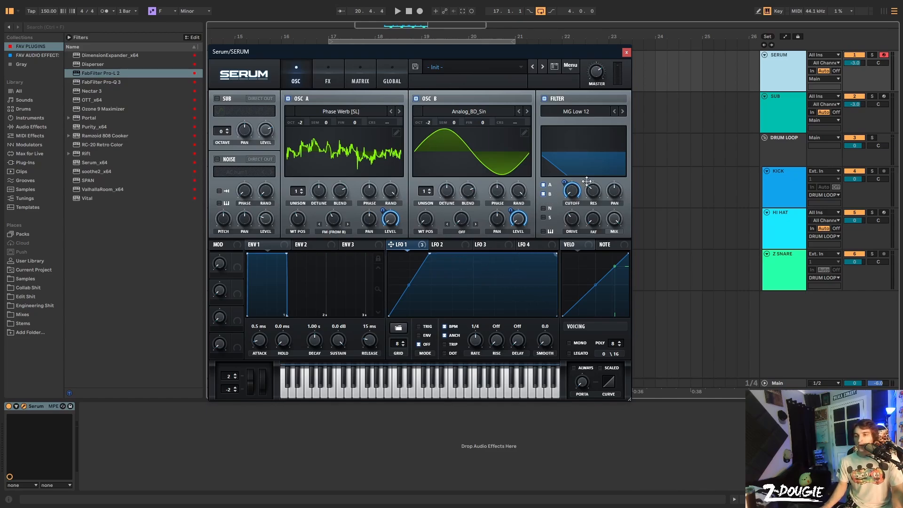
{"action": "right_click", "coordinate": [431, 255]}
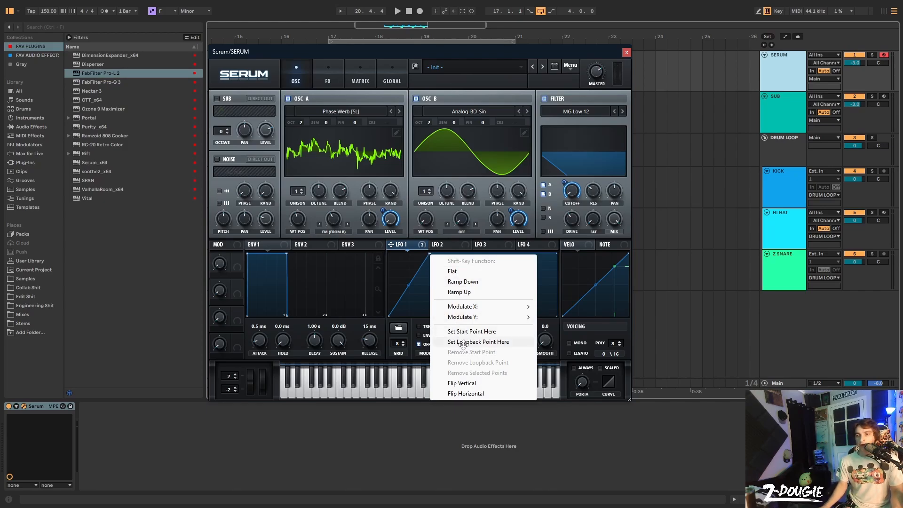
{"action": "left_click", "coordinate": [464, 342]}
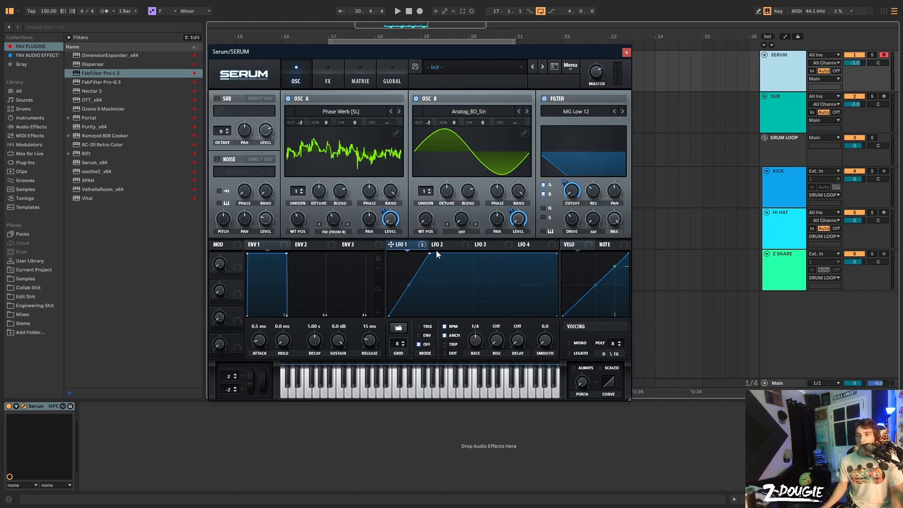
Step: Set LFO 1 to ENV mode and audition the patch with test notes
{"action": "left_click", "coordinate": [419, 335]}
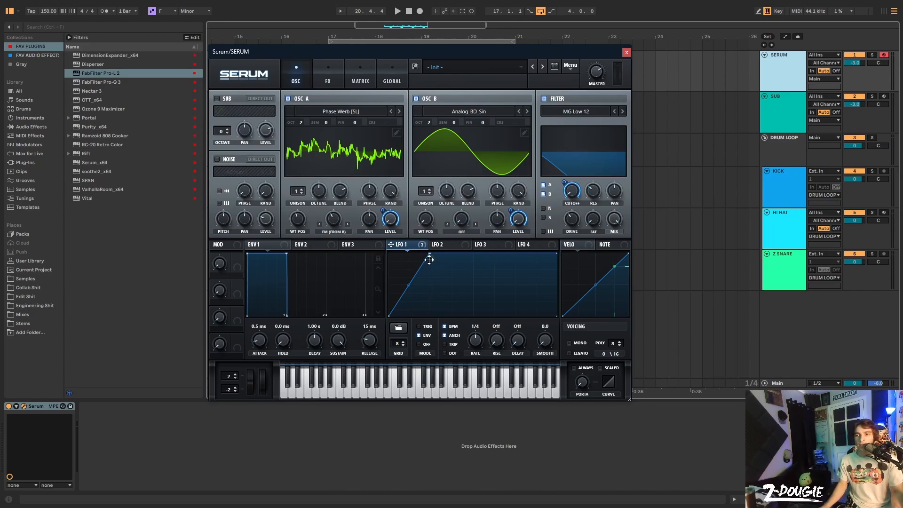
{"action": "key", "text": "f"}
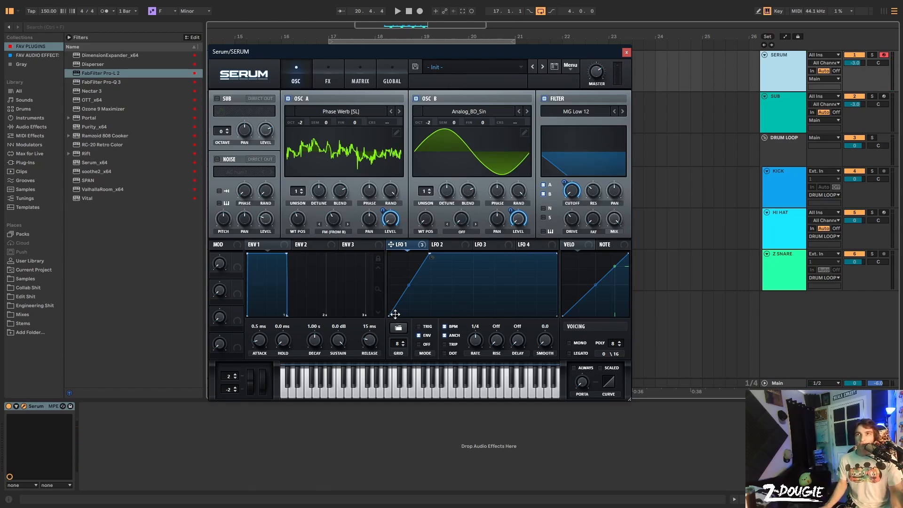
{"action": "key", "text": "f"}
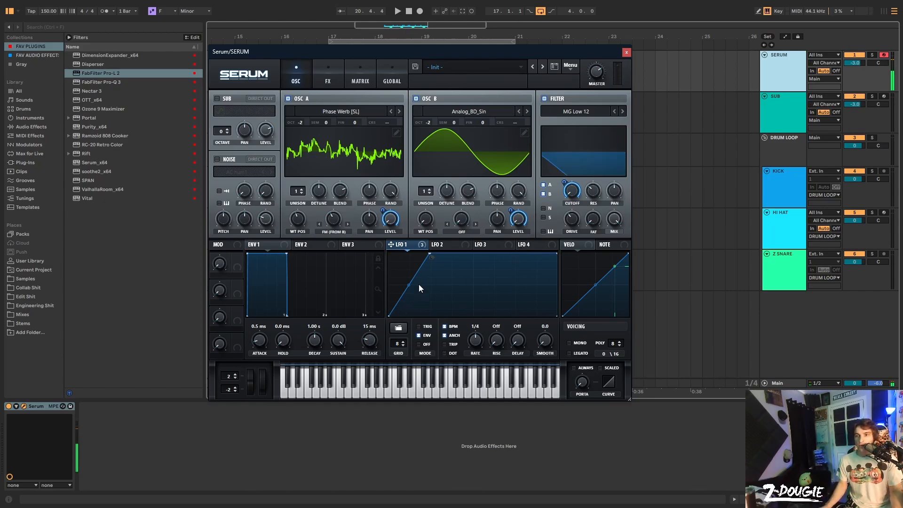
Step: Slow LFO 1's rate to 1/2 while auditioning the patch with a test note
{"action": "left_click_drag", "start_coordinate": [476, 345], "coordinate": [473, 357]}
{"action": "key", "text": "f"}
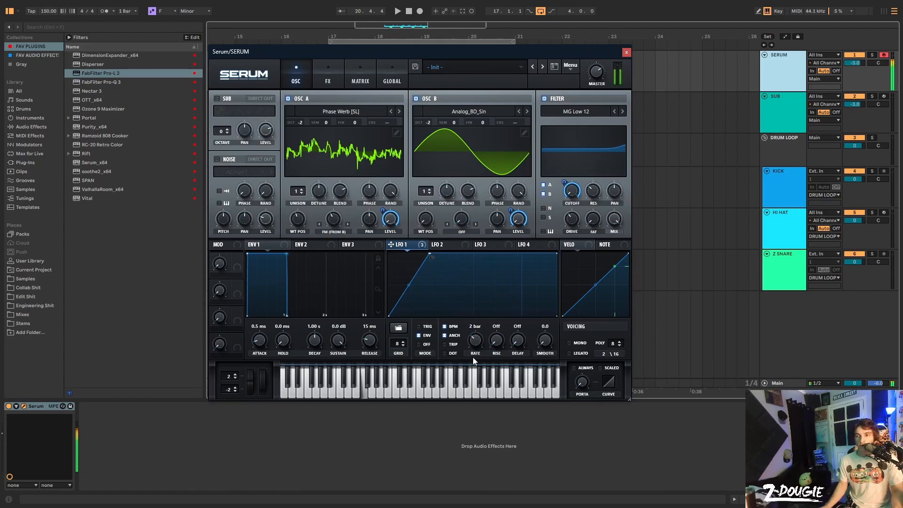
{"action": "key", "text": "f"}
{"action": "left_click_drag", "start_coordinate": [473, 357], "coordinate": [474, 346]}
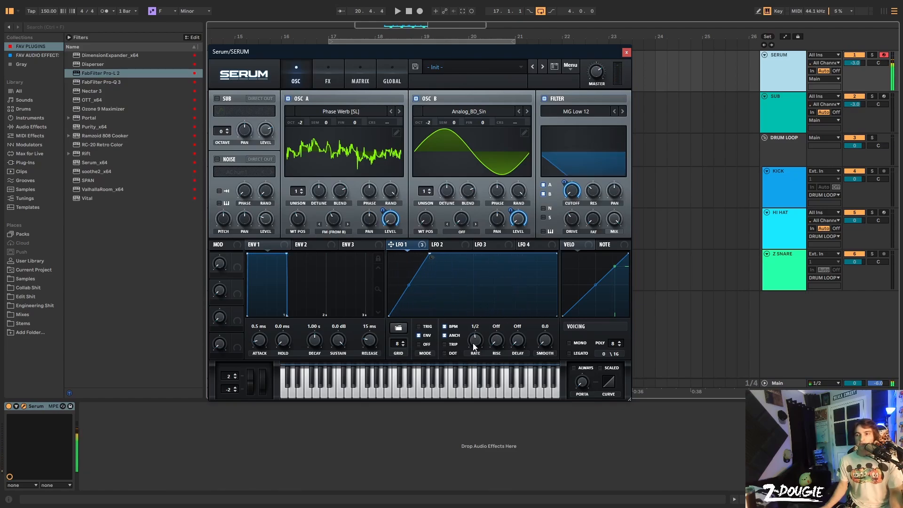
Step: Enable Tube distortion, remove the trial LFO 1 modulation from its drive and raise the drive to about 93%
{"action": "left_click", "coordinate": [330, 70]}
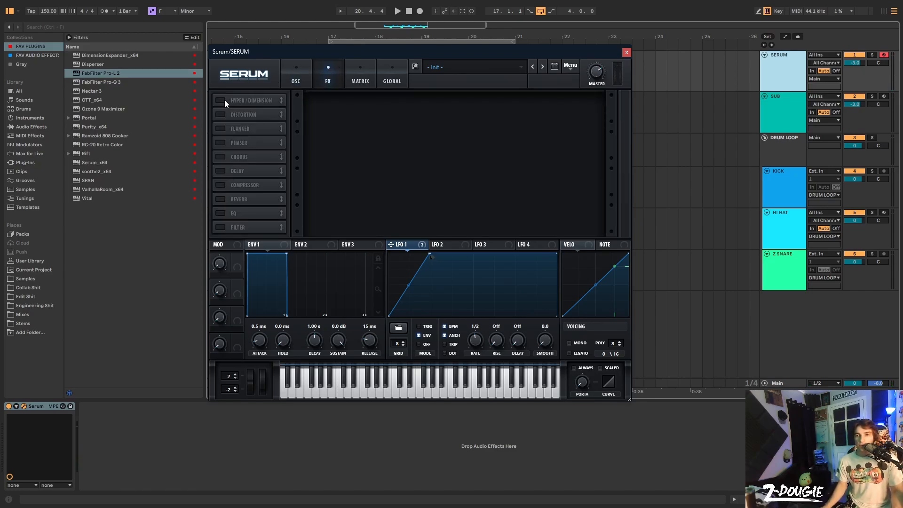
{"action": "left_click", "coordinate": [221, 114]}
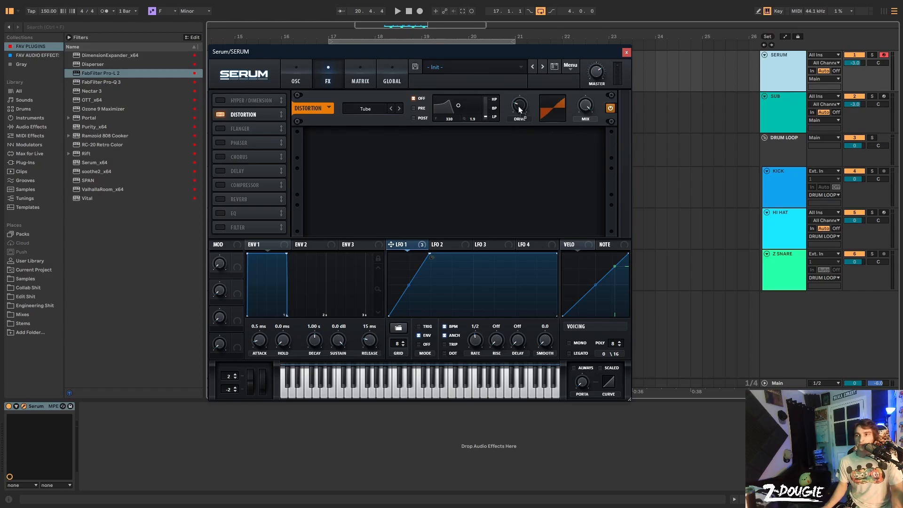
{"action": "left_click_drag", "start_coordinate": [520, 110], "coordinate": [519, 108]}
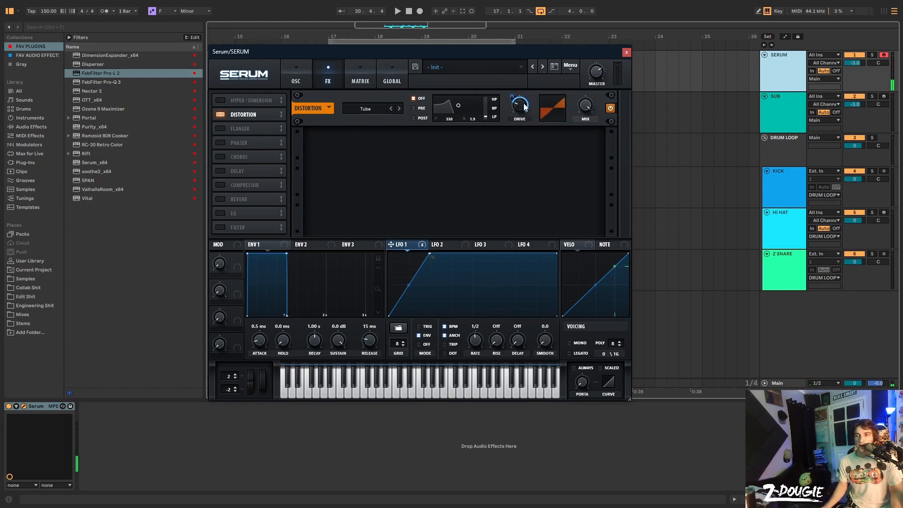
{"action": "mouse_move", "coordinate": [512, 99]}
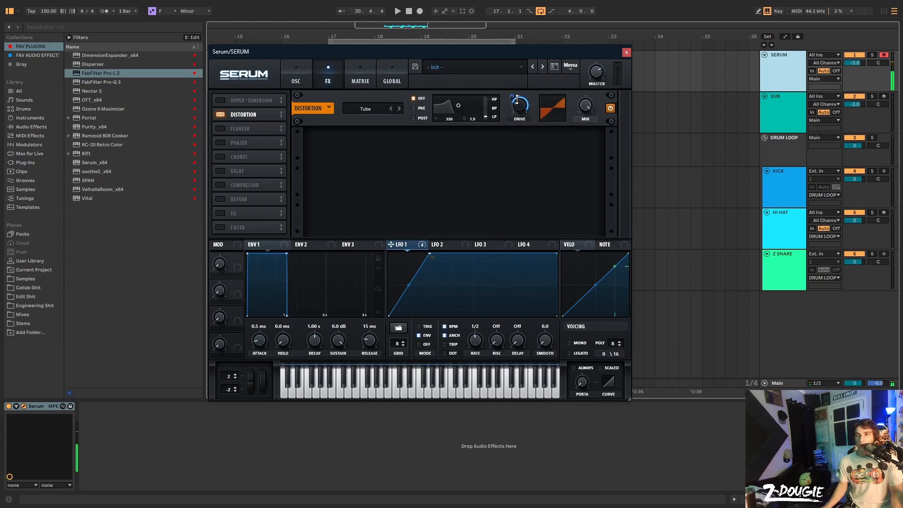
{"action": "right_click", "coordinate": [518, 104]}
{"action": "left_click", "coordinate": [558, 128]}
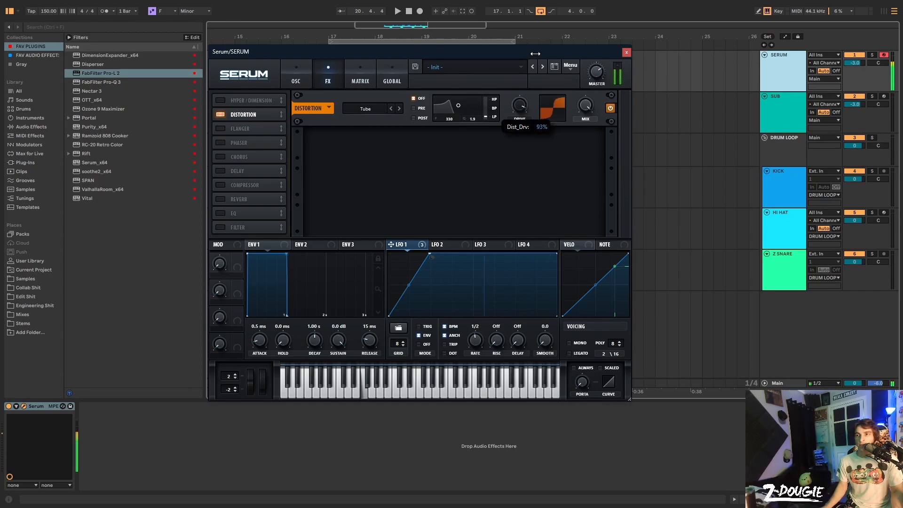
Step: Enable the compressor effect, adjust its gain and turn on multiband compression
{"action": "left_click", "coordinate": [220, 185]}
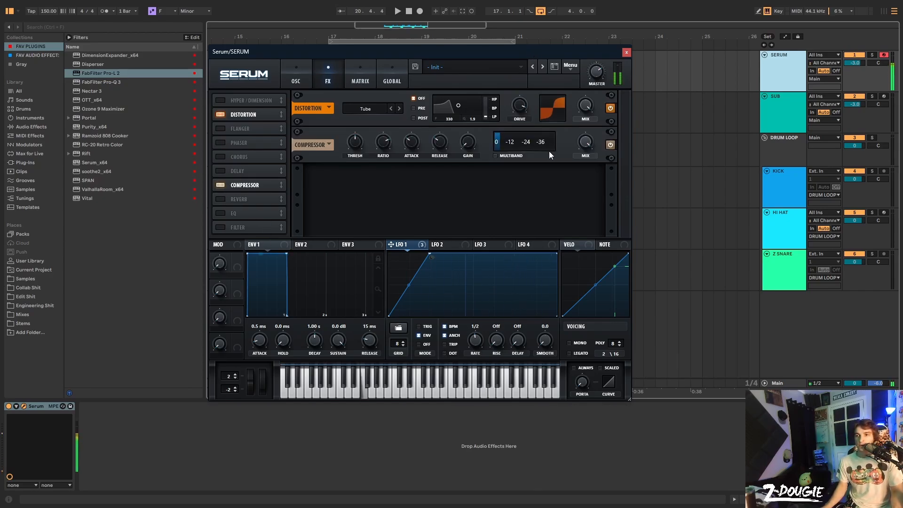
{"action": "left_click_drag", "start_coordinate": [474, 144], "coordinate": [476, 127]}
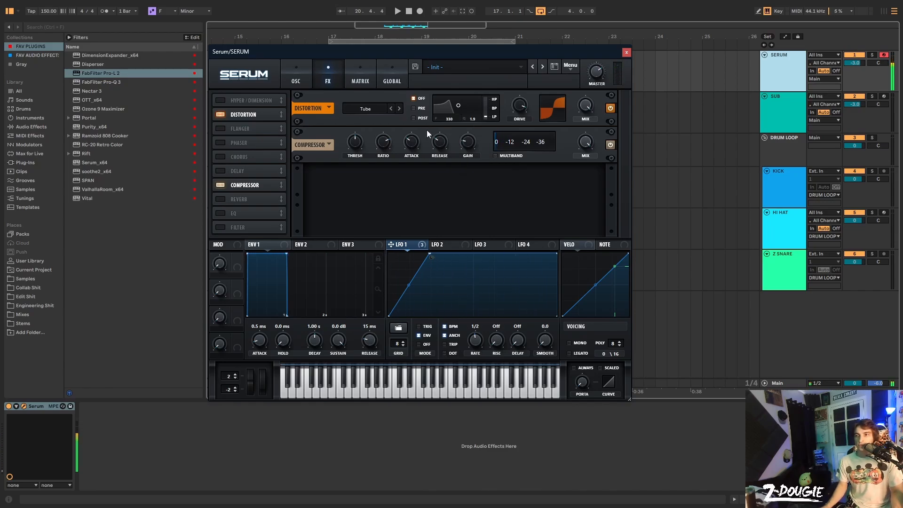
{"action": "left_click", "coordinate": [495, 156]}
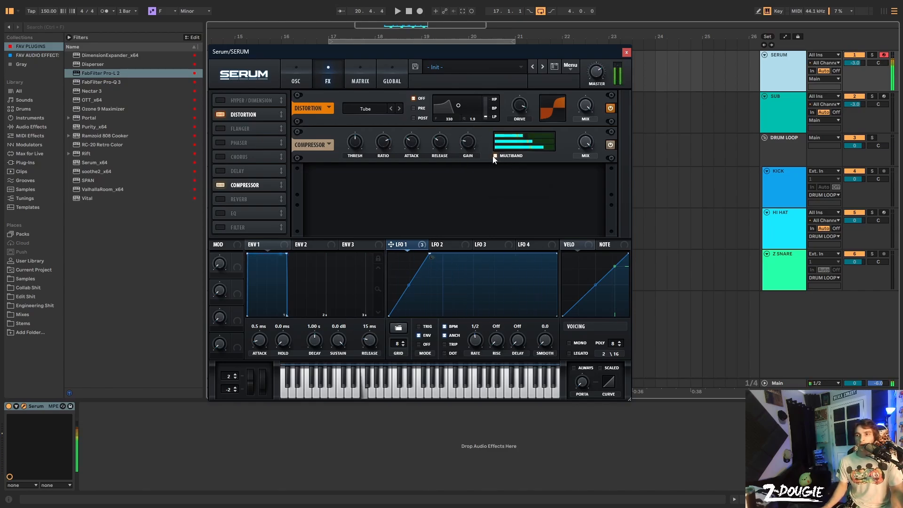
Step: Shift oscillator A's wavetable position to a different waveform and adjust the filter resonance
{"action": "left_click", "coordinate": [297, 79]}
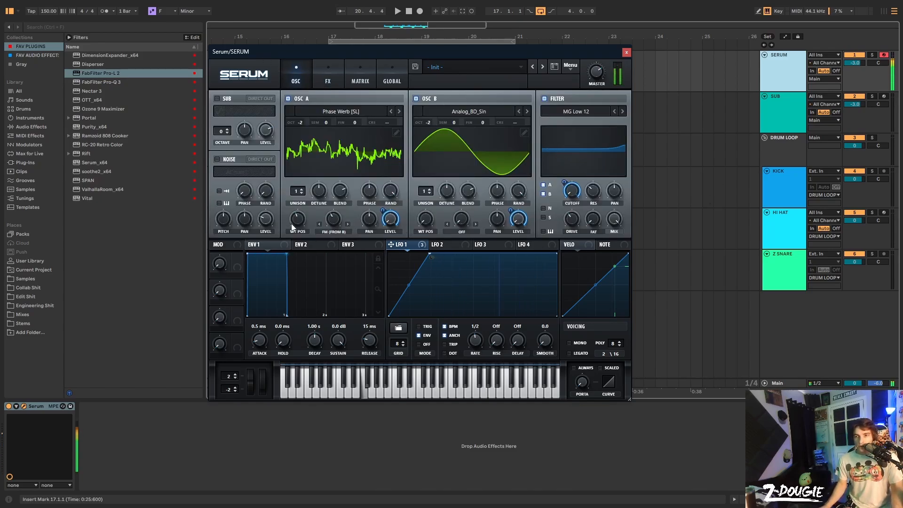
{"action": "mouse_move", "coordinate": [292, 227]}
{"action": "left_mouse_down"}
{"action": "mouse_move", "coordinate": [303, 204]}
{"action": "mouse_move", "coordinate": [292, 227]}
{"action": "left_mouse_up"}
{"action": "left_click_drag", "start_coordinate": [592, 194], "coordinate": [596, 183]}
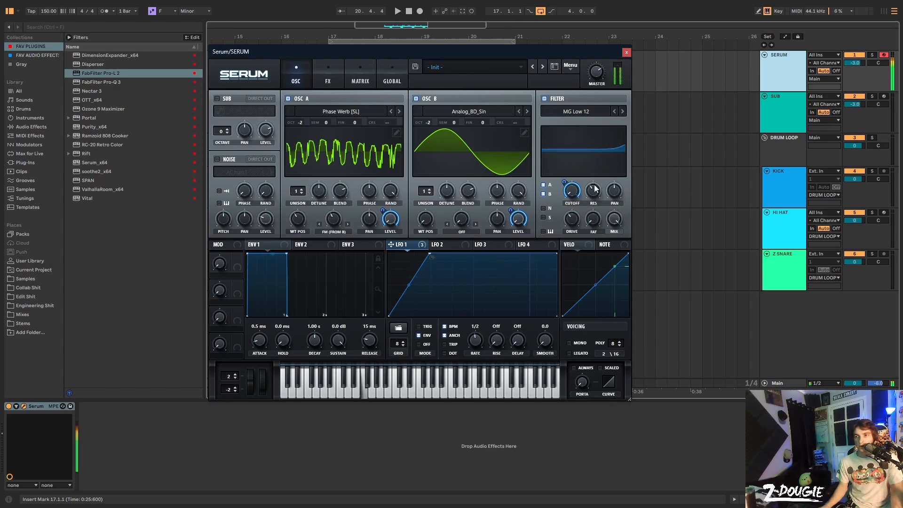
{"action": "left_click", "coordinate": [328, 78]}
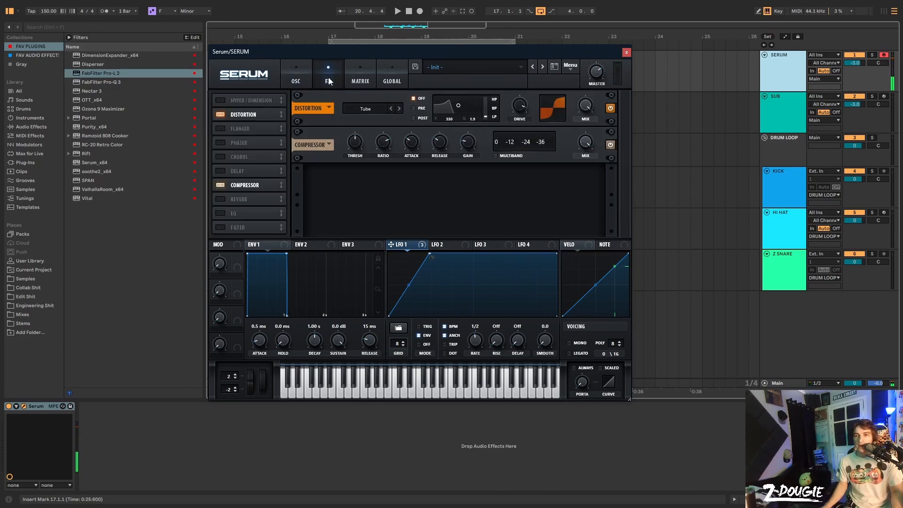
Step: Set oscillator B's warp mode to Sync (Window Full) and adjust the warp amount
{"action": "left_click", "coordinate": [295, 75]}
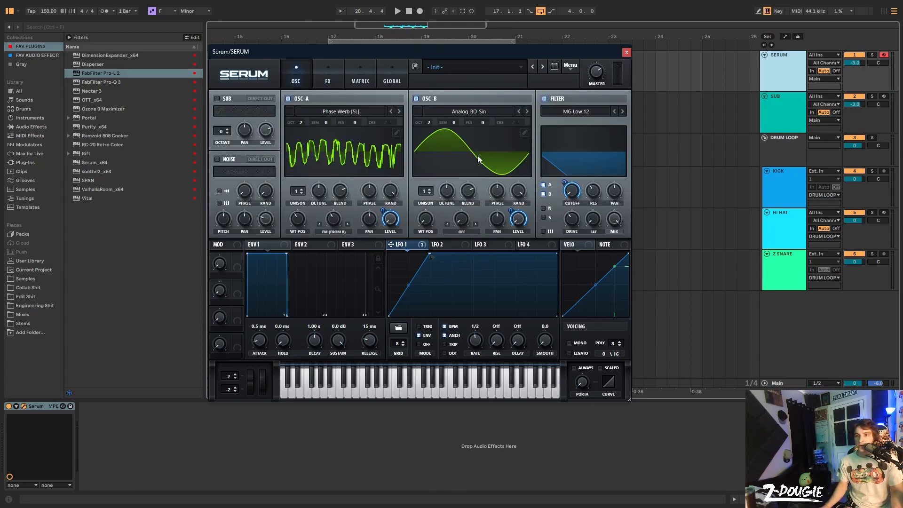
{"action": "left_click", "coordinate": [462, 231]}
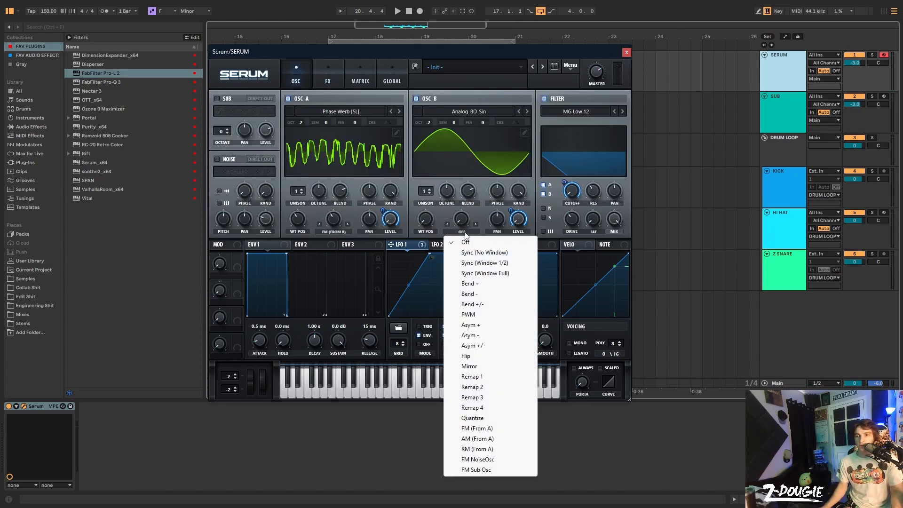
{"action": "left_click", "coordinate": [485, 273]}
{"action": "left_click_drag", "start_coordinate": [461, 220], "coordinate": [472, 161]}
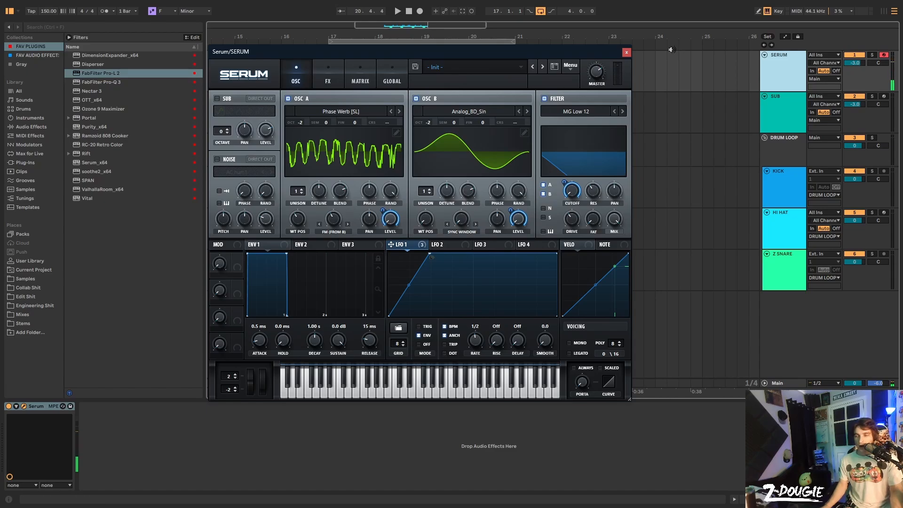
Step: Close the synth window and play the drum loop from bar 17 in the arrangement
{"action": "left_click", "coordinate": [627, 52]}
{"action": "right_click", "coordinate": [387, 188]}
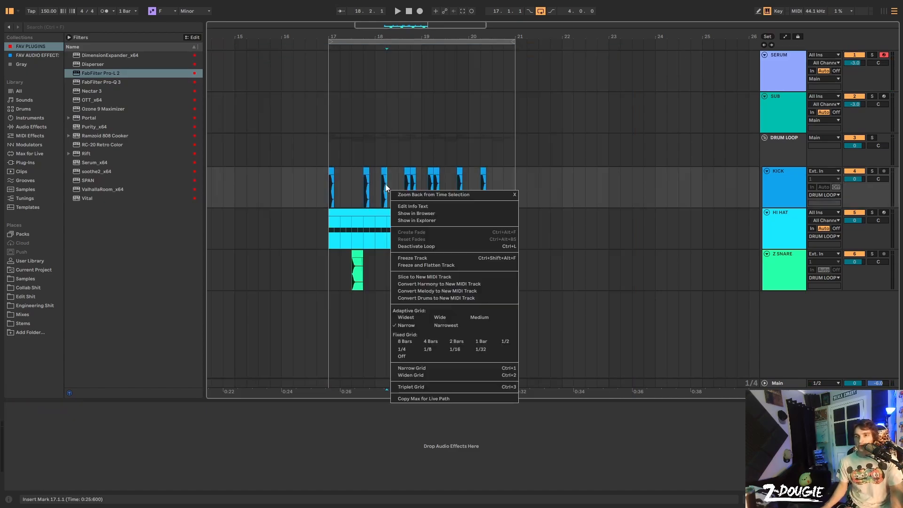
{"action": "key", "text": "Escape"}
{"action": "left_click", "coordinate": [327, 114]}
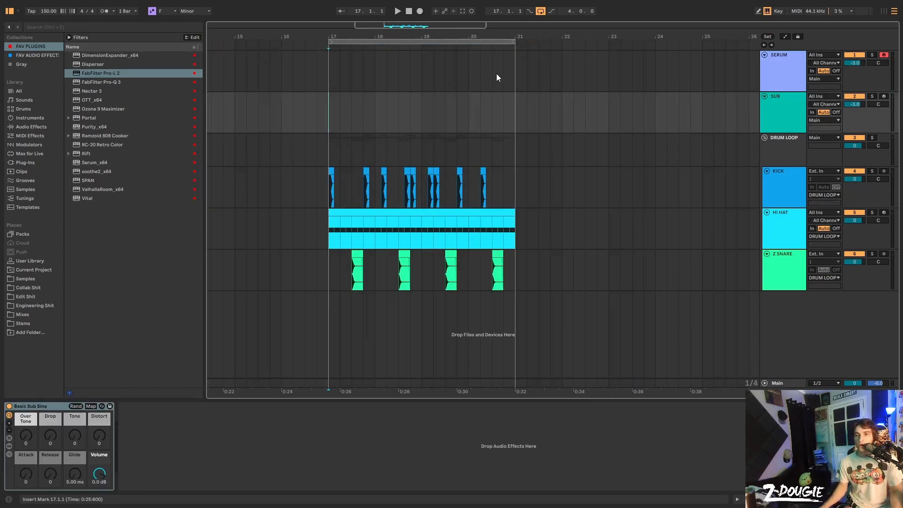
{"action": "key", "text": "space"}
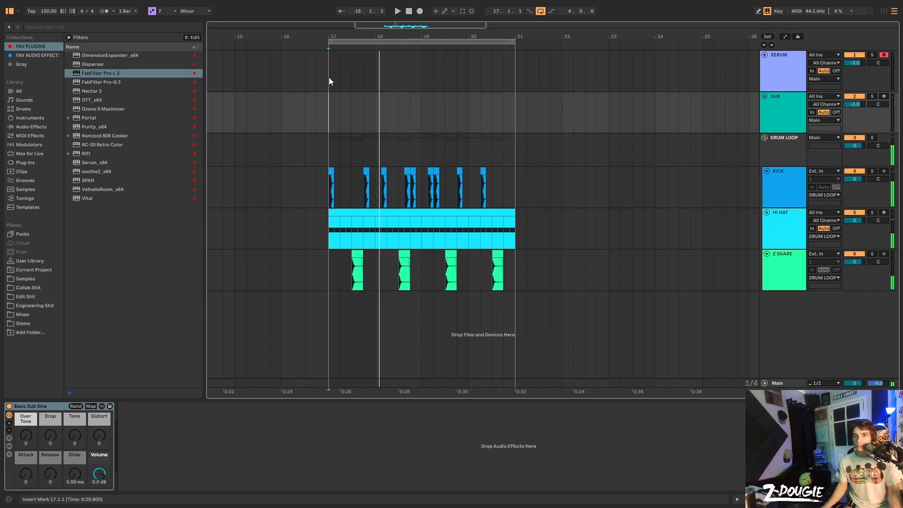
{"action": "key", "text": "space"}
Step: Create a four-bar MIDI clip at bar 17 on the SERUM track and add an F2 note from 1.1.1 to 1.3.1
{"action": "left_click_drag", "start_coordinate": [329, 80], "coordinate": [511, 77]}
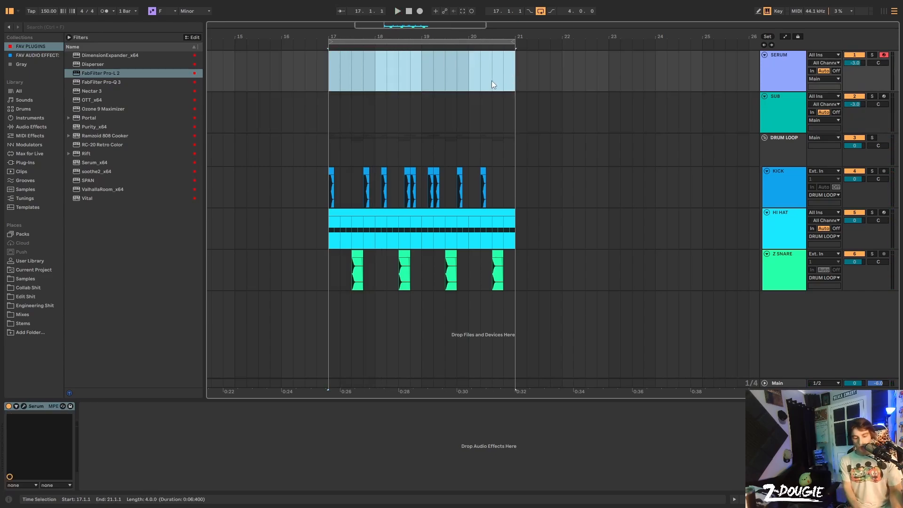
{"action": "key", "text": "ctrl+shift+m"}
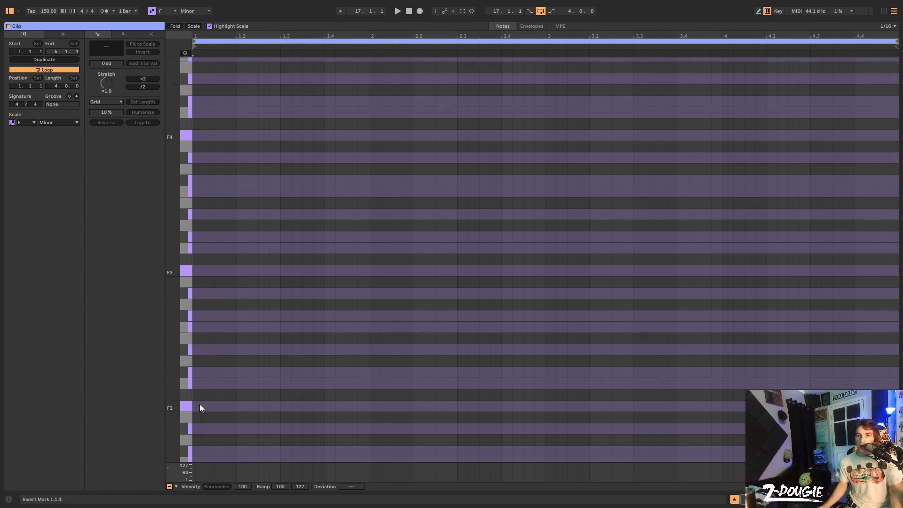
{"action": "scroll", "coordinate": [200, 405], "scroll_direction": "down", "scroll_amount": 5}
{"action": "double_click", "coordinate": [198, 340]}
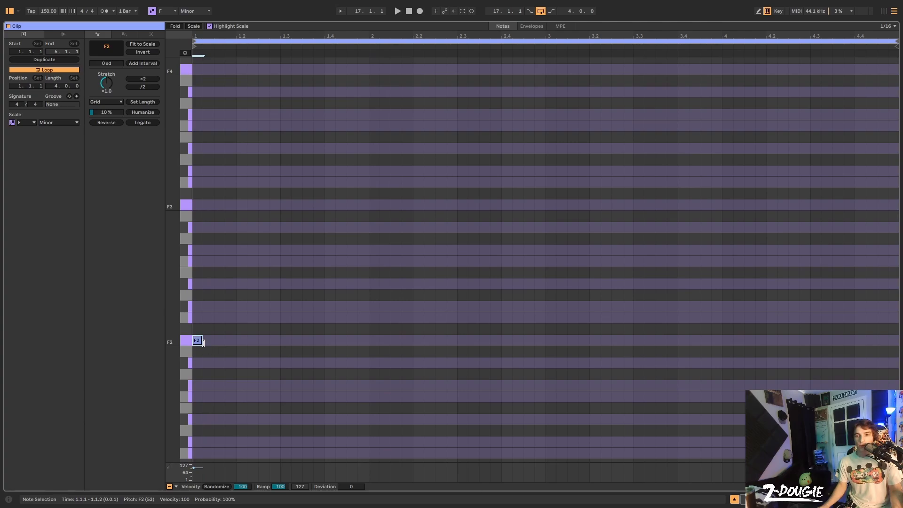
{"action": "left_click_drag", "start_coordinate": [202, 341], "coordinate": [280, 343]}
{"action": "key", "text": "space"}
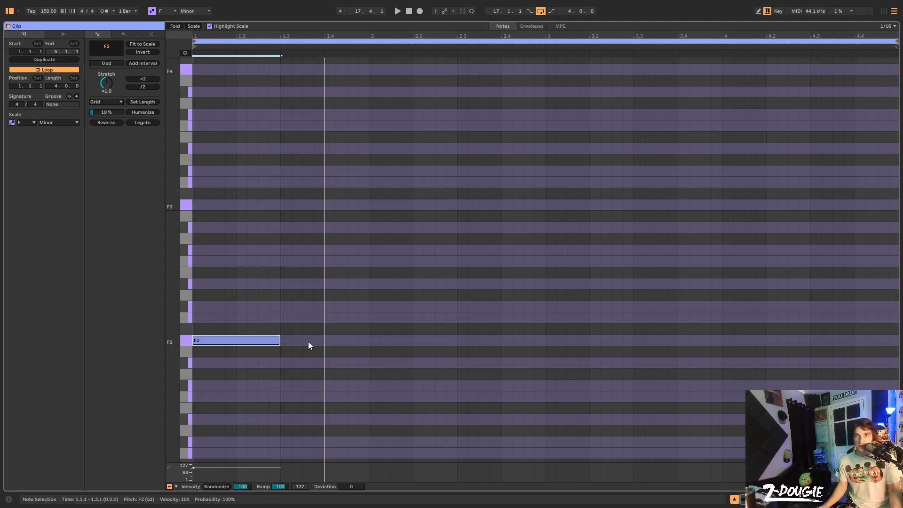
Step: Duplicate the F2 note to A♭2 at 1.4.1, then duplicate that to G2 at 2.2.1 and play it back
{"action": "key", "text": "ctrl+d"}
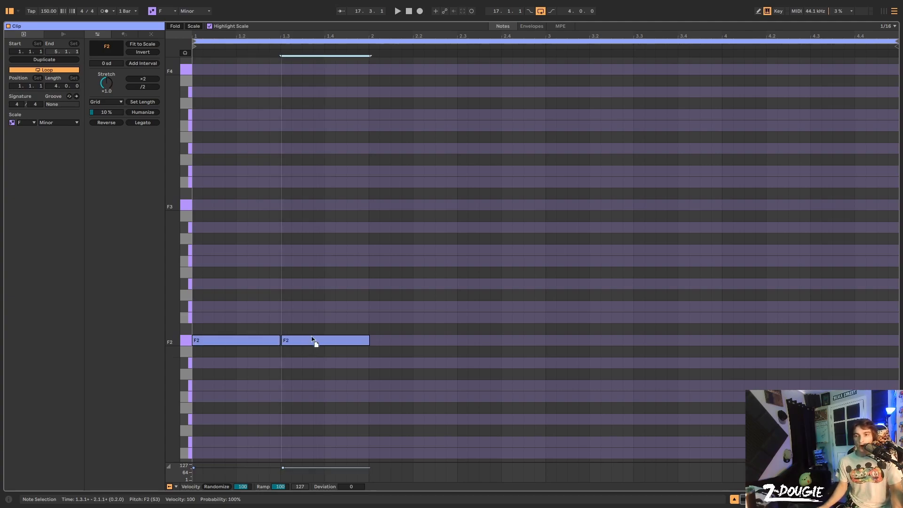
{"action": "left_click_drag", "start_coordinate": [313, 339], "coordinate": [356, 306]}
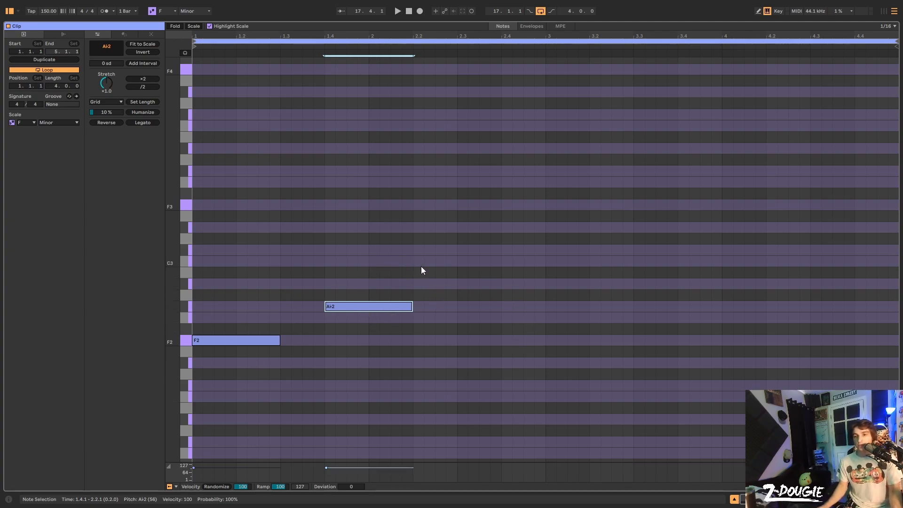
{"action": "key", "text": "ctrl+d"}
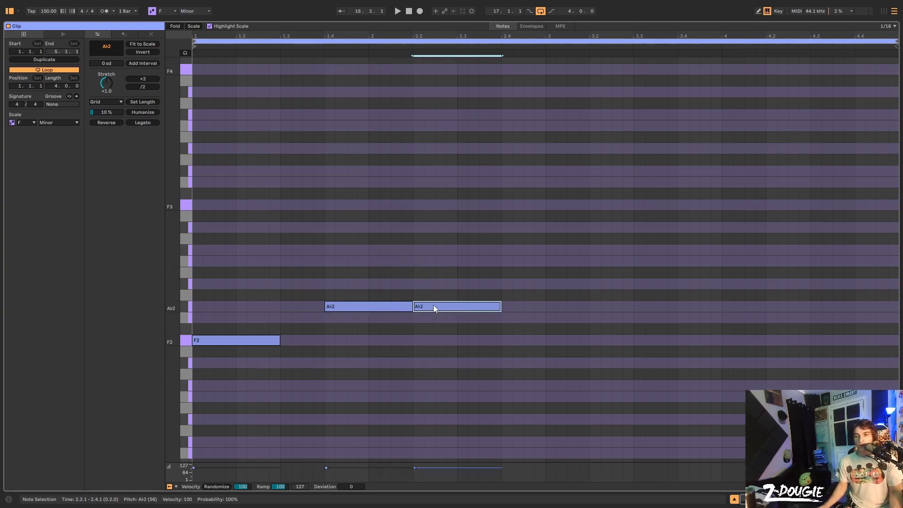
{"action": "mouse_move", "coordinate": [433, 307]}
{"action": "left_mouse_down"}
{"action": "mouse_move", "coordinate": [435, 318]}
{"action": "mouse_move", "coordinate": [412, 316]}
{"action": "mouse_move", "coordinate": [431, 313]}
{"action": "left_mouse_up"}
{"action": "key", "text": "space"}
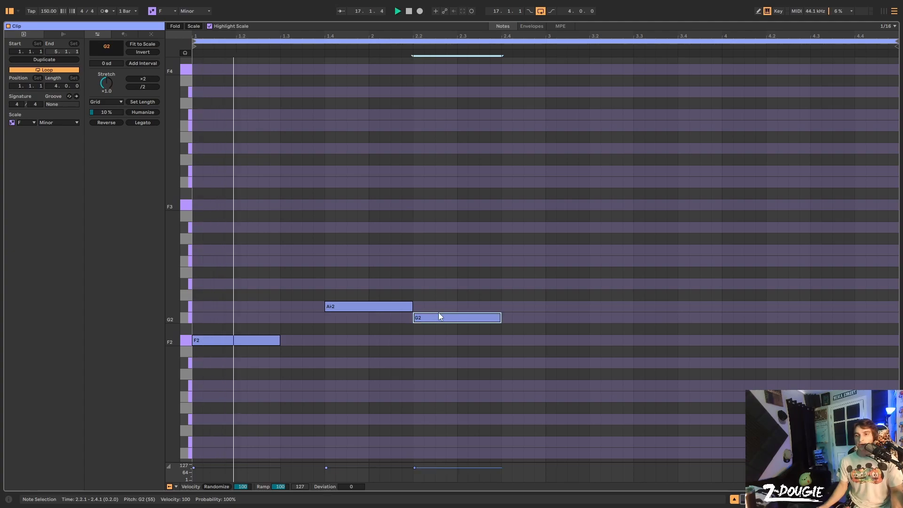
Step: Shorten the A♭2 note to end at 2.1.3 and move the G2 note to start there
{"action": "left_click", "coordinate": [412, 308]}
{"action": "key", "text": "space"}
{"action": "mouse_move", "coordinate": [412, 308]}
{"action": "left_mouse_down"}
{"action": "mouse_move", "coordinate": [391, 308]}
{"action": "mouse_move", "coordinate": [426, 323]}
{"action": "mouse_move", "coordinate": [416, 319]}
{"action": "left_mouse_up"}
{"action": "key", "text": "space"}
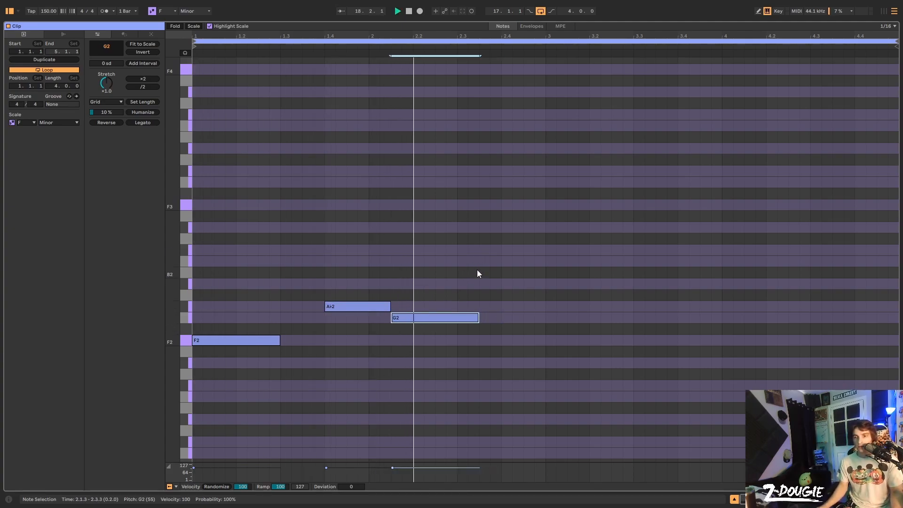
Step: Try an F2 note from 2.3.1 to 3.1.1 following the G2 note, audition it and delete it
{"action": "left_click_drag", "start_coordinate": [477, 320], "coordinate": [546, 340]}
{"action": "key", "text": "ctrl+d"}
{"action": "key", "text": "space"}
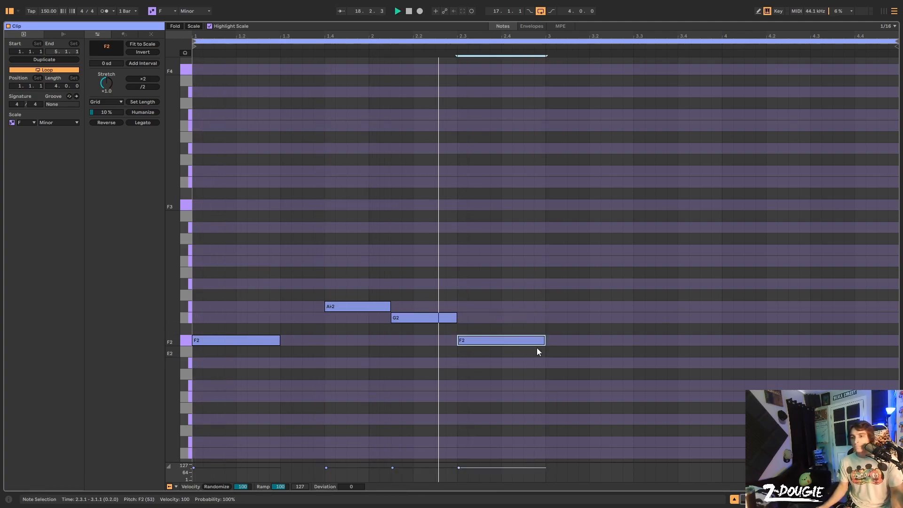
{"action": "key", "text": "space"}
{"action": "left_click", "coordinate": [498, 332]}
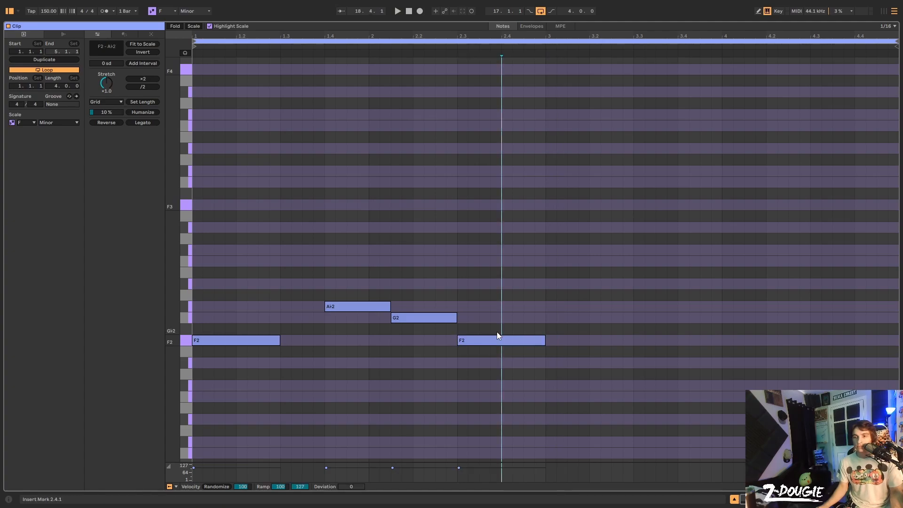
{"action": "left_click", "coordinate": [487, 339]}
{"action": "key", "text": "Delete"}
Step: Extend the G2 note to 2.4.1 and duplicate the three-note phrase so the copy starts at 3.1.1
{"action": "left_click_drag", "start_coordinate": [456, 318], "coordinate": [500, 322]}
{"action": "left_click", "coordinate": [497, 324]}
{"action": "key", "text": "space"}
{"action": "left_click_drag", "start_coordinate": [540, 371], "coordinate": [272, 221]}
{"action": "key", "text": "ctrl+d"}
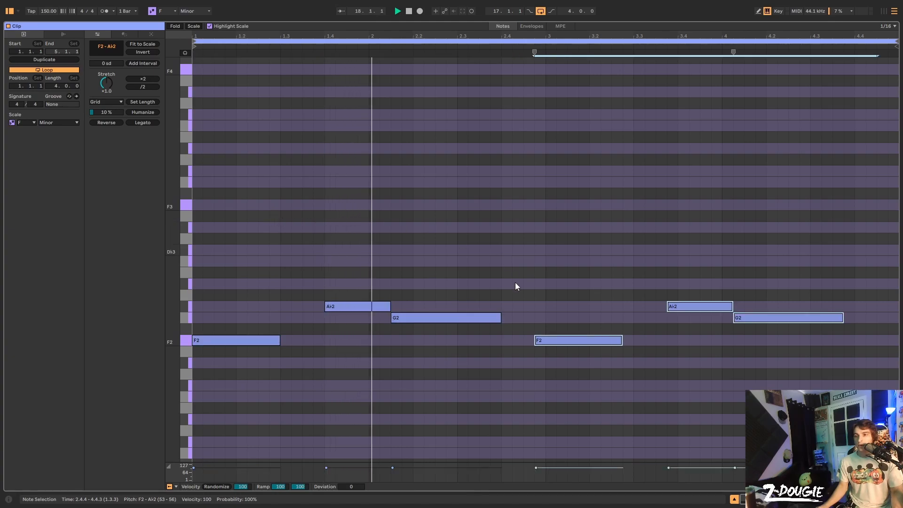
{"action": "left_click_drag", "start_coordinate": [551, 340], "coordinate": [561, 340]}
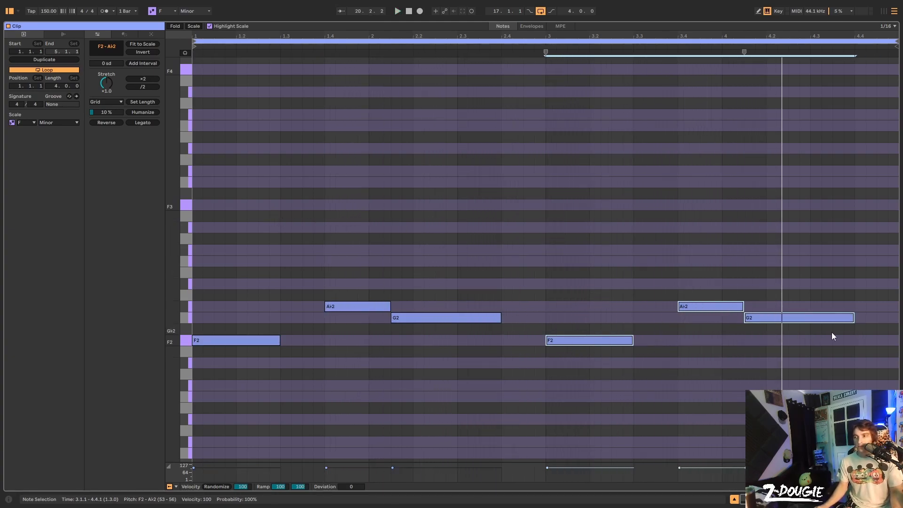
Step: Vary the copied phrase's ending: extend A♭2 to 4.2.1, fit G2 from 4.2.1 to 4.3.1, and add E♭2 from 4.3.1 to 5.1.1
{"action": "left_click", "coordinate": [789, 327]}
{"action": "left_click_drag", "start_coordinate": [588, 383], "coordinate": [687, 287]}
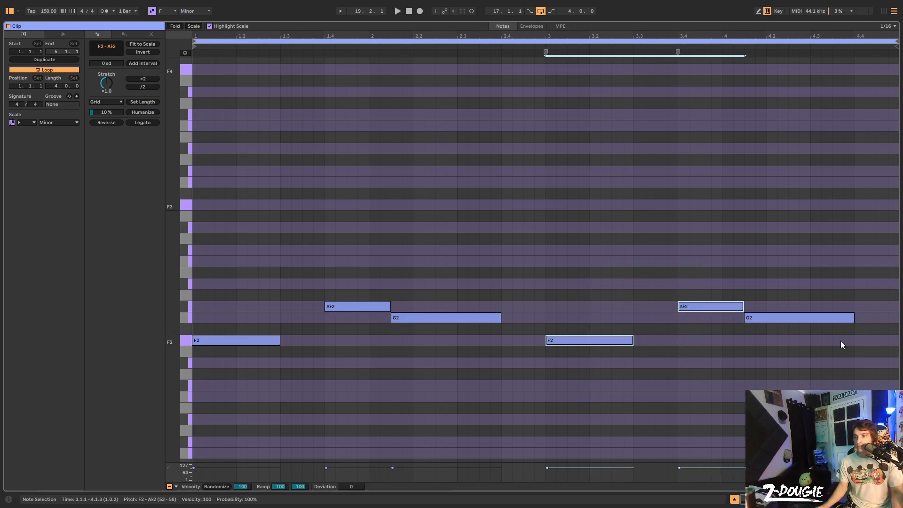
{"action": "left_click", "coordinate": [843, 343]}
{"action": "left_click_drag", "start_coordinate": [746, 308], "coordinate": [784, 322]}
{"action": "left_click_drag", "start_coordinate": [876, 319], "coordinate": [896, 361]}
{"action": "key", "text": "space"}
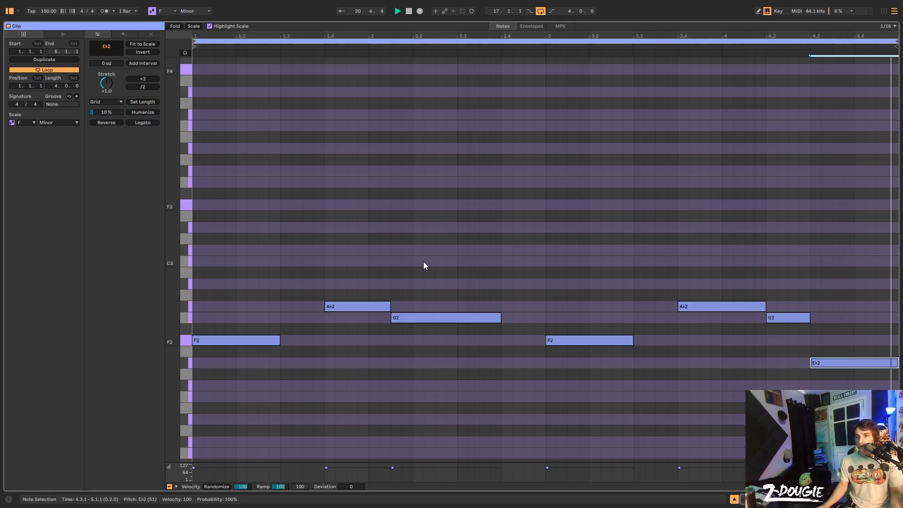
Step: Extend the first A♭2 note to 2.2.1, trim the following G2 note to start there, and audition the change
{"action": "left_click", "coordinate": [371, 309]}
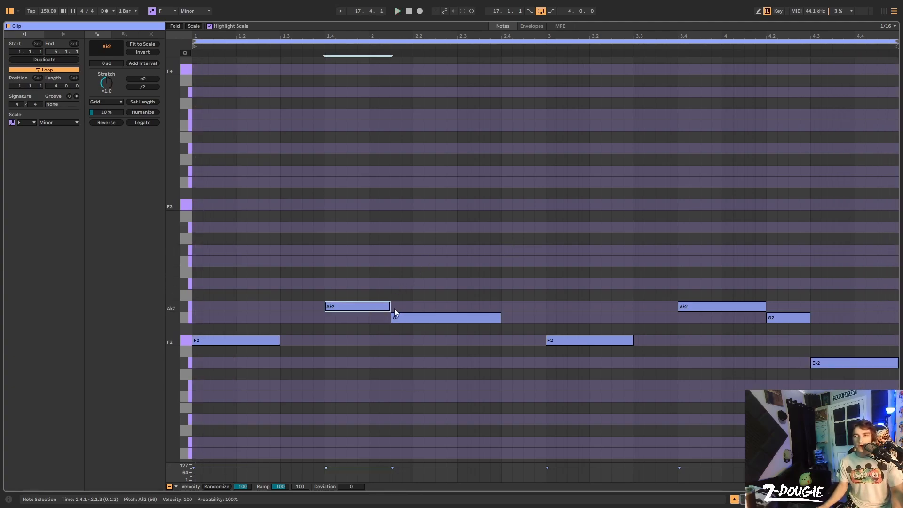
{"action": "key", "text": "shift+Right"}
{"action": "key", "text": "shift+Right"}
{"action": "left_click_drag", "start_coordinate": [393, 319], "coordinate": [414, 319]}
{"action": "key", "text": "space"}
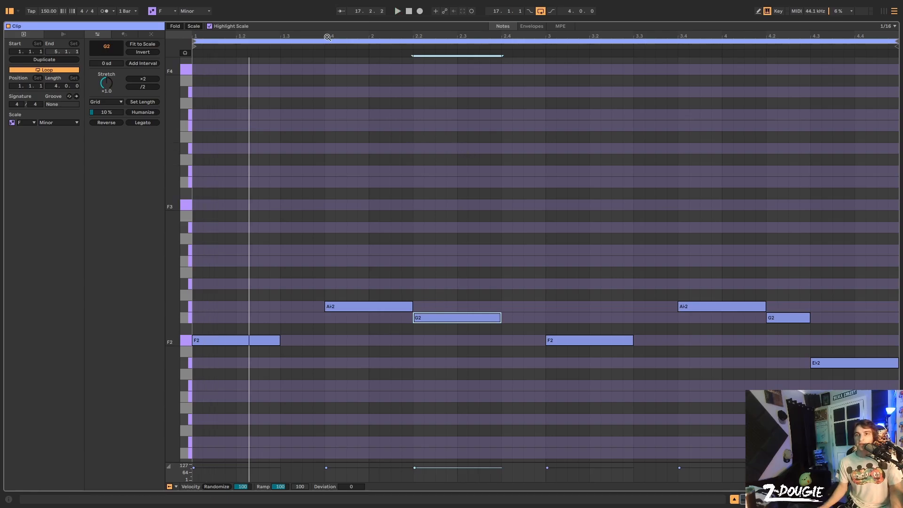
Step: Move the kick at 18.1.3 to 18.2.1, paste another kick at 18.1.3, and play the loop back
{"action": "double_click", "coordinate": [317, 19]}
{"action": "left_click", "coordinate": [328, 131]}
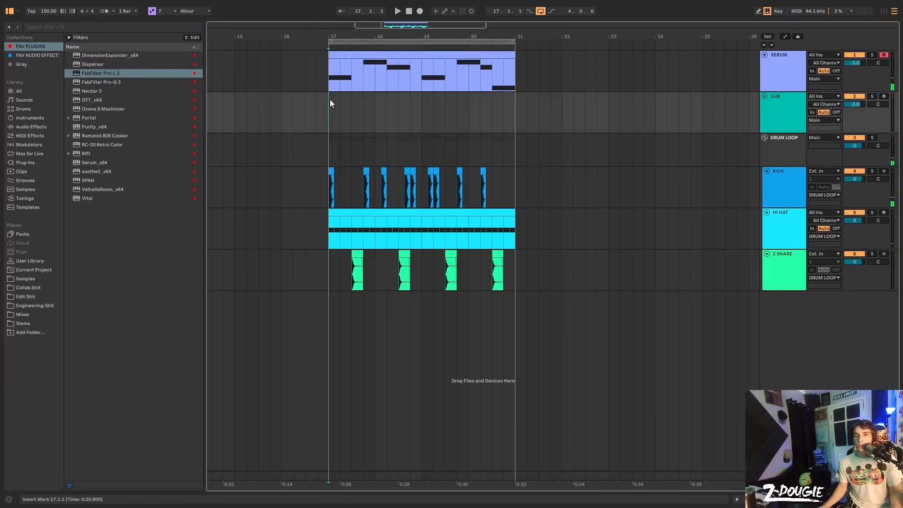
{"action": "left_click_drag", "start_coordinate": [364, 34], "coordinate": [370, 97]}
{"action": "key", "text": "space"}
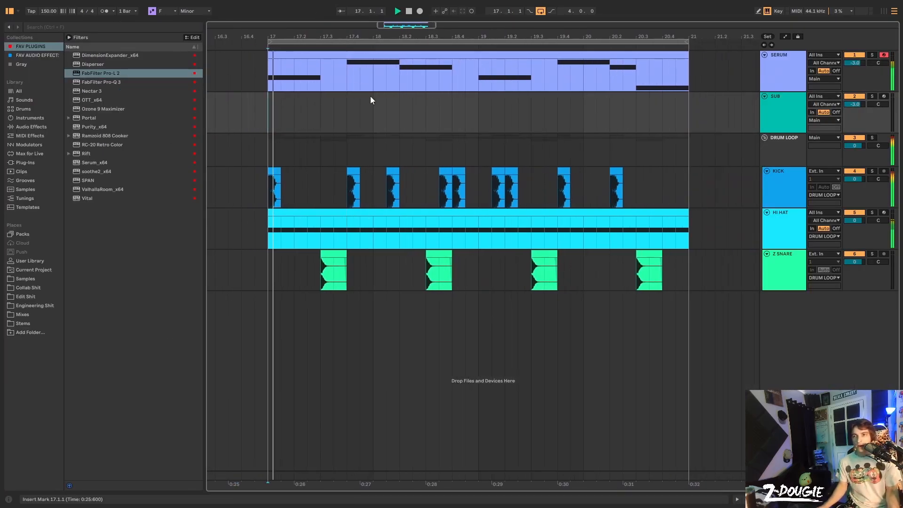
{"action": "left_click_drag", "start_coordinate": [393, 170], "coordinate": [407, 168]}
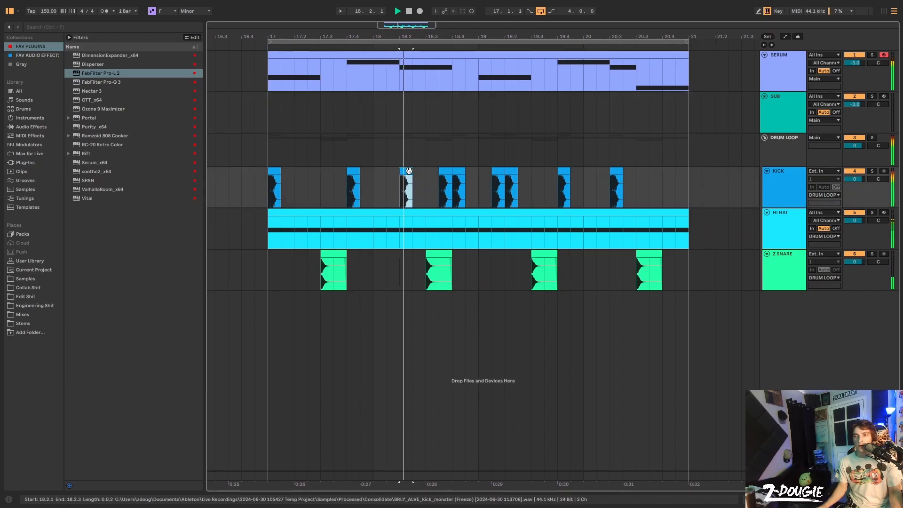
{"action": "key", "text": "space"}
{"action": "left_click", "coordinate": [390, 191]}
{"action": "key", "text": "ctrl+v"}
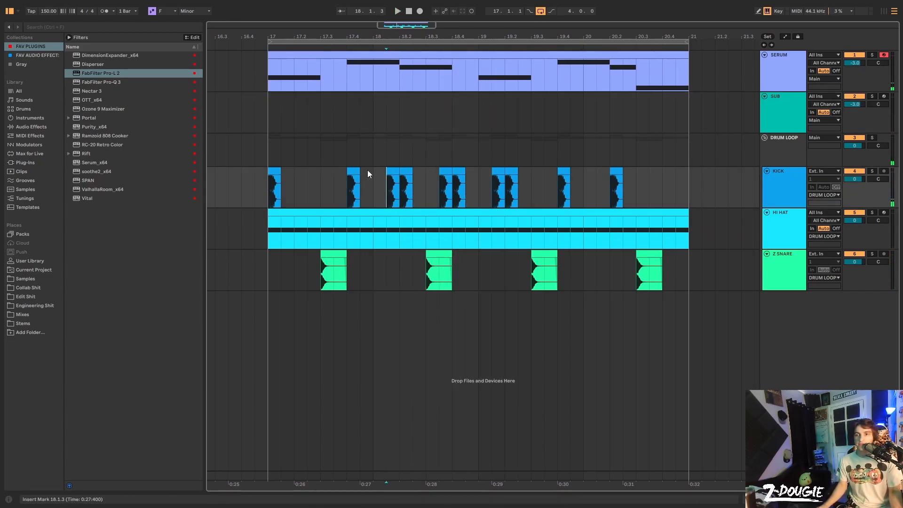
{"action": "key", "text": "space"}
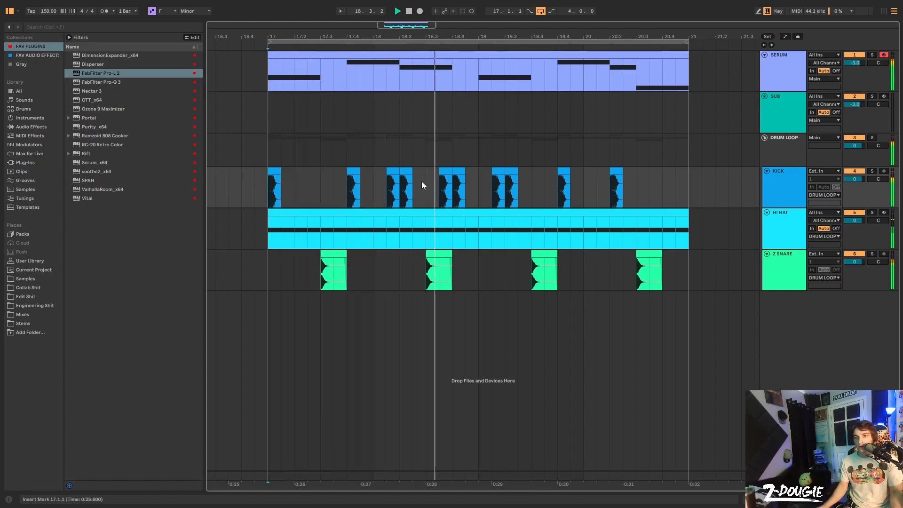
Step: Delete the kick at 18.3.3 and return the insert marker to 17.1.1
{"action": "key", "text": "space"}
{"action": "left_click", "coordinate": [443, 184]}
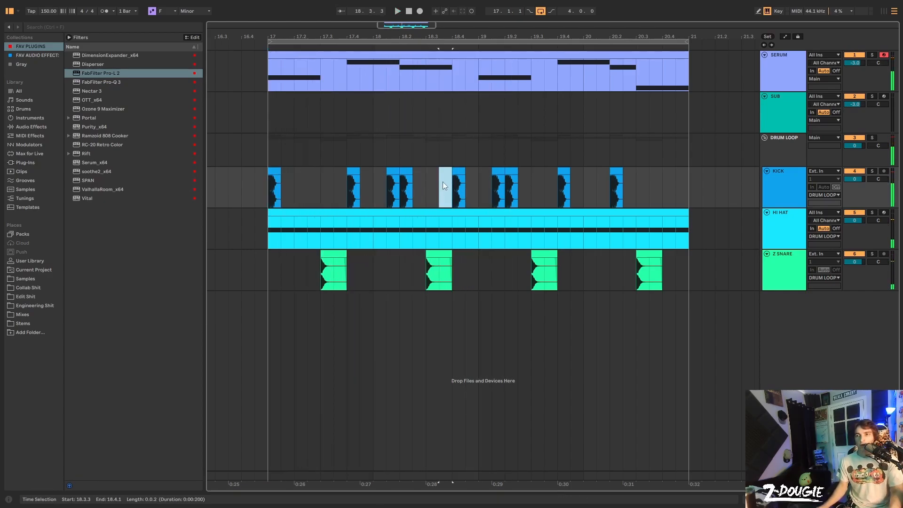
{"action": "key", "text": "space"}
{"action": "key", "text": "Delete"}
{"action": "left_click", "coordinate": [272, 152]}
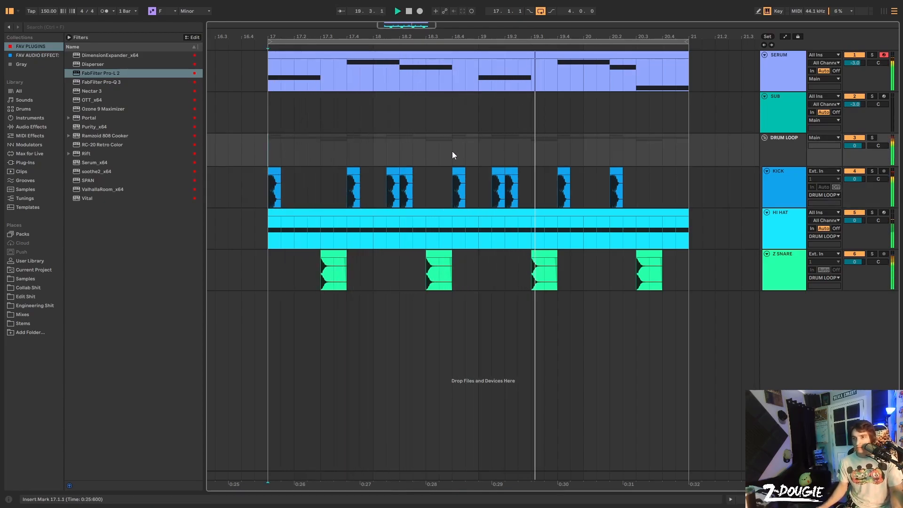
Step: Move the kick at 19.1.3 to the start of bar 19 and audition the drum pattern
{"action": "key", "text": "space"}
{"action": "left_click", "coordinate": [497, 170]}
{"action": "left_click_drag", "start_coordinate": [498, 170], "coordinate": [485, 170]}
{"action": "left_click", "coordinate": [474, 155]}
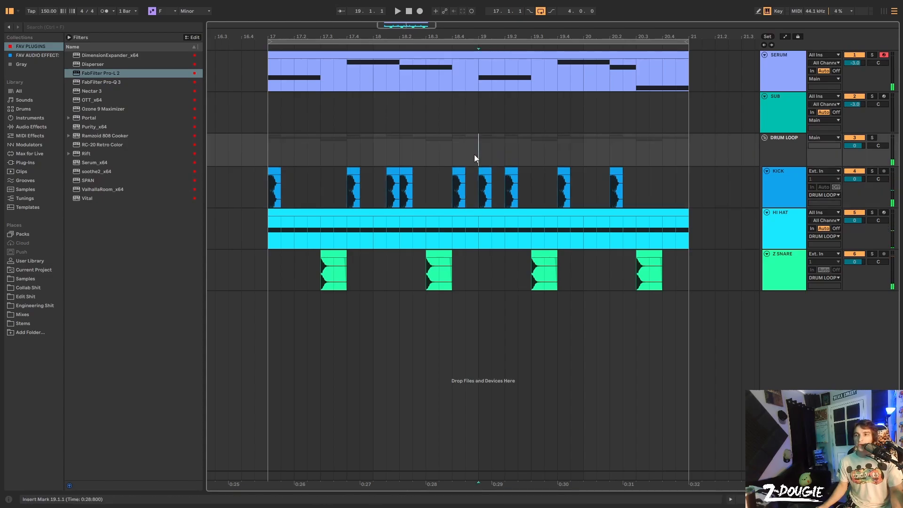
{"action": "key", "text": "space"}
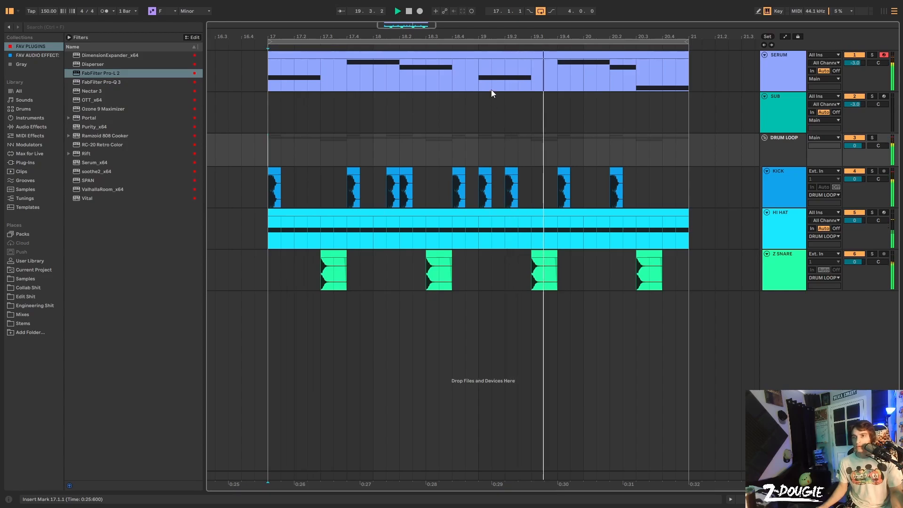
Step: Split the Serum bassline's F2 note in bar 19 at 19.2.1 and audition it from 19.1.1
{"action": "key", "text": "space"}
{"action": "left_click_drag", "start_coordinate": [481, 81], "coordinate": [512, 81]}
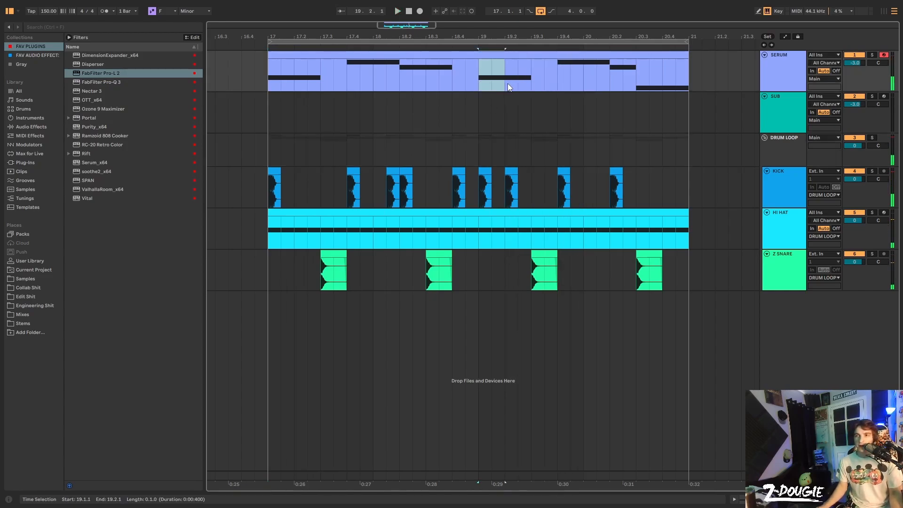
{"action": "key", "text": "Right"}
{"action": "left_click", "coordinate": [478, 80]}
{"action": "key", "text": "space"}
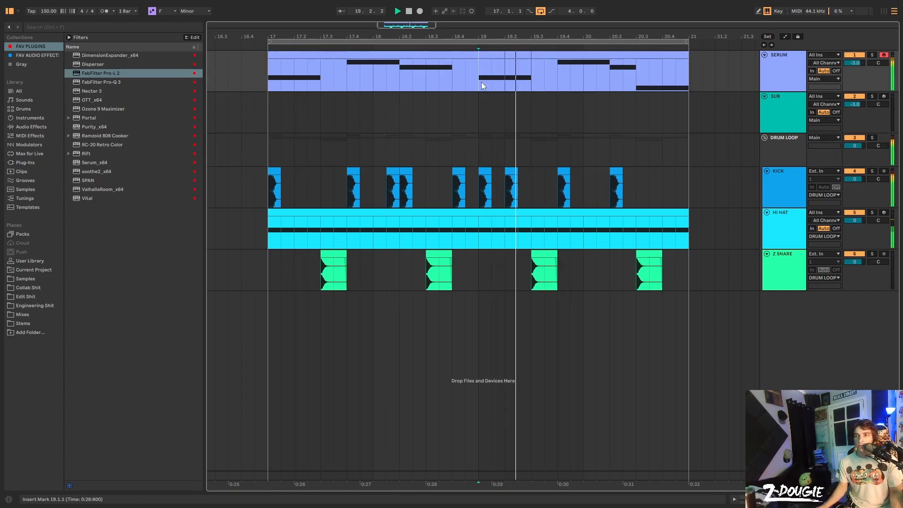
Step: Consolidate the Serum clip pieces from 17.1.1 to 21.1.1 into one clip
{"action": "mouse_move", "coordinate": [687, 76]}
{"action": "left_mouse_down"}
{"action": "mouse_move", "coordinate": [363, 74]}
{"action": "mouse_move", "coordinate": [266, 85]}
{"action": "left_mouse_up"}
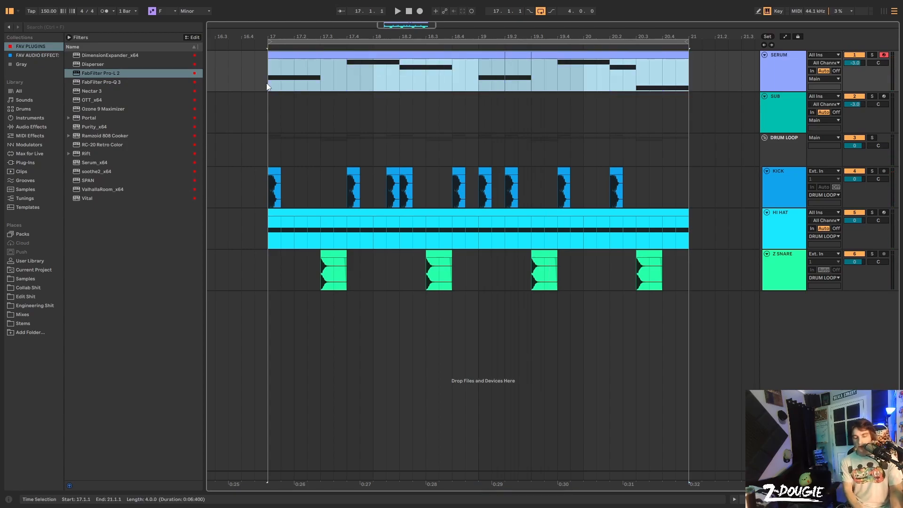
{"action": "left_click", "coordinate": [427, 77]}
{"action": "left_click", "coordinate": [440, 55]}
{"action": "left_click", "coordinate": [501, 76]}
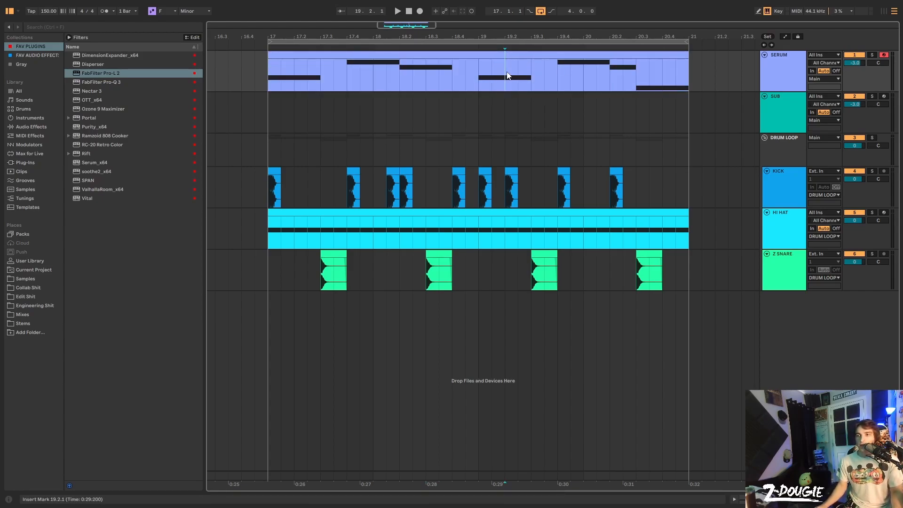
Step: Raise the G2 note at 4.2.1 in the Serum clip to B♭2 and audition the phrase
{"action": "double_click", "coordinate": [512, 53]}
{"action": "key", "text": "space"}
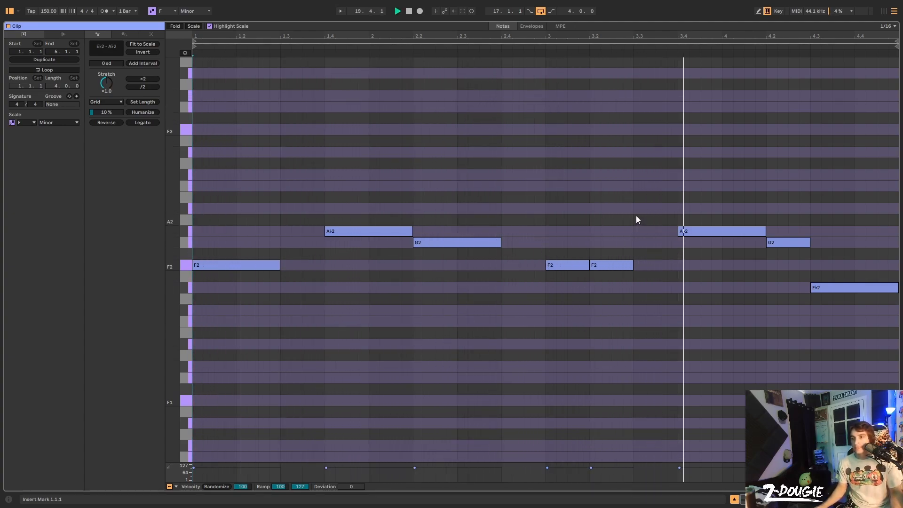
{"action": "key", "text": "space"}
{"action": "left_click", "coordinate": [800, 244]}
{"action": "left_click_drag", "start_coordinate": [799, 243], "coordinate": [800, 212]}
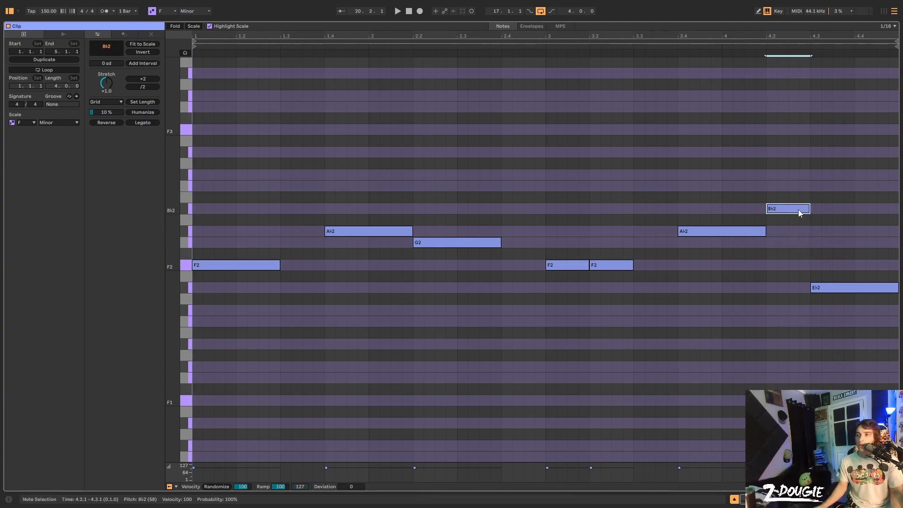
{"action": "key", "text": "space"}
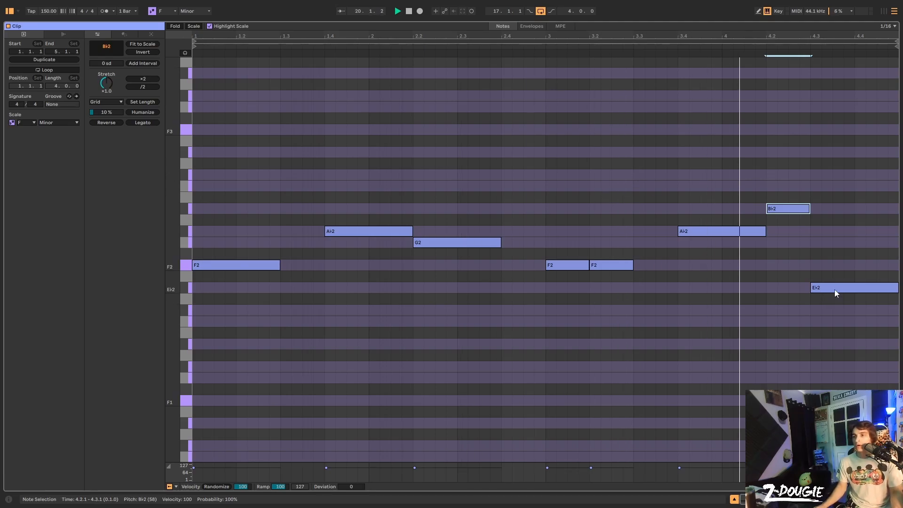
Step: Duplicate all tracks' material from 17.1.1–21.1.1 to bar 21 and extend the arrangement loop to 25.1.1
{"action": "double_click", "coordinate": [640, 22]}
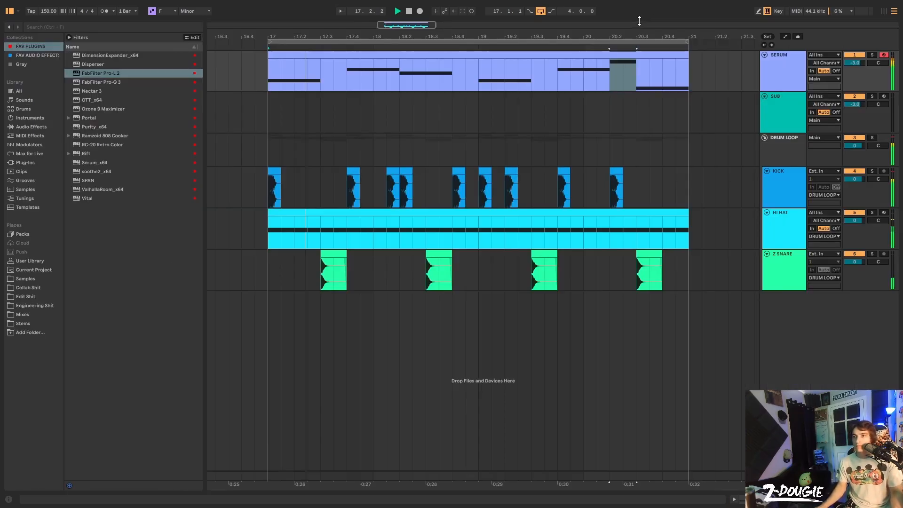
{"action": "left_click_drag", "start_coordinate": [498, 34], "coordinate": [414, 35]}
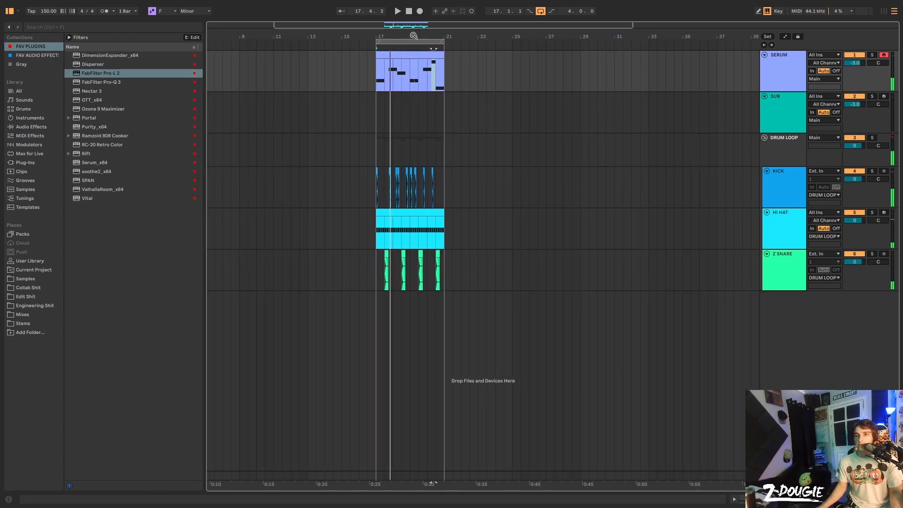
{"action": "left_click", "coordinate": [375, 100]}
{"action": "left_click", "coordinate": [381, 82]}
{"action": "left_click_drag", "start_coordinate": [382, 80], "coordinate": [446, 272]}
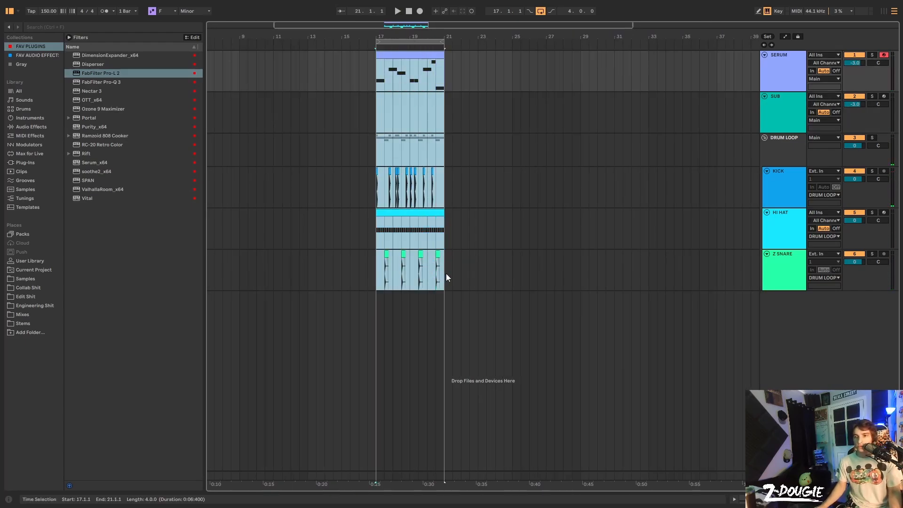
{"action": "key", "text": "ctrl+d"}
{"action": "left_click_drag", "start_coordinate": [442, 42], "coordinate": [510, 55]}
{"action": "left_click", "coordinate": [378, 110]}
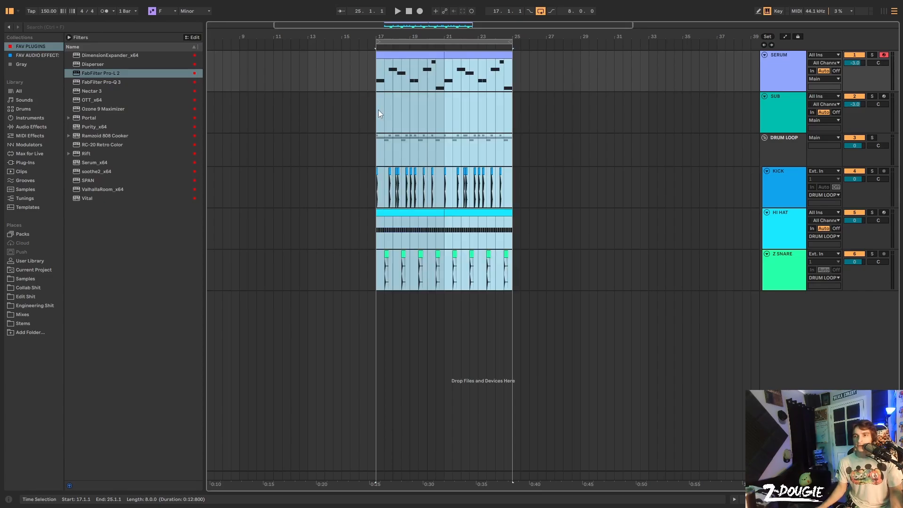
Step: Delete the last beat before bar 21, from 20.4.1 to 21.1.1, across all tracks
{"action": "left_click_drag", "start_coordinate": [439, 37], "coordinate": [435, 73]}
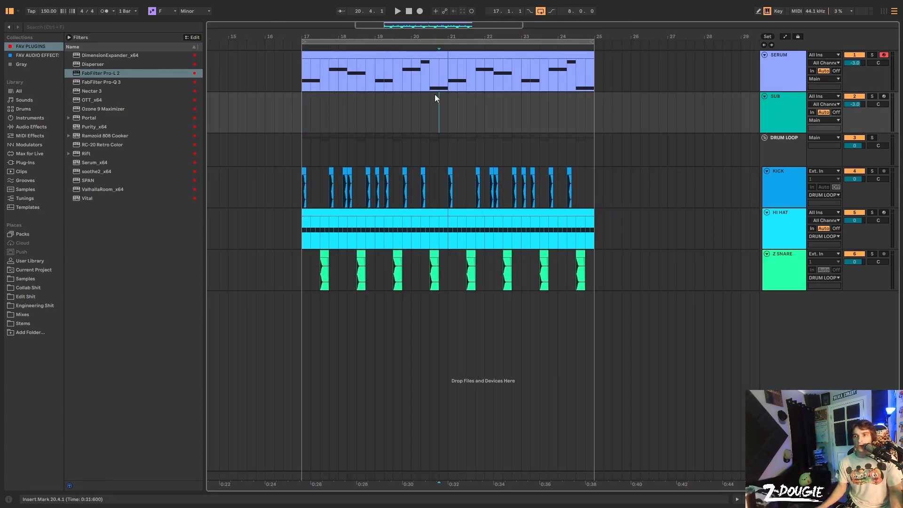
{"action": "left_click", "coordinate": [439, 67]}
{"action": "left_click_drag", "start_coordinate": [448, 219], "coordinate": [448, 291]}
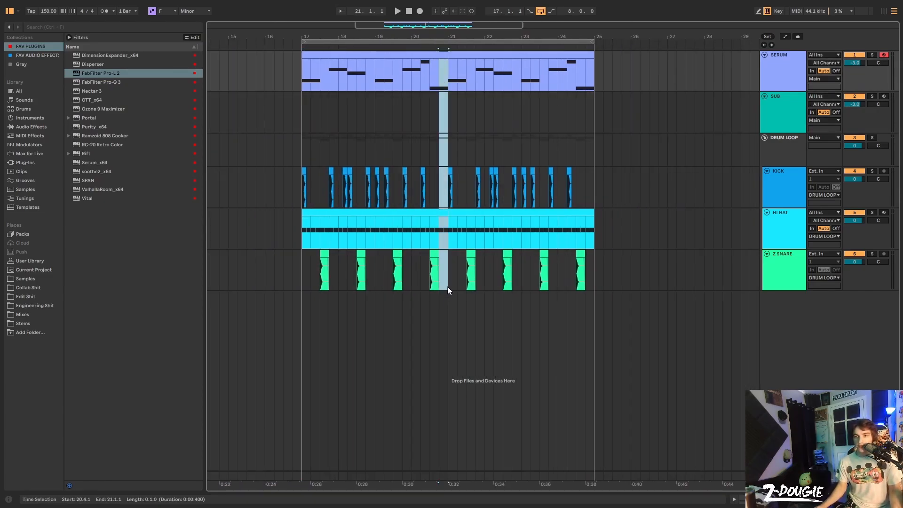
{"action": "key", "text": "Delete"}
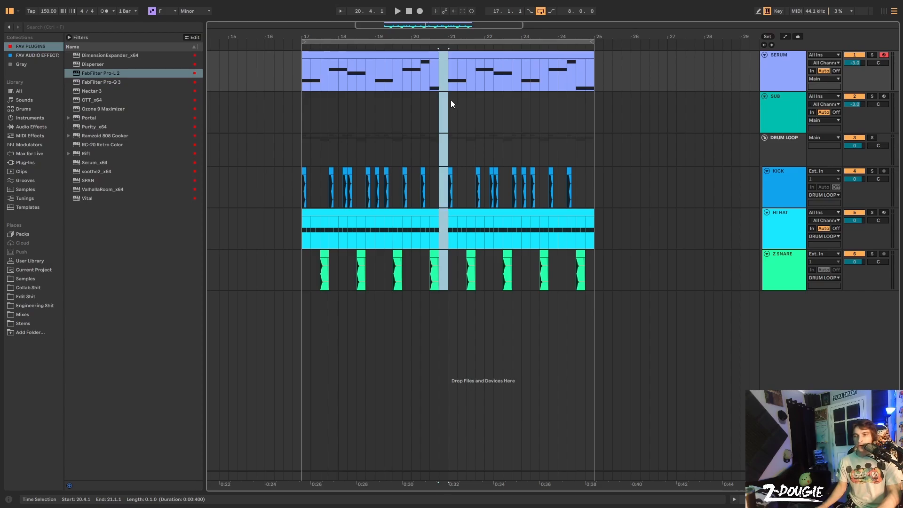
{"action": "left_click", "coordinate": [440, 106]}
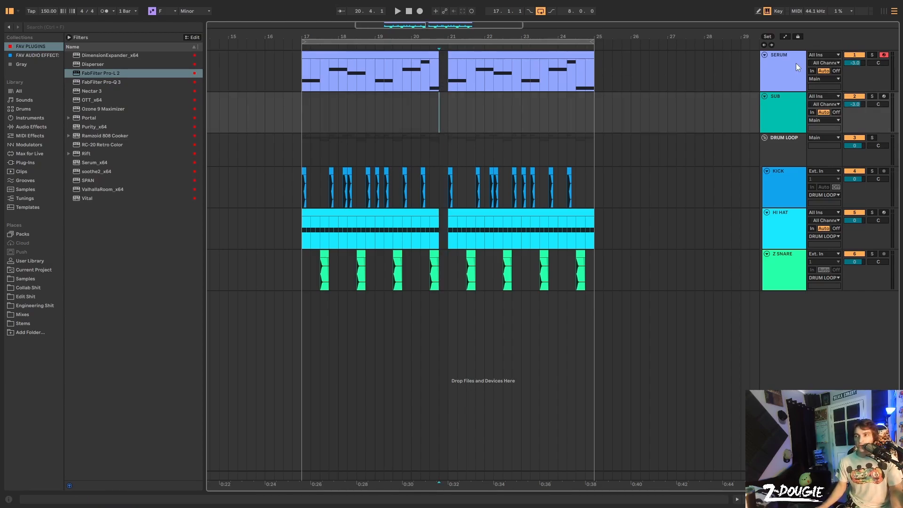
Step: Duplicate the Serum track, keeping only the first clip on the original and only the bar 21 clip on the copy
{"action": "right_click", "coordinate": [784, 64]}
{"action": "left_click", "coordinate": [793, 85]}
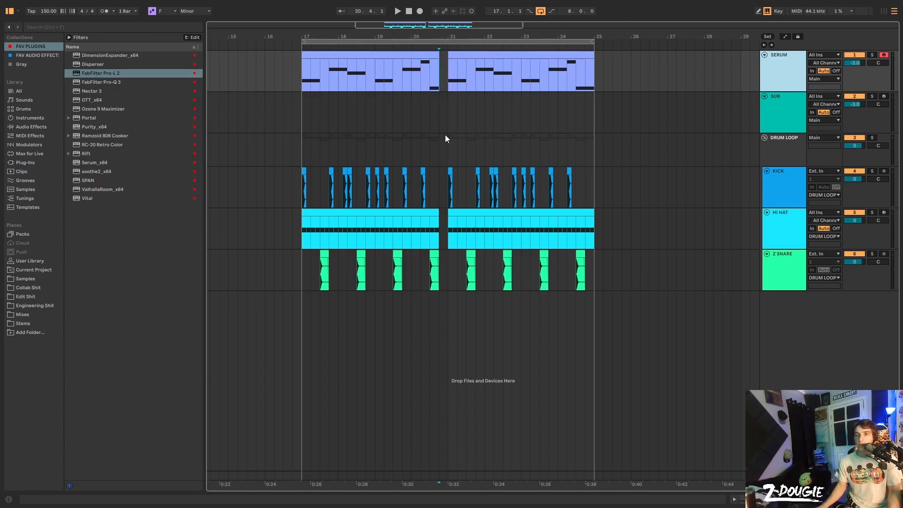
{"action": "left_click_drag", "start_coordinate": [441, 115], "coordinate": [284, 113]}
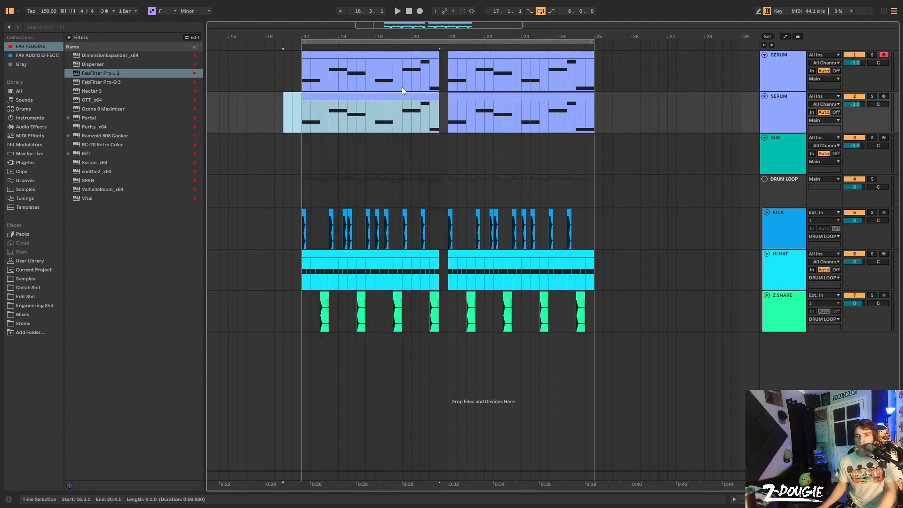
{"action": "key", "text": "Delete"}
{"action": "left_click", "coordinate": [465, 56]}
{"action": "key", "text": "Delete"}
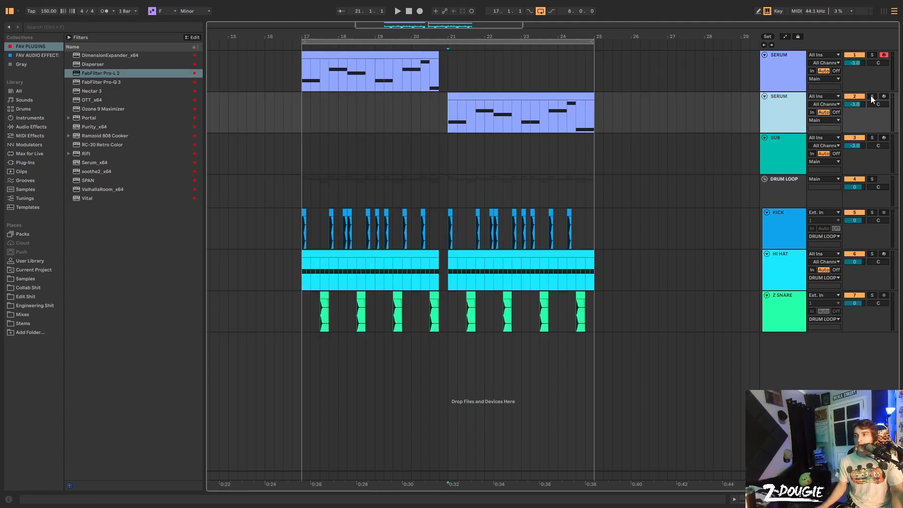
Step: Solo the duplicated Serum track and open its Serum window, placing it below the two bass clips
{"action": "left_click", "coordinate": [872, 97]}
{"action": "double_click", "coordinate": [792, 117]}
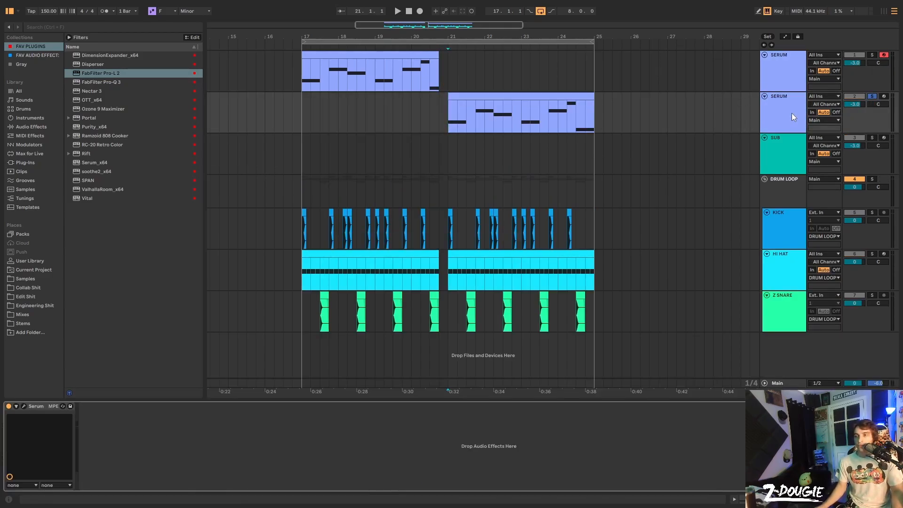
{"action": "left_click", "coordinate": [24, 405]}
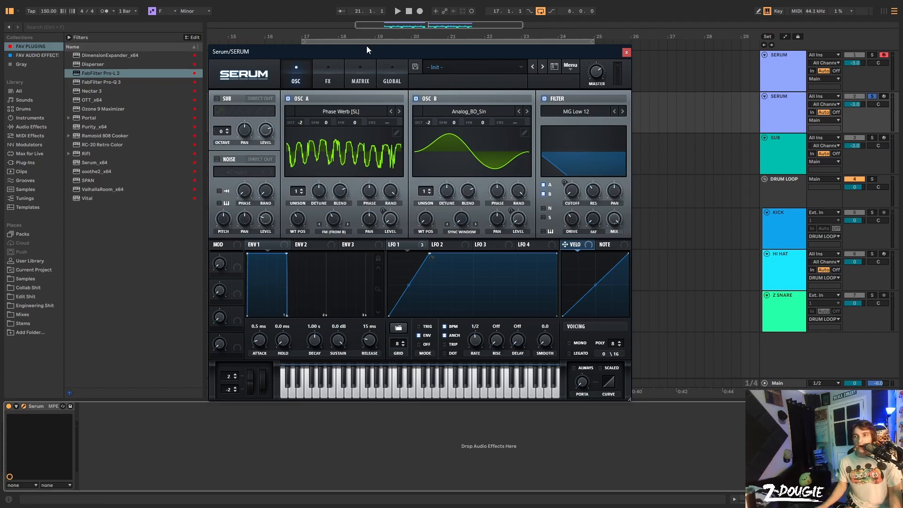
{"action": "left_click_drag", "start_coordinate": [388, 50], "coordinate": [376, 170]}
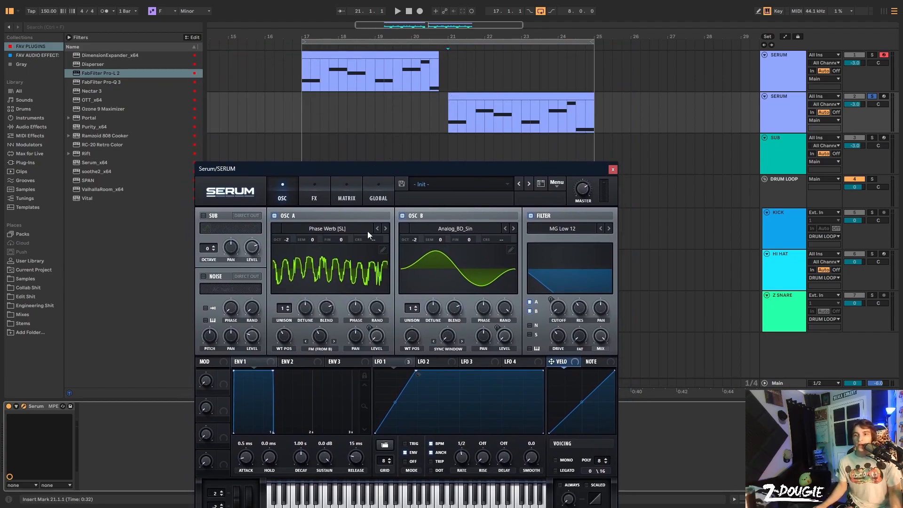
{"action": "left_click_drag", "start_coordinate": [403, 169], "coordinate": [446, 155]}
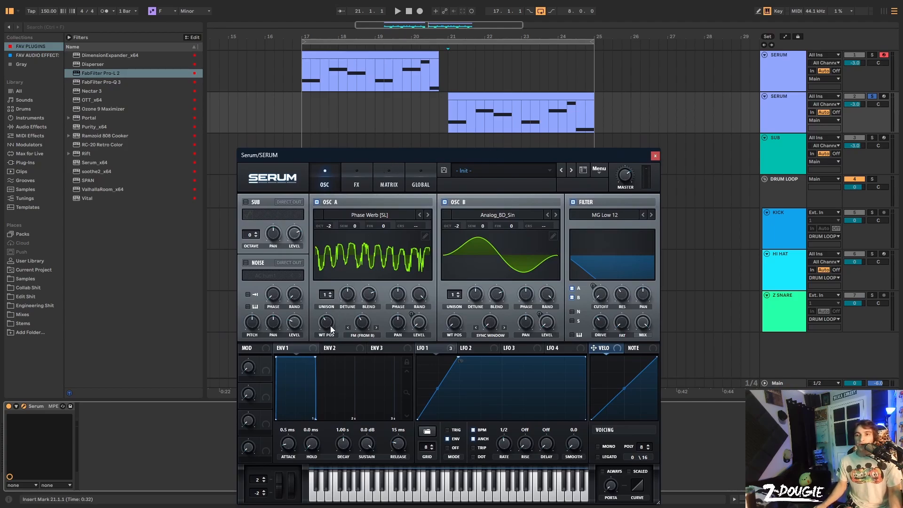
Step: Audition the soloed duplicate bass from 21.1.1
{"action": "left_click", "coordinate": [444, 105]}
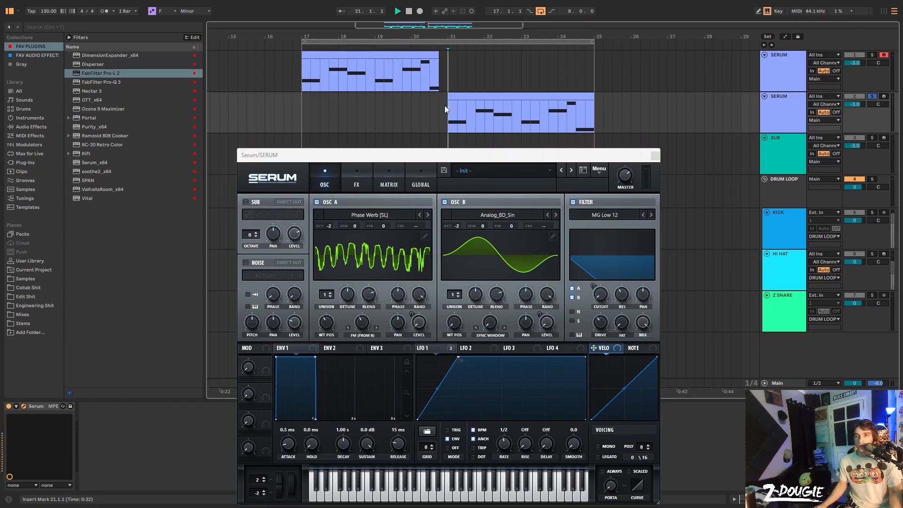
{"action": "key", "text": "space"}
{"action": "key", "text": "space"}
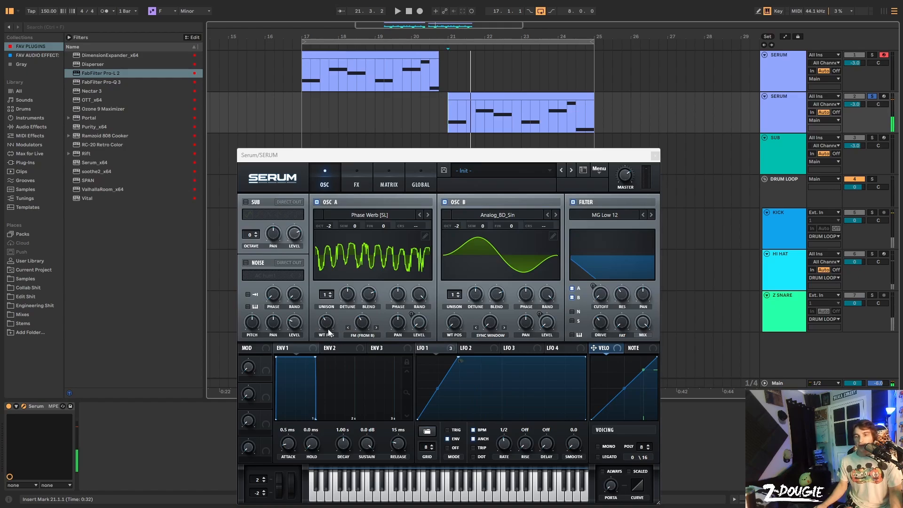
Step: Shift OSC A's wavetable position on the duplicated bass to a noisier frame, audition it and close its Serum window
{"action": "left_click_drag", "start_coordinate": [328, 328], "coordinate": [327, 320]}
{"action": "key", "text": "space"}
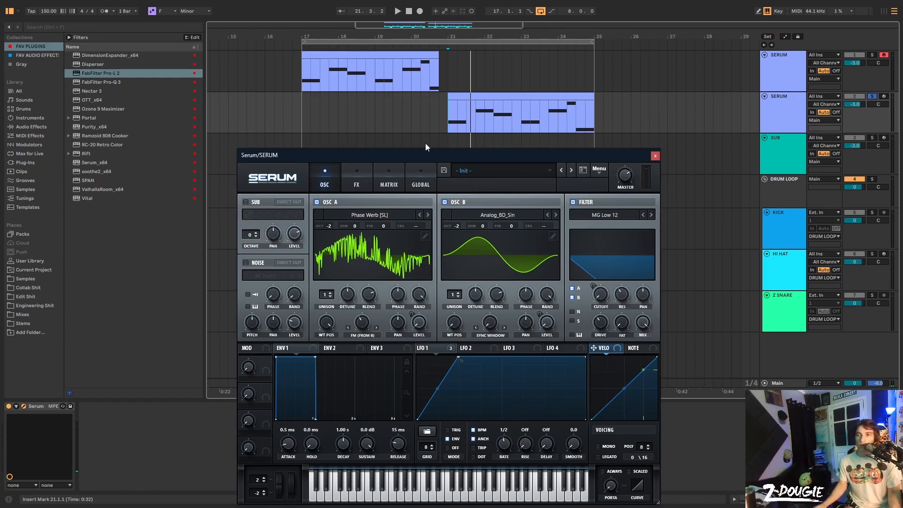
{"action": "key", "text": "space"}
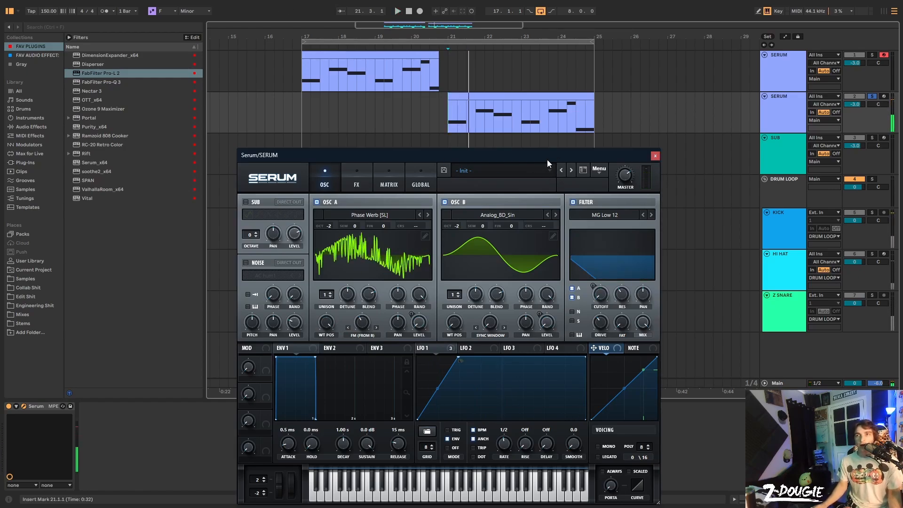
{"action": "left_click", "coordinate": [658, 155]}
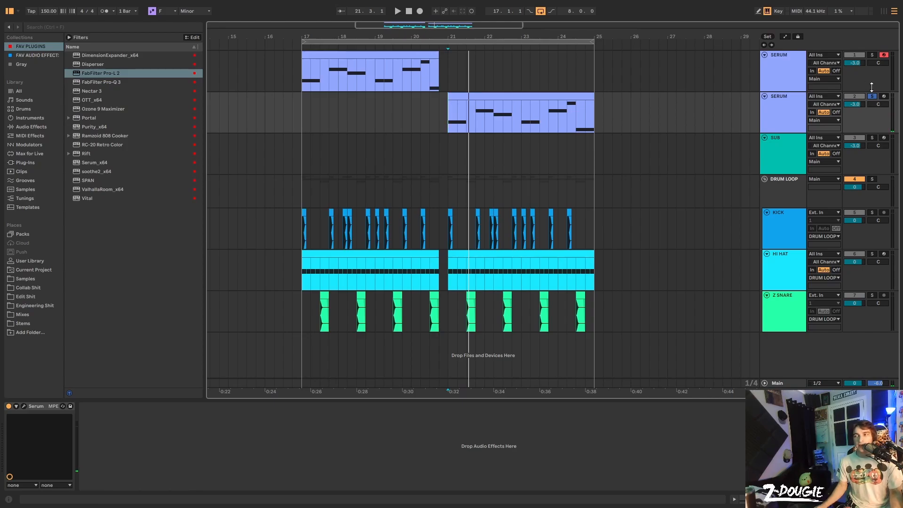
Step: Unsolo the duplicated Serum track and play the full loop from 17.1.1
{"action": "left_click", "coordinate": [303, 117]}
{"action": "mouse_move", "coordinate": [391, 37]}
{"action": "left_mouse_down"}
{"action": "mouse_move", "coordinate": [382, 60]}
{"action": "mouse_move", "coordinate": [384, 37]}
{"action": "mouse_move", "coordinate": [438, 21]}
{"action": "left_mouse_up"}
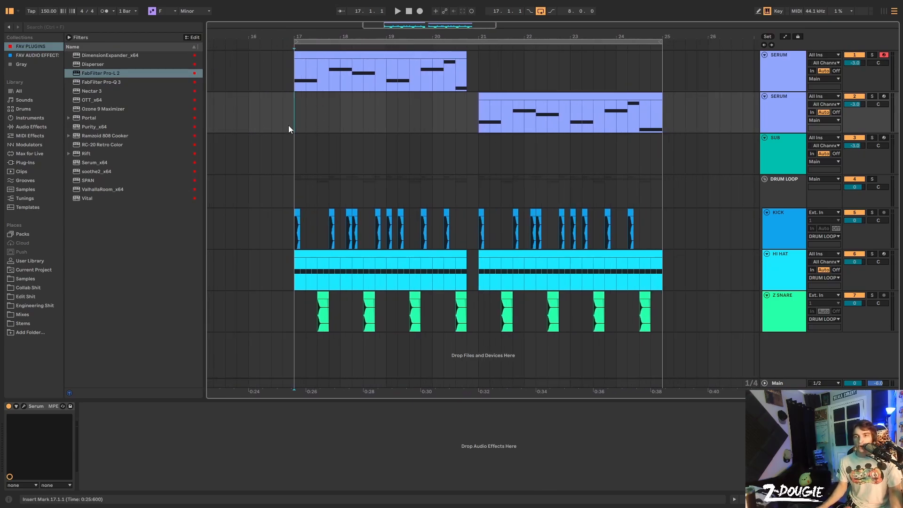
{"action": "key", "text": "space"}
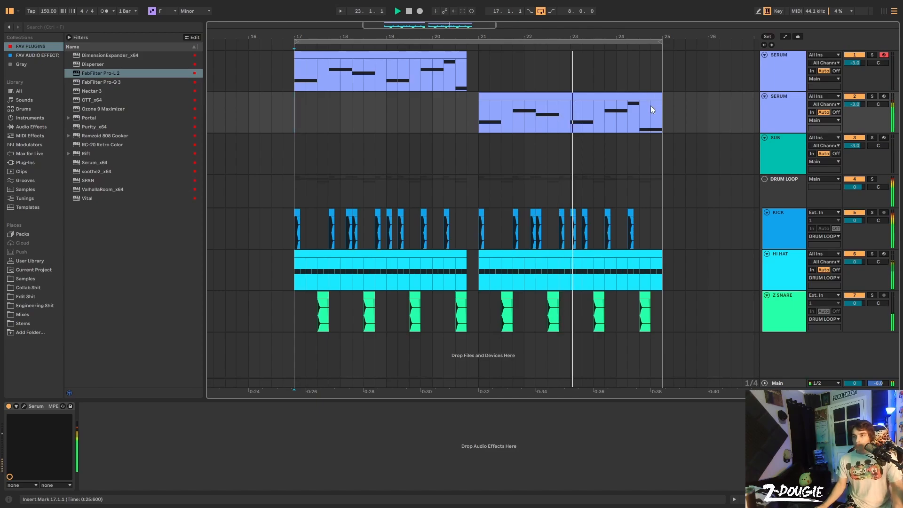
Step: Delete the last beat before bar 25, from 24.4.1 to 25.1.1, across the tracks, and return the insert mark to 17.1.1
{"action": "left_click_drag", "start_coordinate": [650, 106], "coordinate": [674, 301]}
{"action": "key", "text": "Delete"}
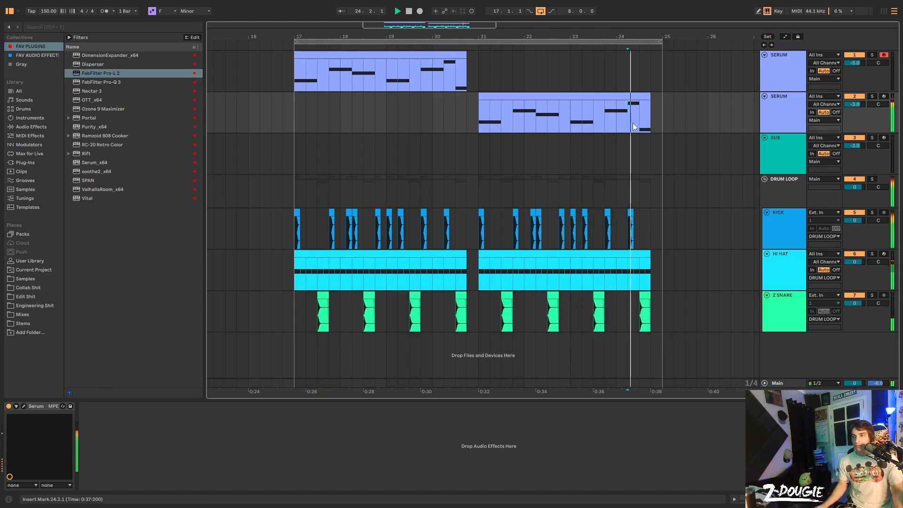
{"action": "left_click", "coordinate": [642, 113]}
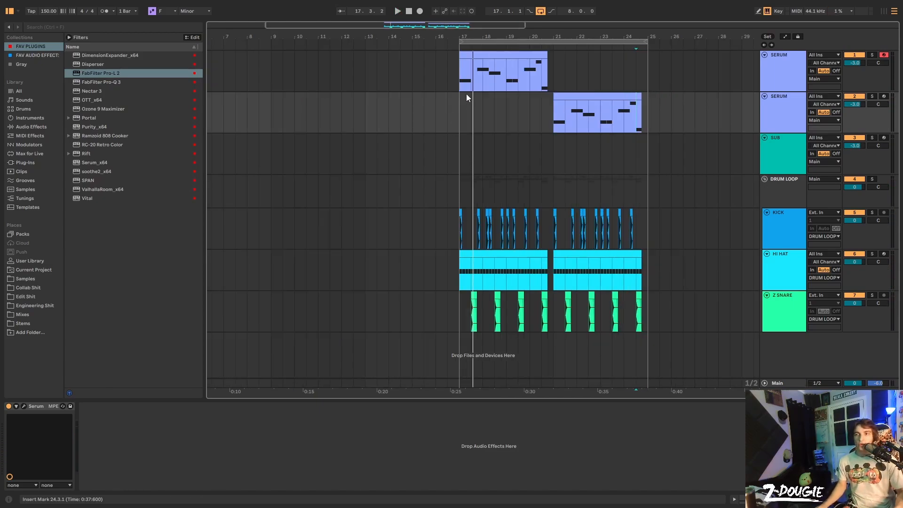
{"action": "left_click", "coordinate": [463, 98]}
{"action": "left_click_drag", "start_coordinate": [479, 37], "coordinate": [669, 48]}
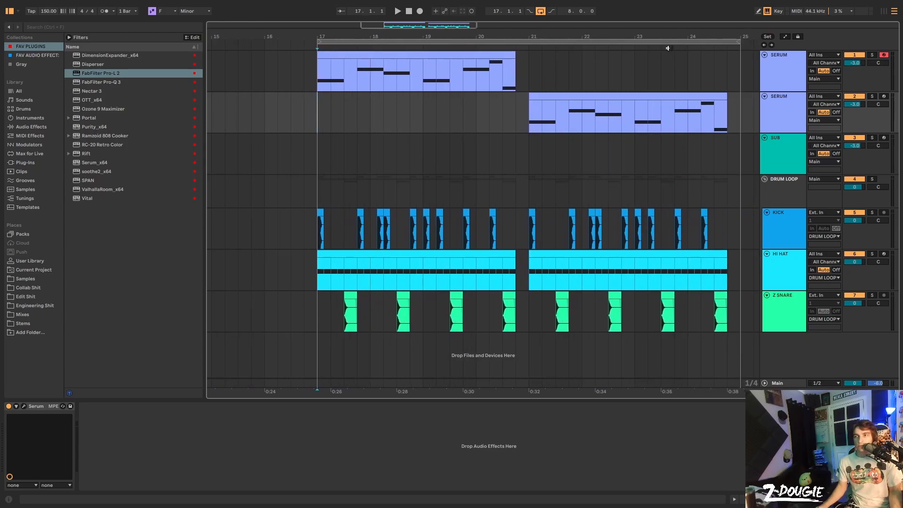
Step: Duplicate the first Serum track and cut the copy's clip down to a single one-beat clip placed at 17.3.1
{"action": "right_click", "coordinate": [781, 64]}
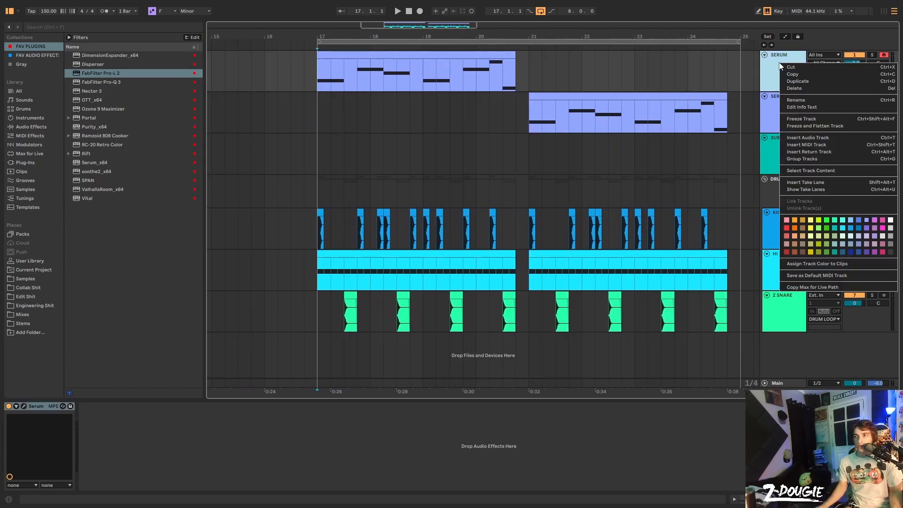
{"action": "left_click", "coordinate": [804, 85]}
{"action": "left_click_drag", "start_coordinate": [324, 118], "coordinate": [528, 113]}
{"action": "key", "text": "Delete"}
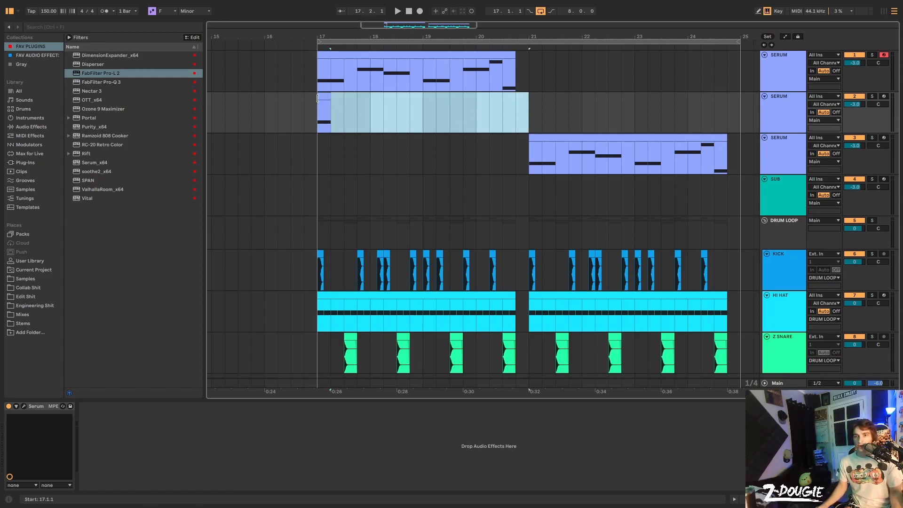
{"action": "key", "text": "Delete"}
{"action": "left_click_drag", "start_coordinate": [324, 100], "coordinate": [357, 100]}
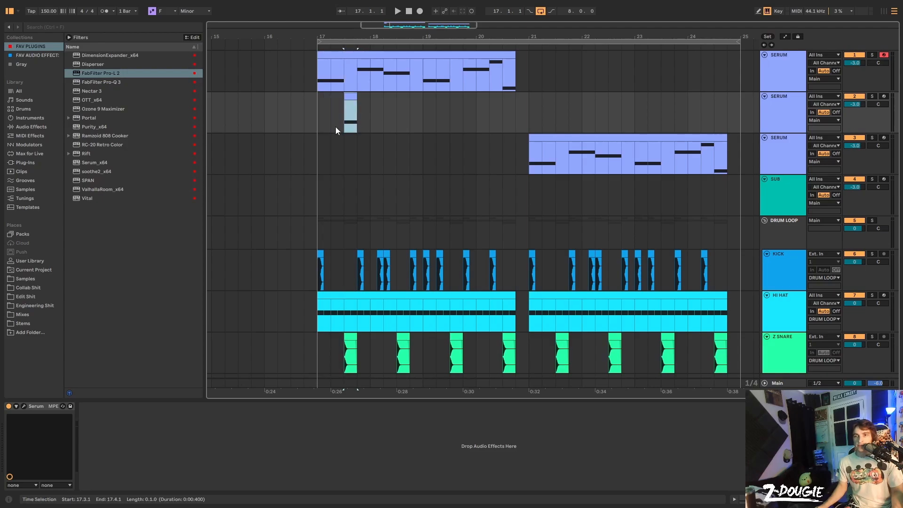
Step: Solo the new middle Serum track, open its Serum window and lower LFO 1's end point to zero while auditioning
{"action": "left_click", "coordinate": [764, 105]}
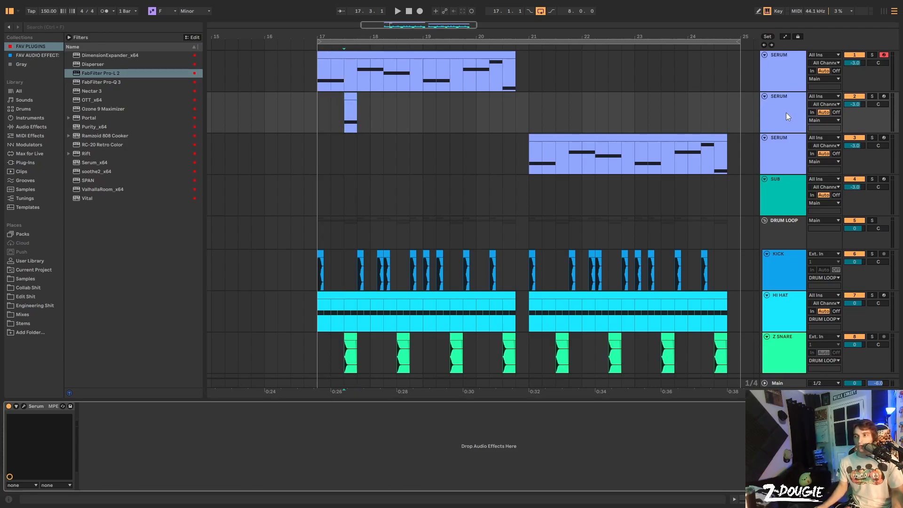
{"action": "left_click", "coordinate": [23, 406]}
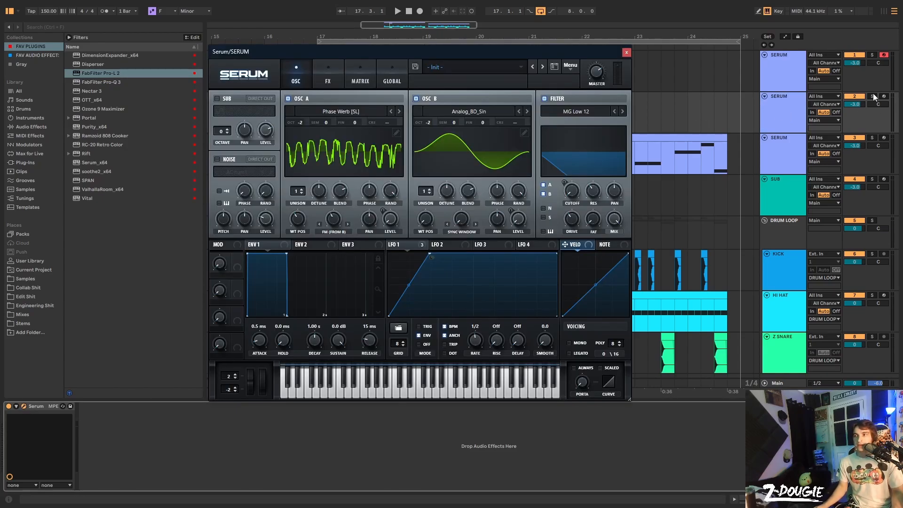
{"action": "left_click", "coordinate": [873, 96]}
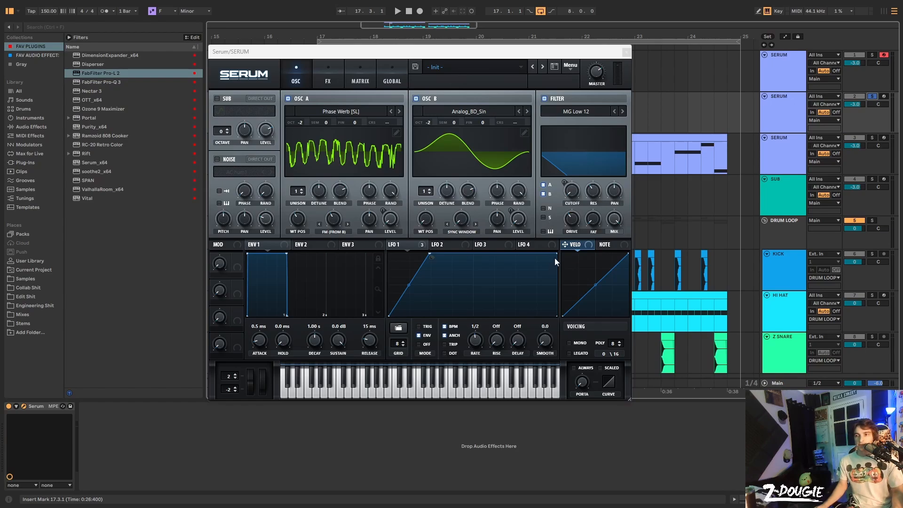
{"action": "left_click_drag", "start_coordinate": [557, 254], "coordinate": [557, 316]}
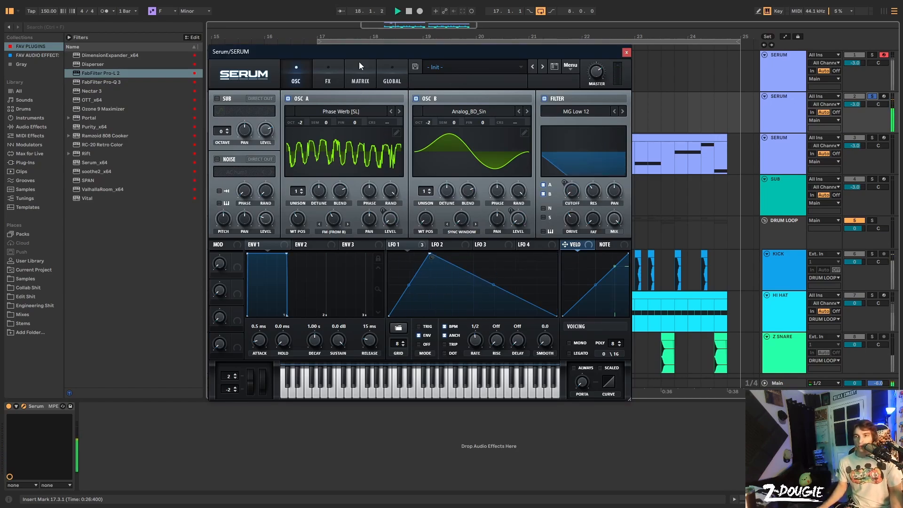
{"action": "left_click_drag", "start_coordinate": [363, 49], "coordinate": [357, 91]}
{"action": "key", "text": "space"}
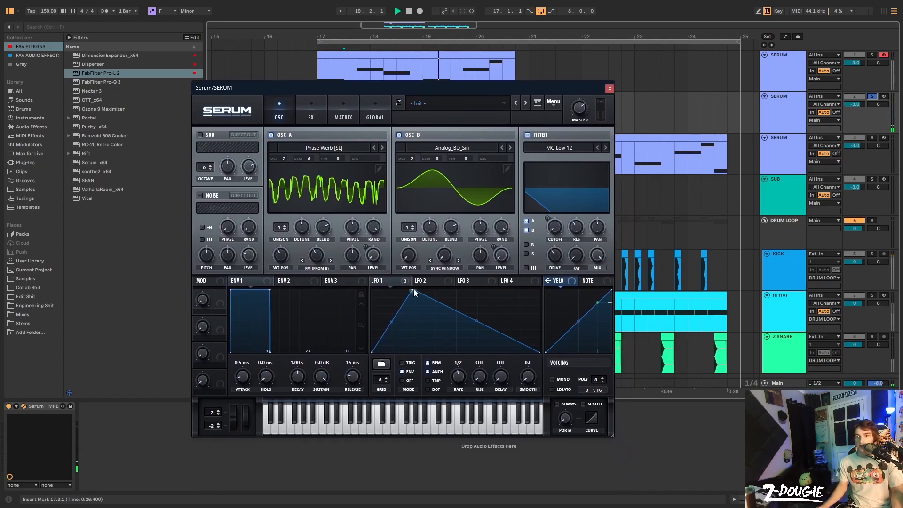
Step: Switch LFO 1 to Trig mode and audition the one-beat bass
{"action": "left_click", "coordinate": [402, 363]}
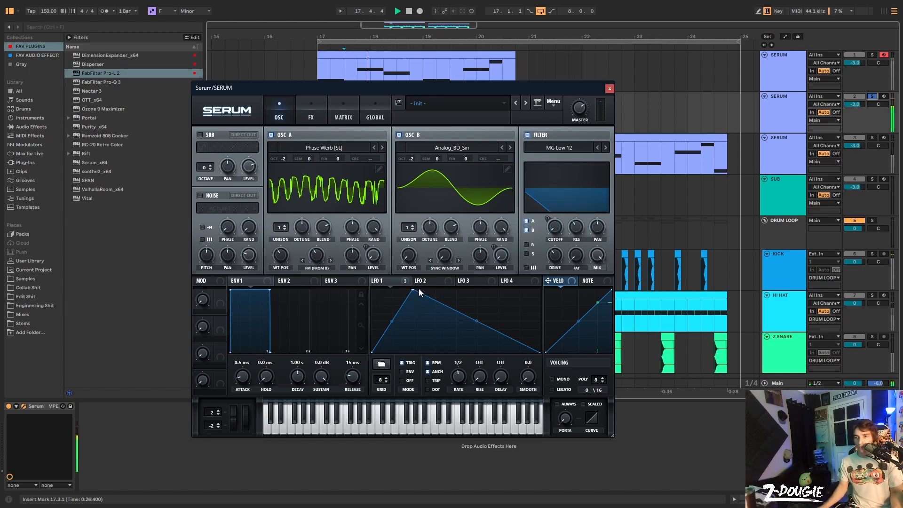
{"action": "left_click_drag", "start_coordinate": [464, 380], "coordinate": [465, 383]}
{"action": "key", "text": "space"}
{"action": "key", "text": "space"}
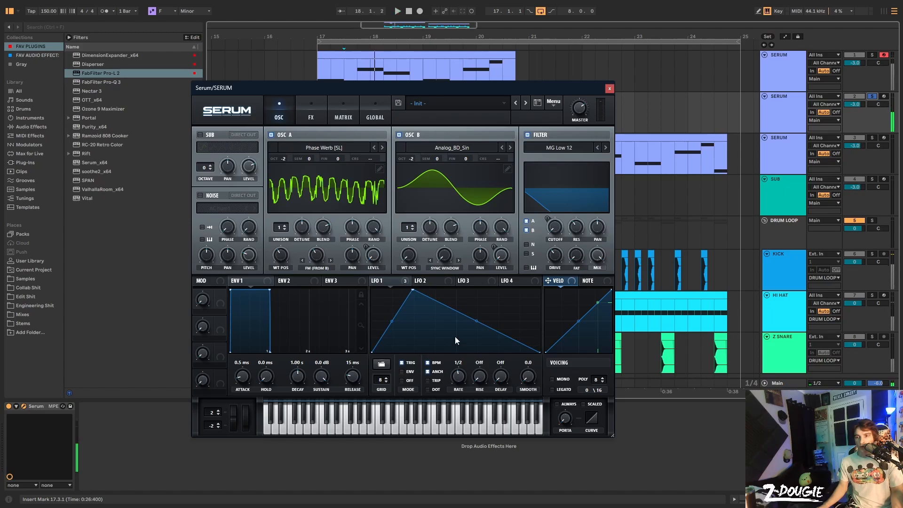
Step: Bend LFO 1's falling segment into an outward curve, with its end point at zero on the graph's far edge
{"action": "double_click", "coordinate": [456, 337]}
{"action": "left_click_drag", "start_coordinate": [455, 337], "coordinate": [482, 390]}
{"action": "key", "text": "space"}
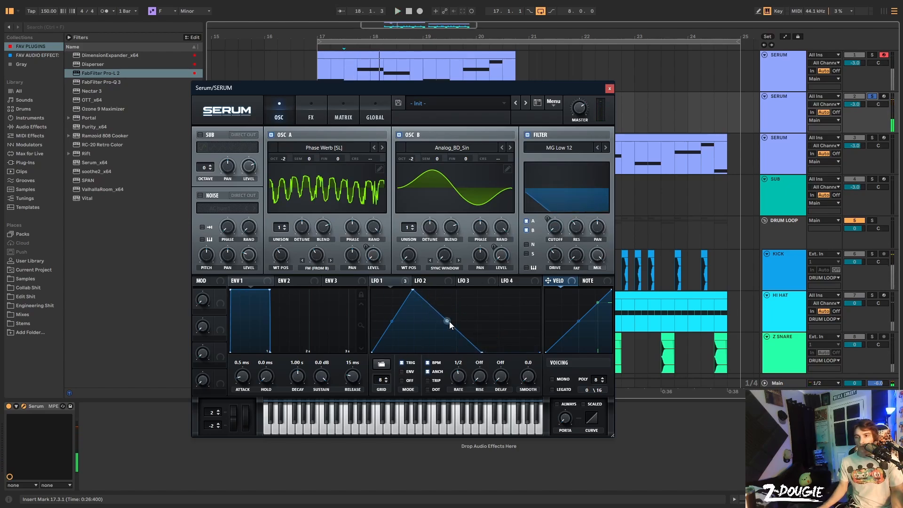
{"action": "key", "text": "space"}
{"action": "left_click_drag", "start_coordinate": [448, 321], "coordinate": [463, 370]}
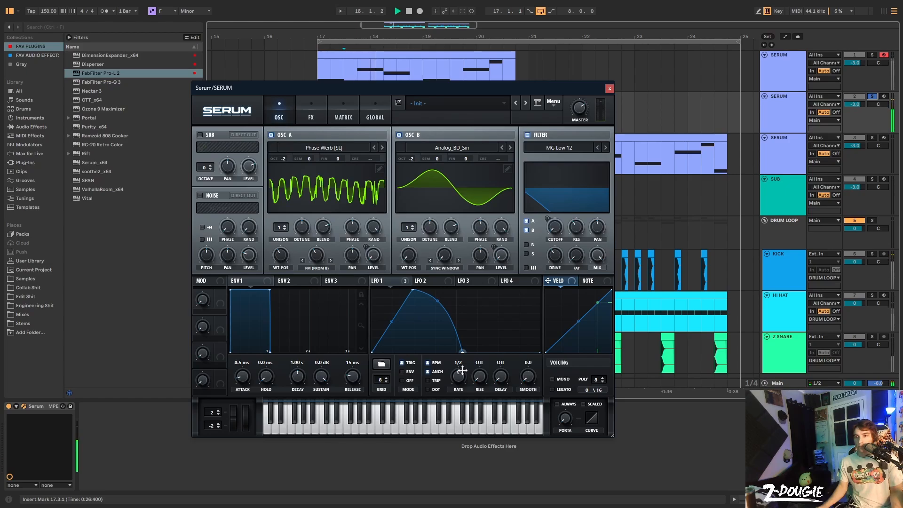
{"action": "left_click_drag", "start_coordinate": [462, 370], "coordinate": [608, 391]}
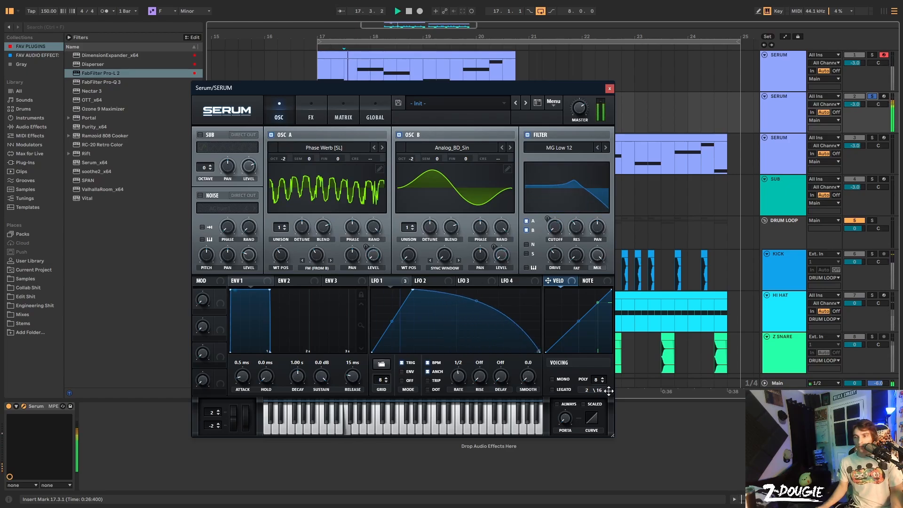
Step: Set LFO 1's rate to 1/4 and move its peak to the middle of the shape
{"action": "left_click_drag", "start_coordinate": [461, 385], "coordinate": [464, 370]}
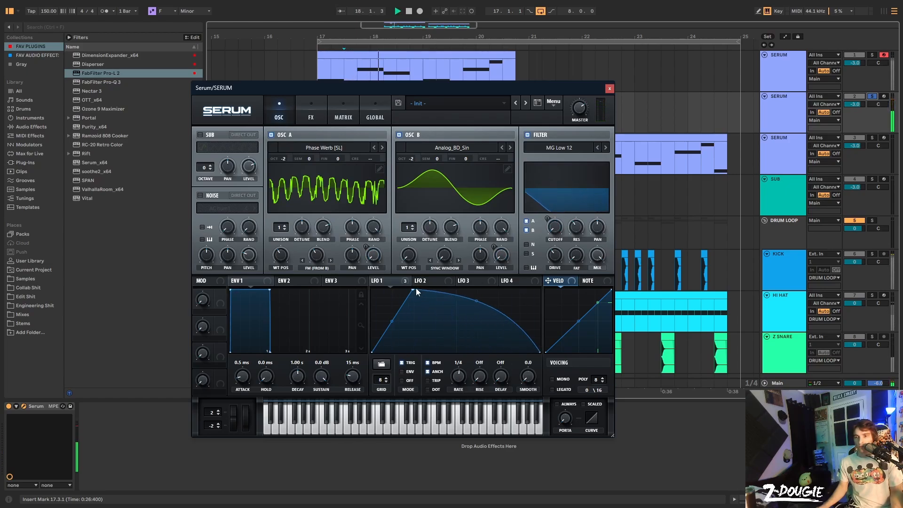
{"action": "left_click_drag", "start_coordinate": [417, 292], "coordinate": [453, 291]}
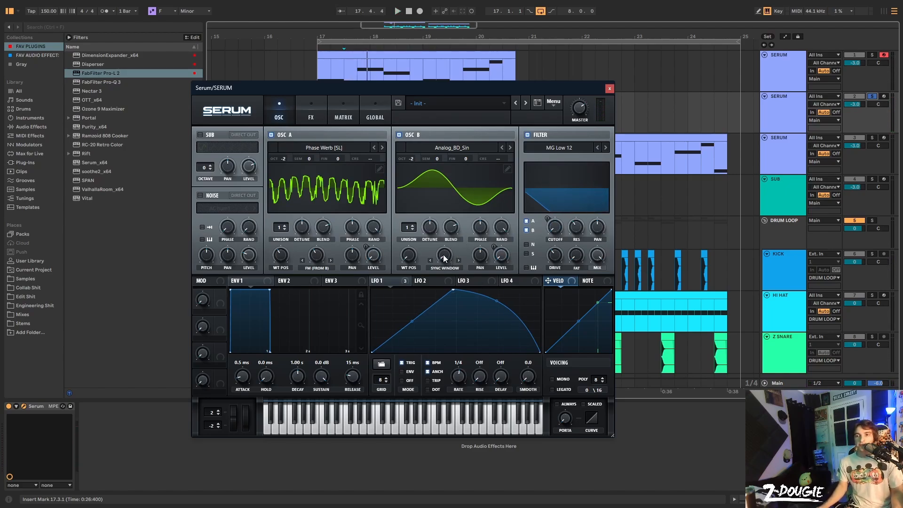
Step: Raise OSC B's Sync Window amount until about one and a half wave cycles show, audition it and close Serum
{"action": "left_click_drag", "start_coordinate": [443, 258], "coordinate": [431, 214]}
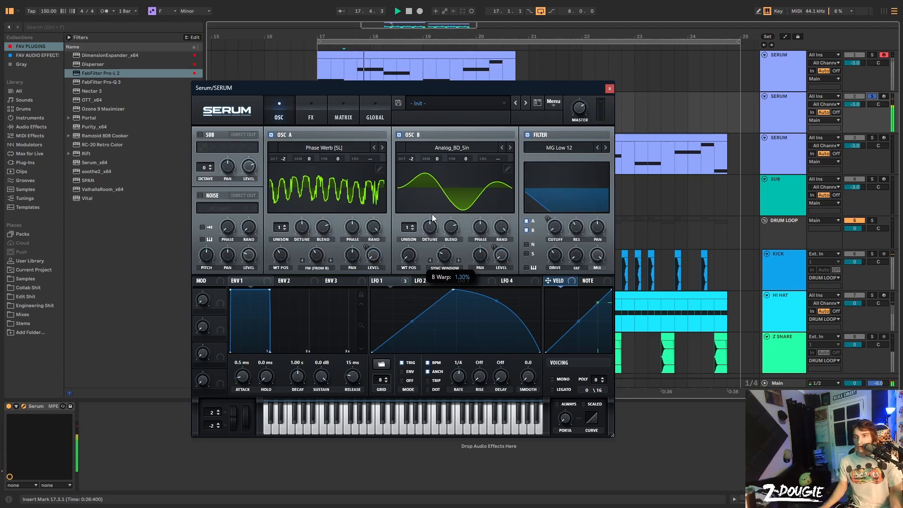
{"action": "key", "text": "space"}
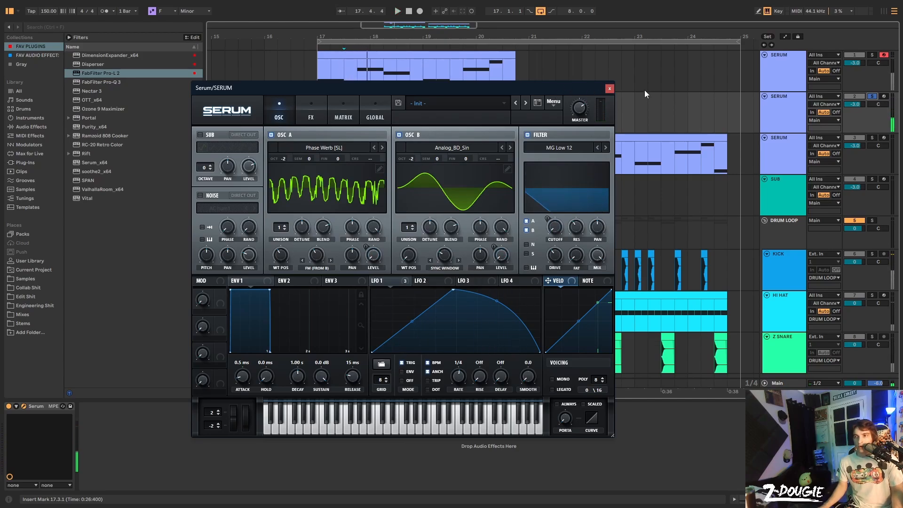
{"action": "left_click", "coordinate": [610, 88]}
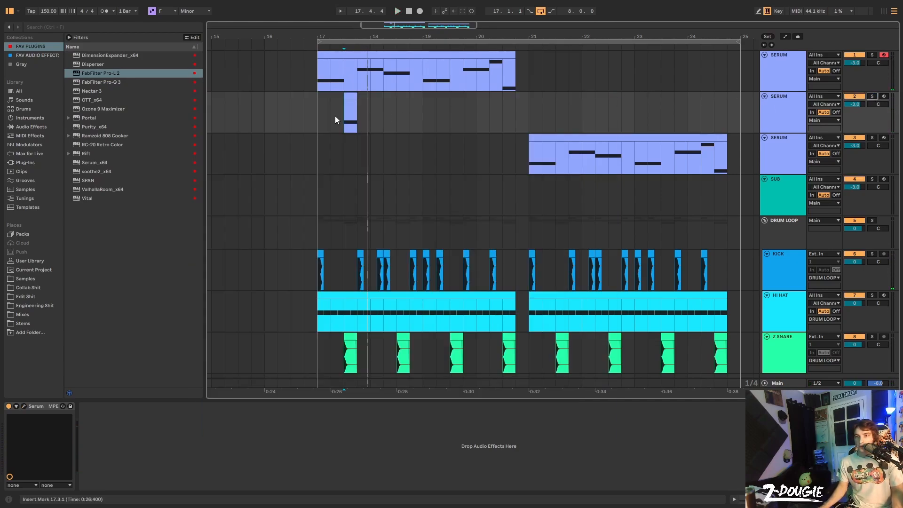
Step: Play the unsoloed loop from 17.1.1, set the insert mark to 17.3.1 and the middle Serum track's volume to -6 dB
{"action": "left_click", "coordinate": [319, 114]}
{"action": "key", "text": "space"}
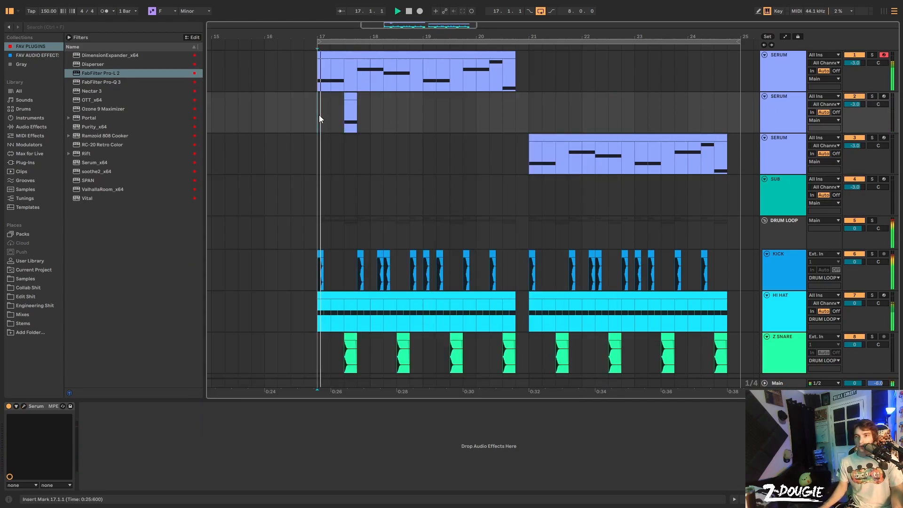
{"action": "left_click", "coordinate": [345, 114]}
{"action": "key", "text": "space"}
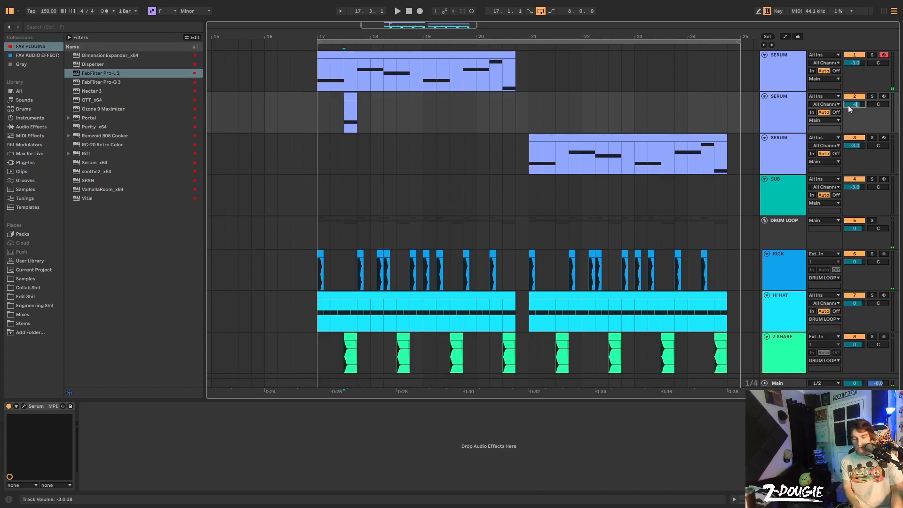
Step: Copy the middle Serum track's one-beat clip to 18.4.1 on the same track
{"action": "left_click_drag", "start_coordinate": [317, 106], "coordinate": [351, 103]}
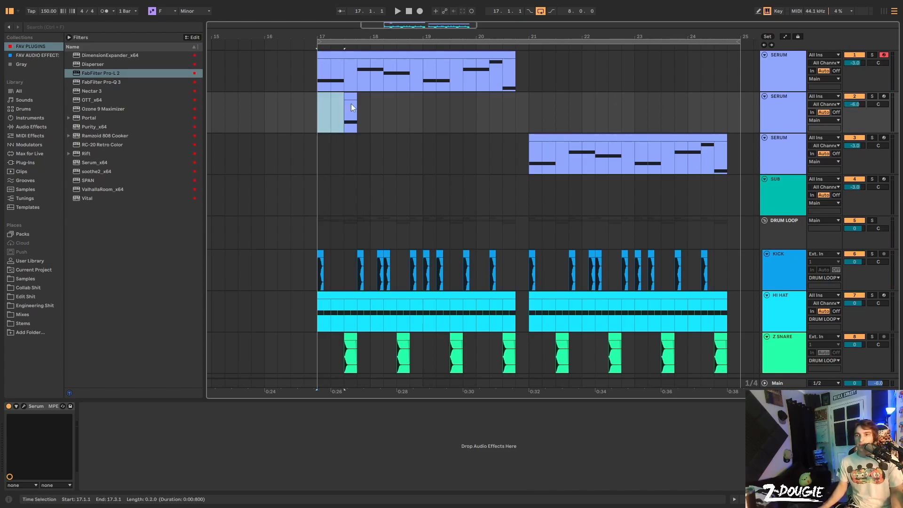
{"action": "left_click", "coordinate": [351, 97]}
{"action": "left_click", "coordinate": [409, 107]}
{"action": "key", "text": "ctrl+v"}
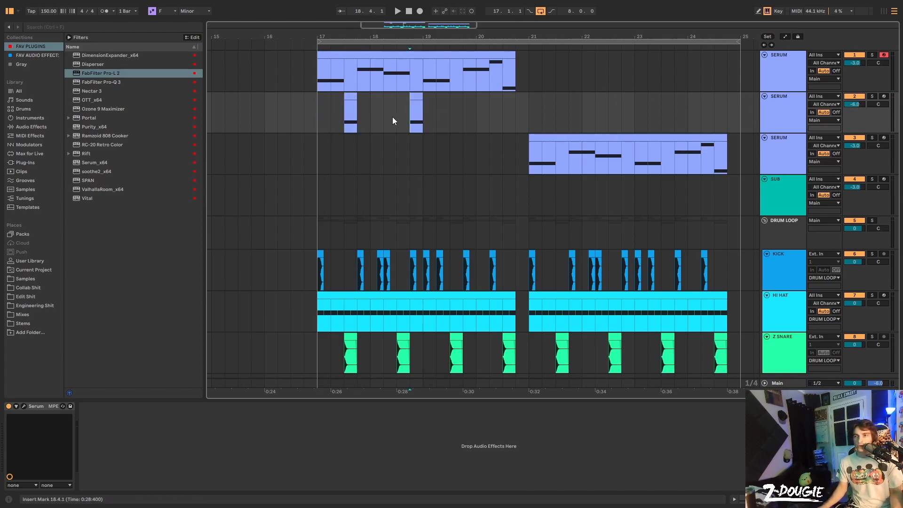
Step: Add Serum's OSC B warp amount (B Warp) as an automatable parameter on the middle Serum track's device, and close the plug-in window
{"action": "left_click", "coordinate": [10, 435]}
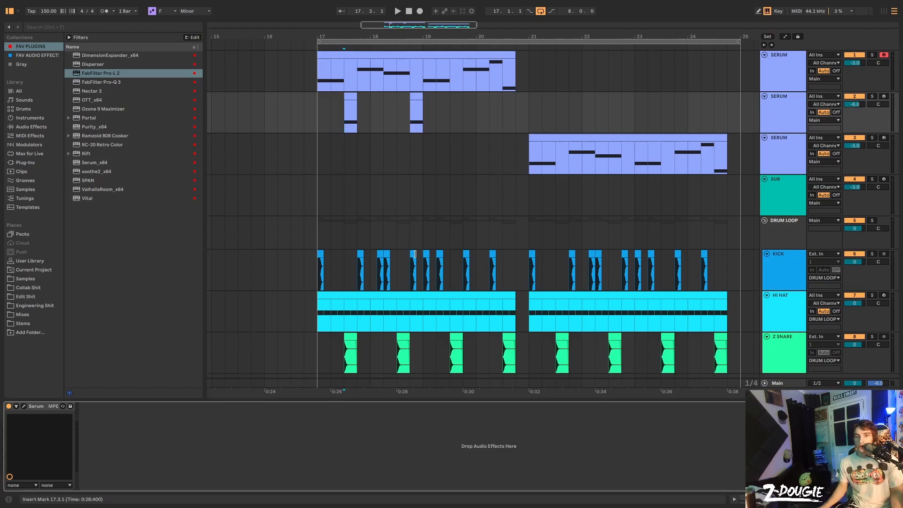
{"action": "left_click", "coordinate": [23, 406]}
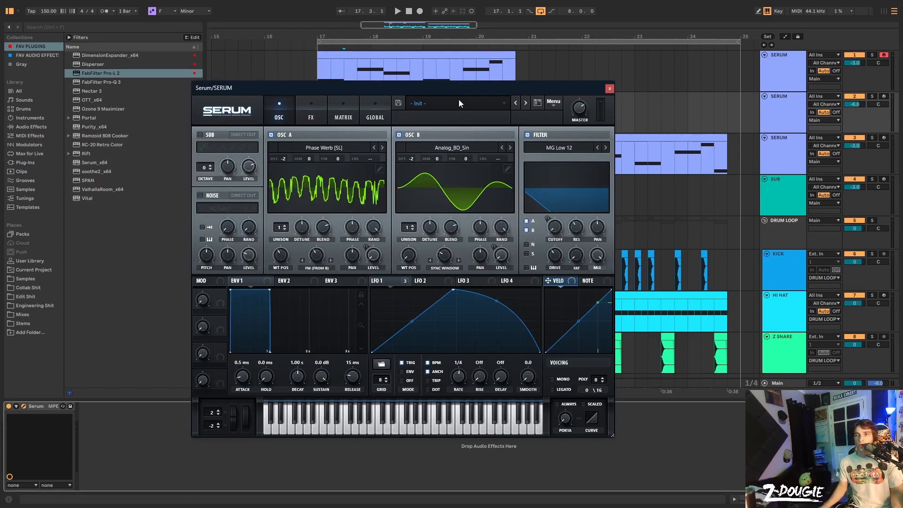
{"action": "left_click_drag", "start_coordinate": [461, 89], "coordinate": [471, 139]}
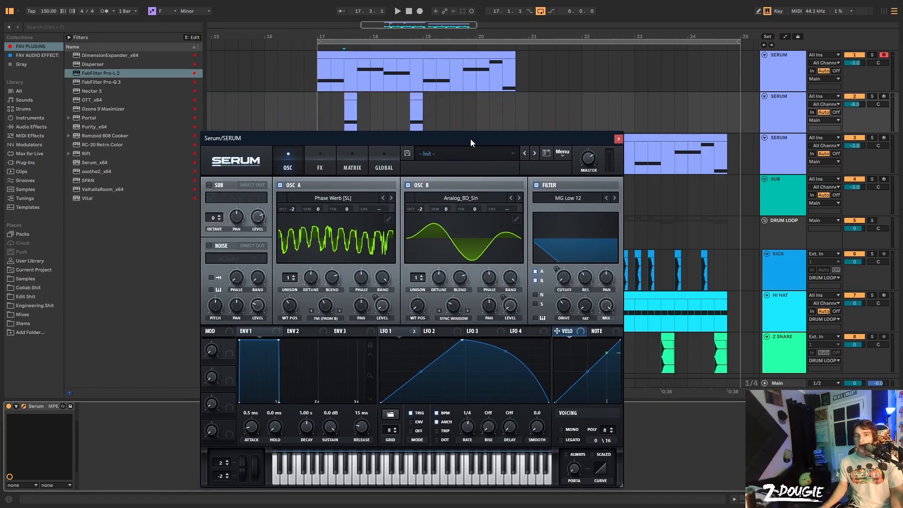
{"action": "left_click", "coordinate": [16, 407]}
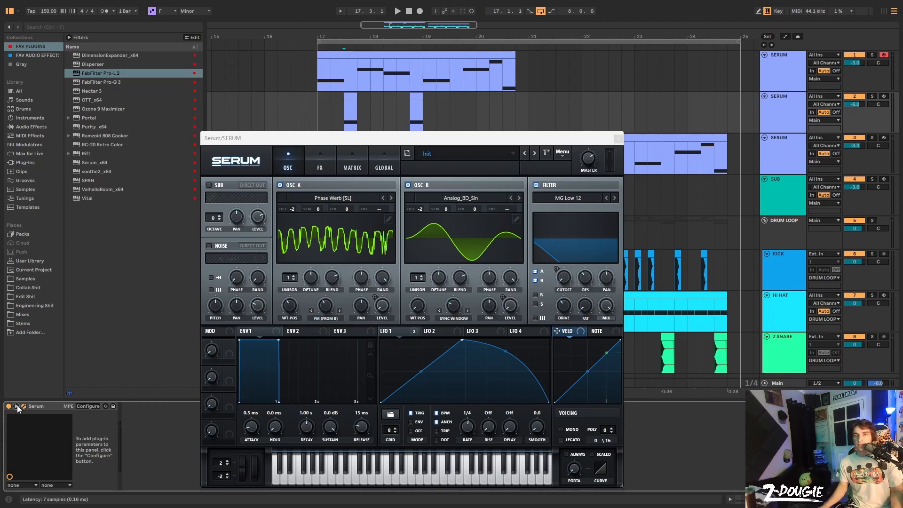
{"action": "left_click", "coordinate": [89, 406]}
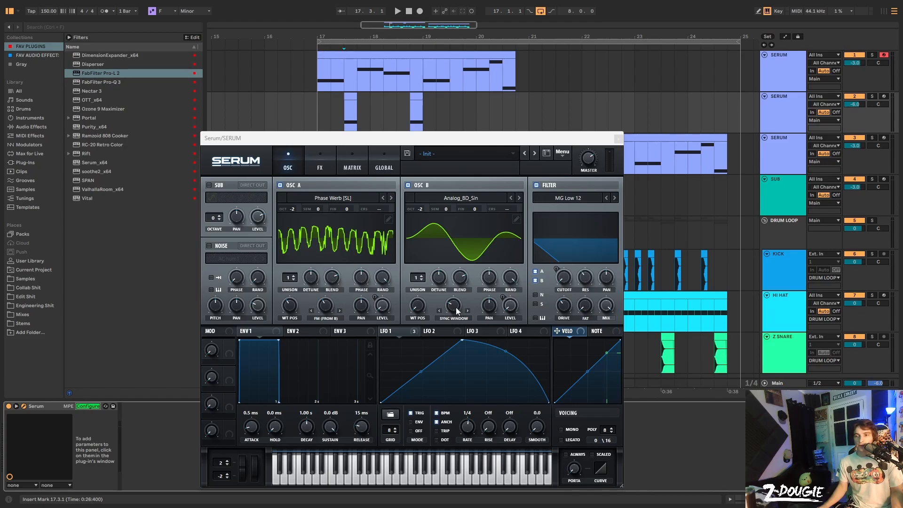
{"action": "left_click", "coordinate": [456, 307]}
{"action": "left_click", "coordinate": [84, 405]}
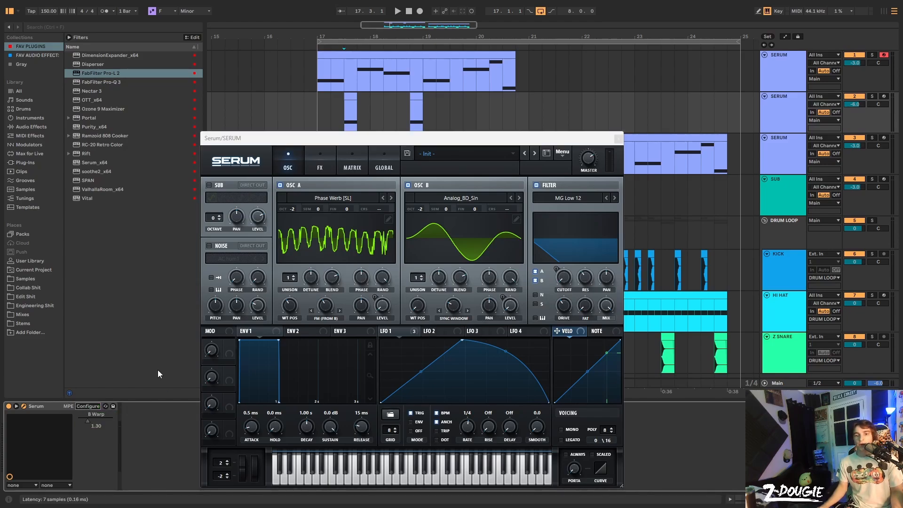
{"action": "left_click", "coordinate": [618, 139]}
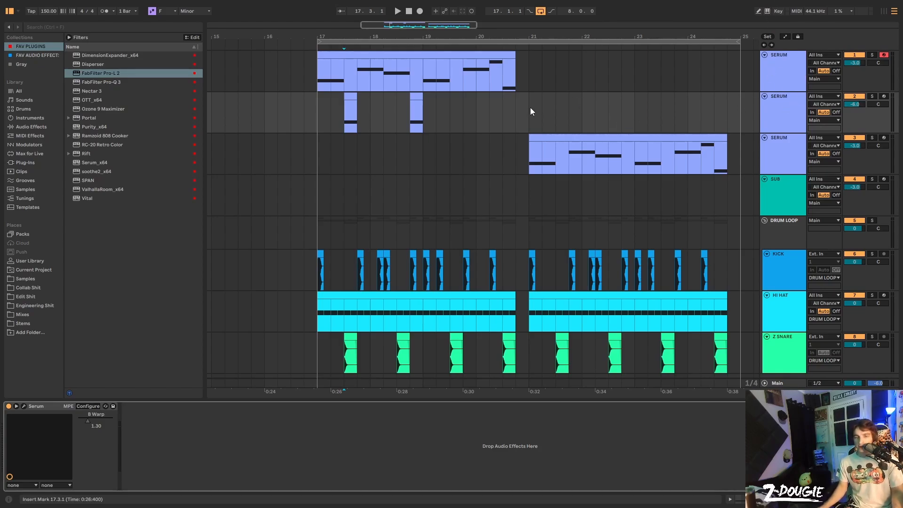
Step: Solo the middle Serum track, raise its B Warp automation to 3.18 across the clip at 18.4.1 and audition the change
{"action": "key", "text": "a"}
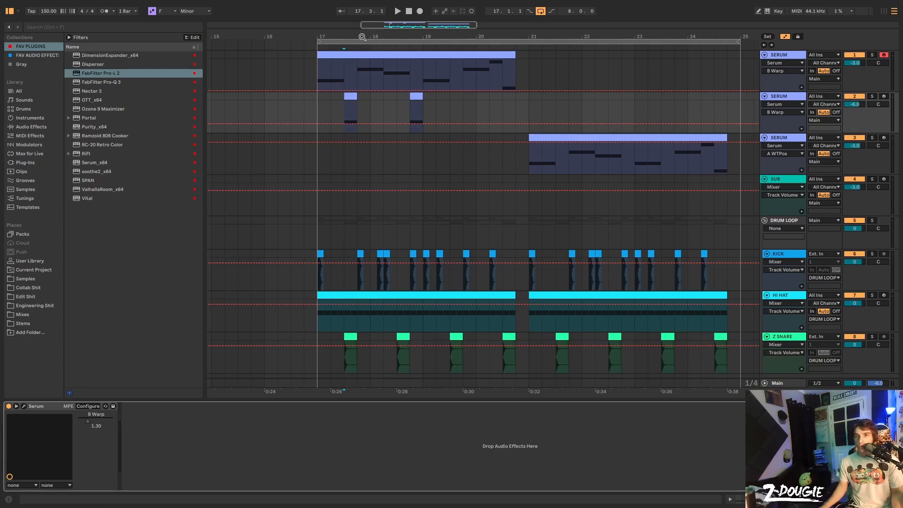
{"action": "key", "text": "plus"}
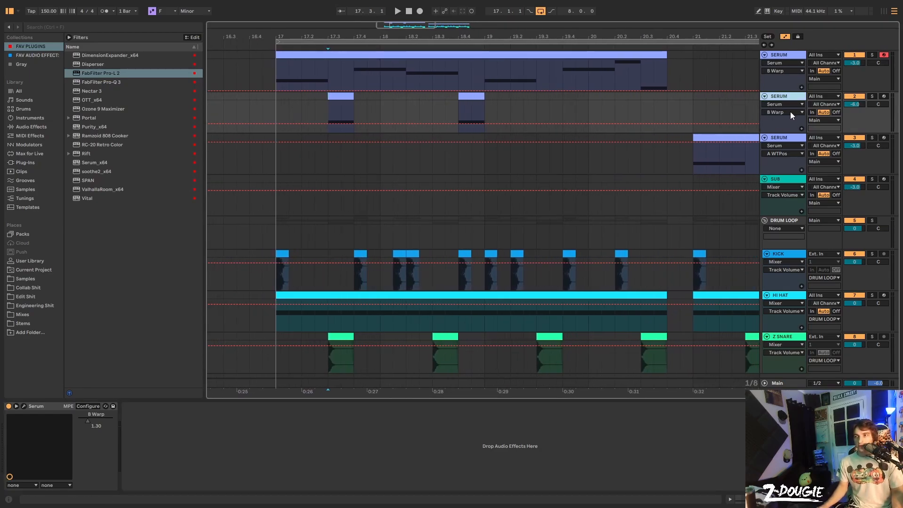
{"action": "left_click", "coordinate": [873, 96]}
{"action": "key", "text": "space"}
{"action": "key", "text": "space"}
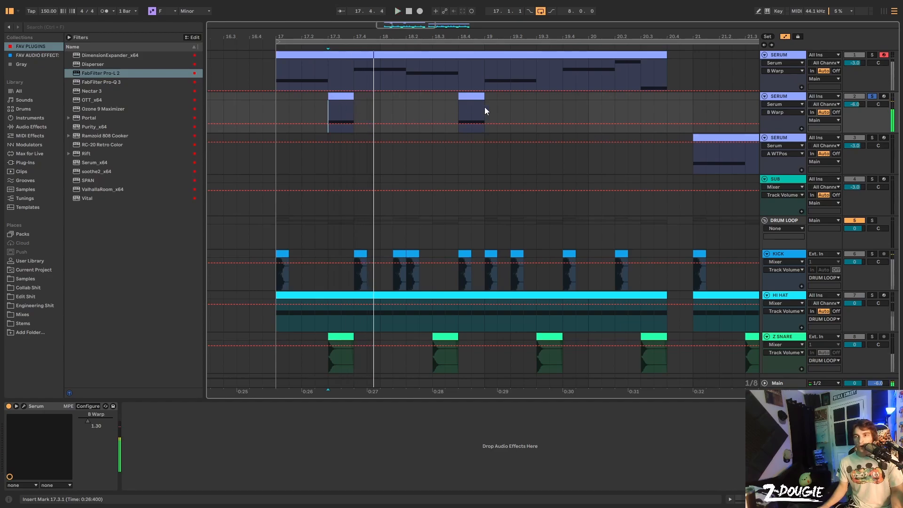
{"action": "mouse_move", "coordinate": [461, 111]}
{"action": "left_mouse_down"}
{"action": "mouse_move", "coordinate": [476, 112]}
{"action": "mouse_move", "coordinate": [461, 110]}
{"action": "mouse_move", "coordinate": [469, 116]}
{"action": "left_mouse_up"}
{"action": "left_click", "coordinate": [475, 120]}
{"action": "key", "text": "space"}
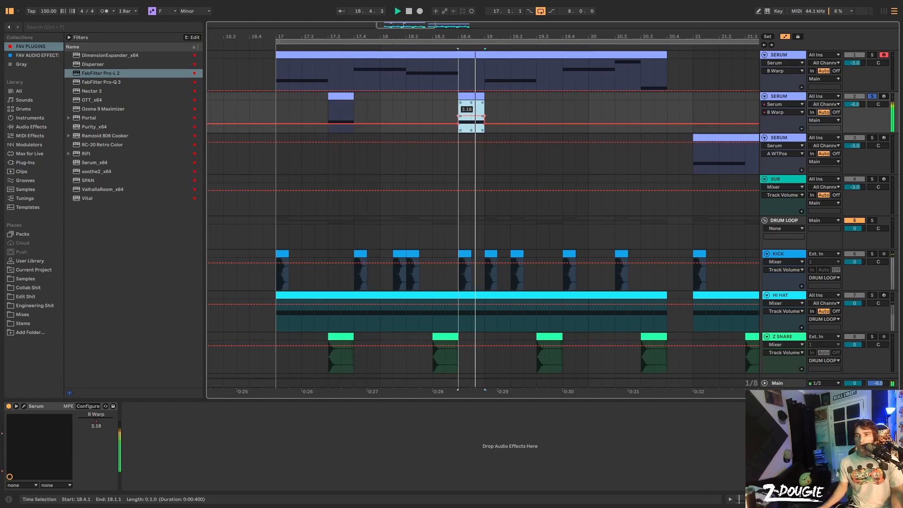
{"action": "key", "text": "space"}
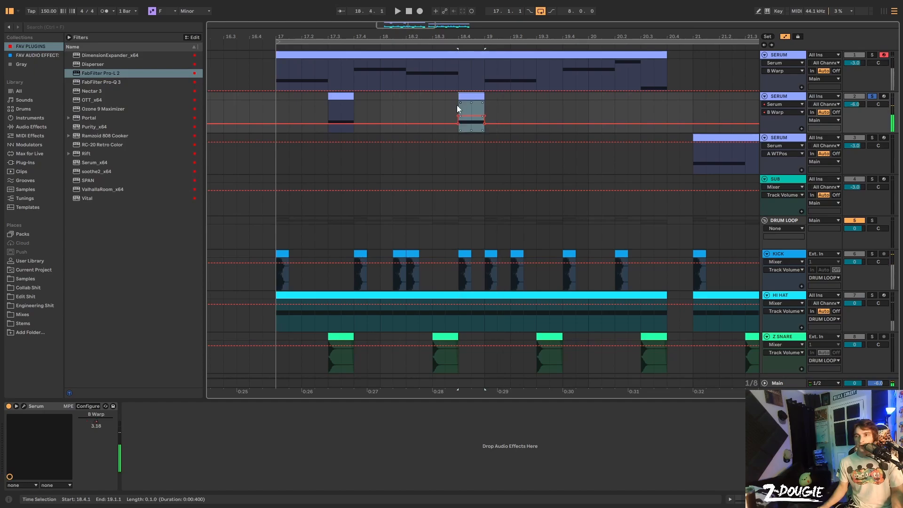
Step: Hide the automation lanes, play the loop from 17.1.1 and unsolo the middle Serum track
{"action": "key", "text": "a"}
{"action": "left_click", "coordinate": [283, 118]}
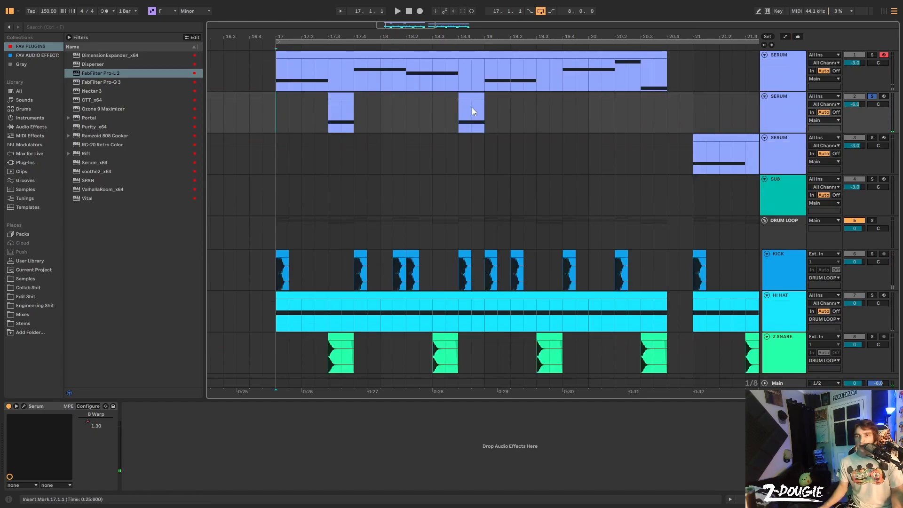
{"action": "key", "text": "space"}
{"action": "left_click", "coordinate": [873, 96]}
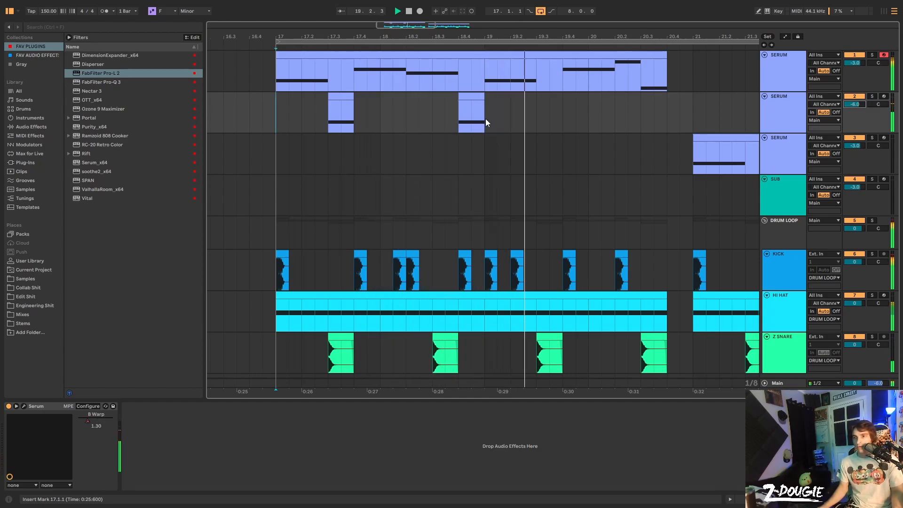
Step: Move the second one-beat clip from 18.4.1 to 19.3.1 and audition it with the full loop
{"action": "mouse_move", "coordinate": [483, 118]}
{"action": "left_mouse_down"}
{"action": "mouse_move", "coordinate": [461, 121]}
{"action": "mouse_move", "coordinate": [521, 106]}
{"action": "mouse_move", "coordinate": [547, 109]}
{"action": "left_mouse_up"}
{"action": "key", "text": "space"}
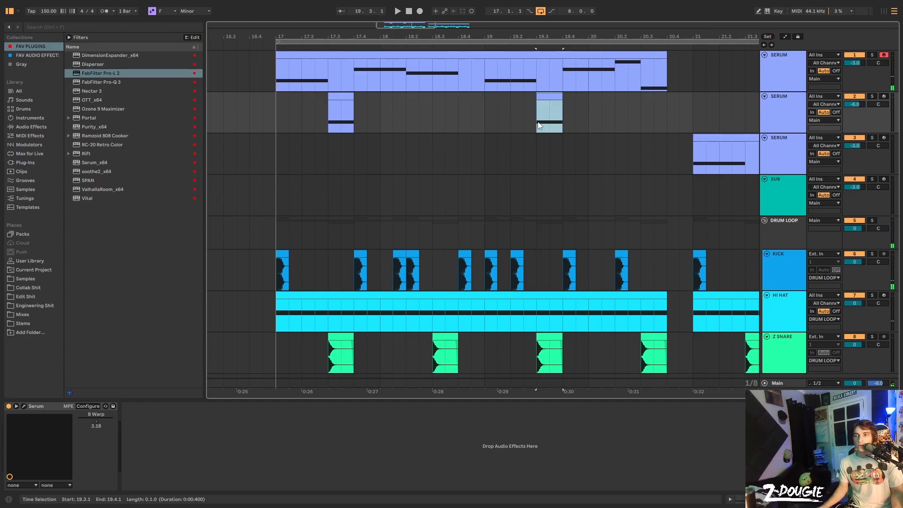
{"action": "key", "text": "space"}
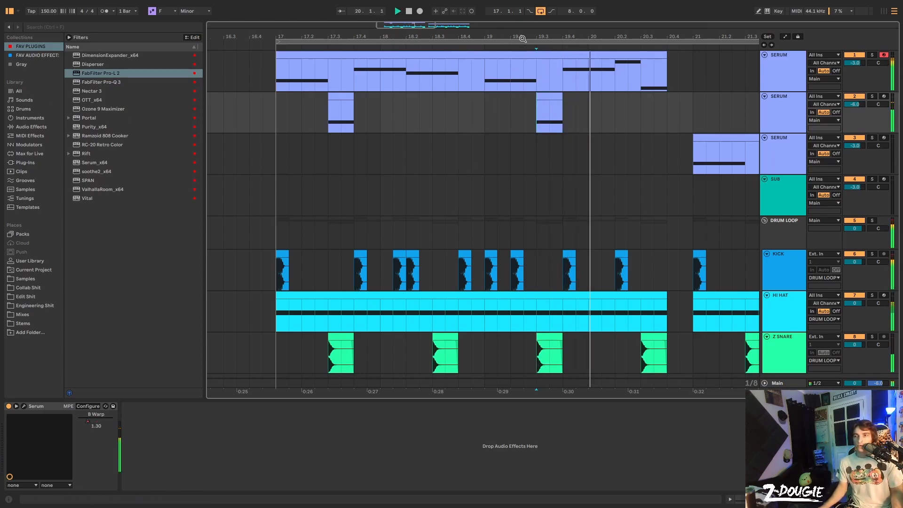
{"action": "left_click_drag", "start_coordinate": [520, 37], "coordinate": [479, 19]}
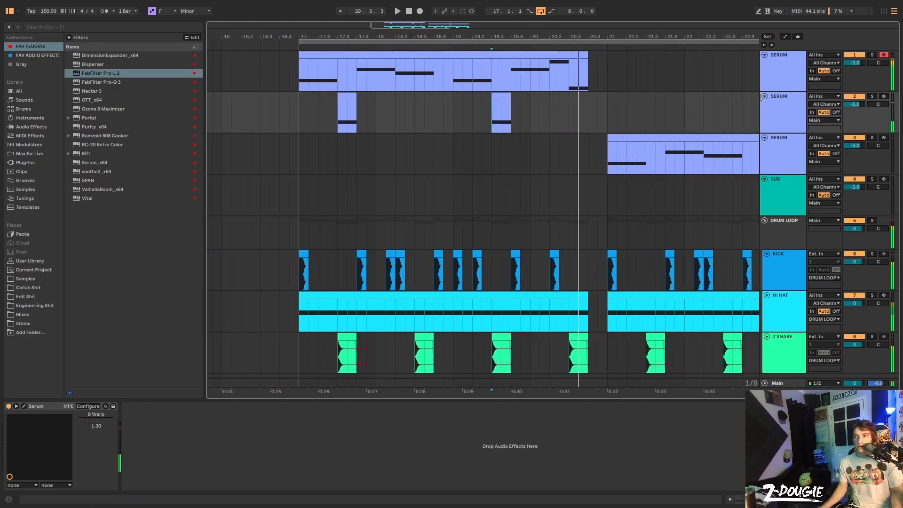
Step: Reshape the middle Serum's LFO 1 with a concave rise before the peak and a straight fall after it
{"action": "left_click", "coordinate": [24, 406]}
{"action": "left_click_drag", "start_coordinate": [422, 376], "coordinate": [422, 394]}
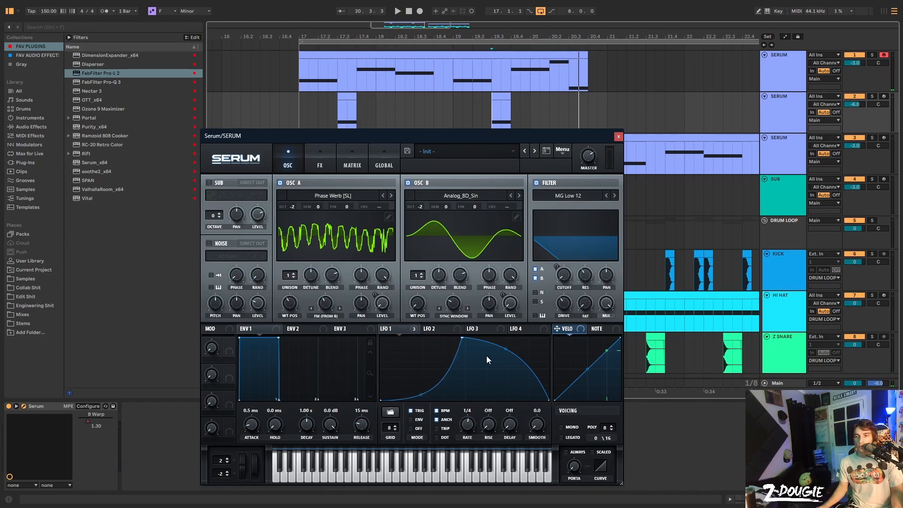
{"action": "left_click_drag", "start_coordinate": [506, 351], "coordinate": [505, 369]}
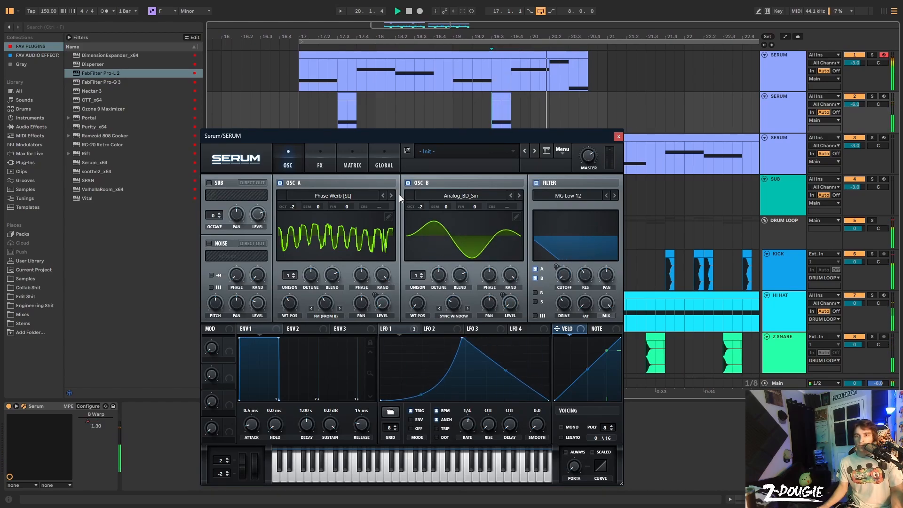
{"action": "left_click_drag", "start_coordinate": [342, 134], "coordinate": [341, 131]}
Step: Move LFO 1's peak to about a quarter of the shape, audition the fills from 17.1.1 and close Serum
{"action": "left_click", "coordinate": [338, 111]}
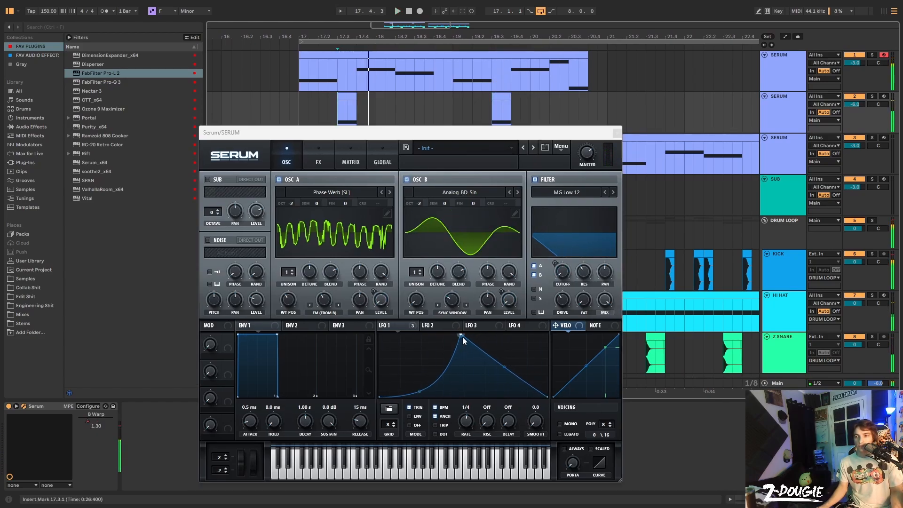
{"action": "left_click_drag", "start_coordinate": [462, 337], "coordinate": [410, 294]}
{"action": "key", "text": "space"}
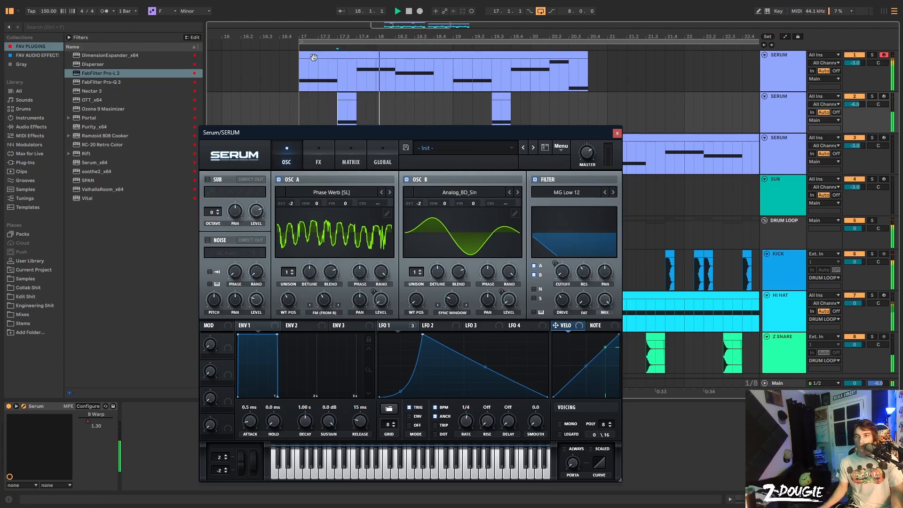
{"action": "left_click", "coordinate": [293, 112]}
{"action": "key", "text": "space"}
{"action": "left_click", "coordinate": [297, 109]}
{"action": "key", "text": "space"}
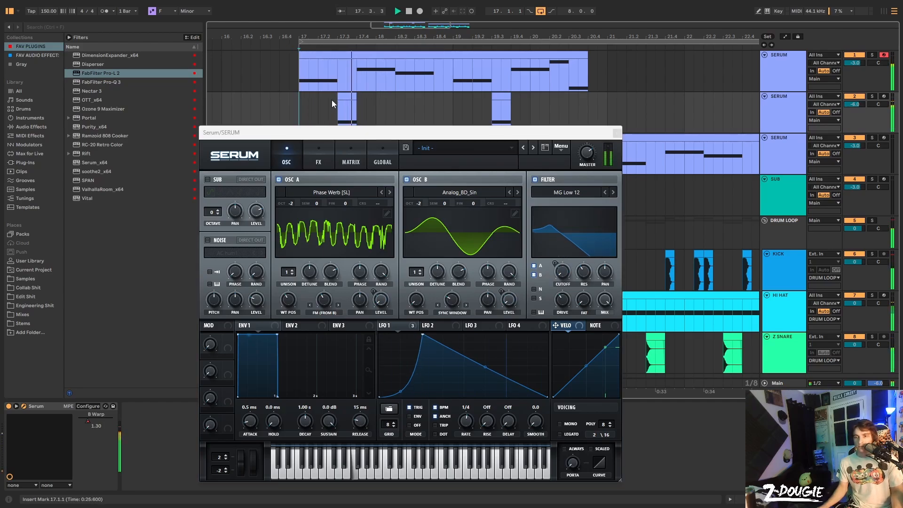
{"action": "left_click", "coordinate": [618, 133]}
{"action": "key", "text": "space"}
{"action": "left_click_drag", "start_coordinate": [554, 38], "coordinate": [507, 29]}
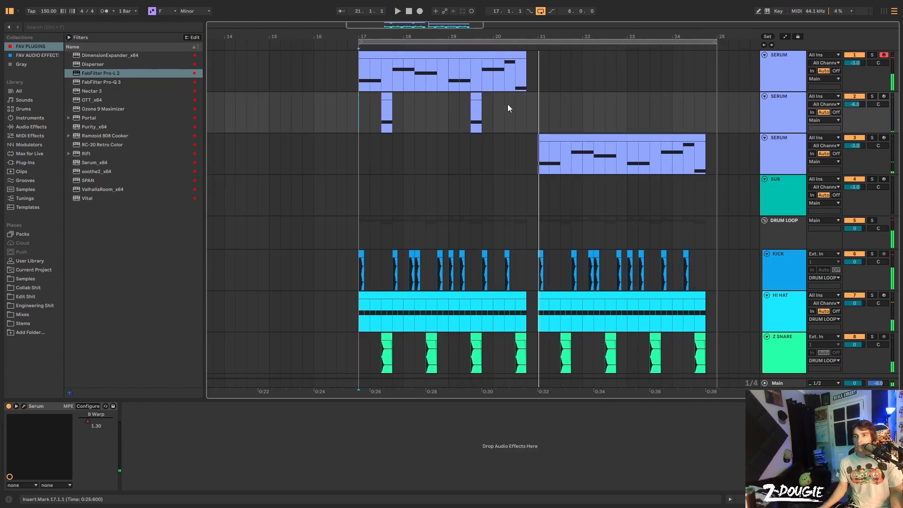
Step: Duplicate the middle Serum track's section from 17.1.1 to 21.1.1 into the following four bars, and duplicate the whole track
{"action": "left_click_drag", "start_coordinate": [538, 115], "coordinate": [346, 121]}
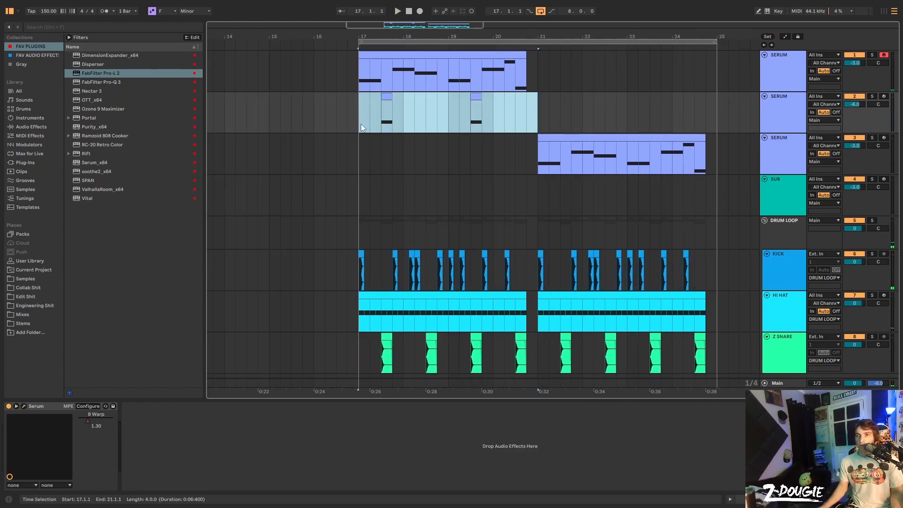
{"action": "key", "text": "ctrl+d"}
{"action": "right_click", "coordinate": [782, 112]}
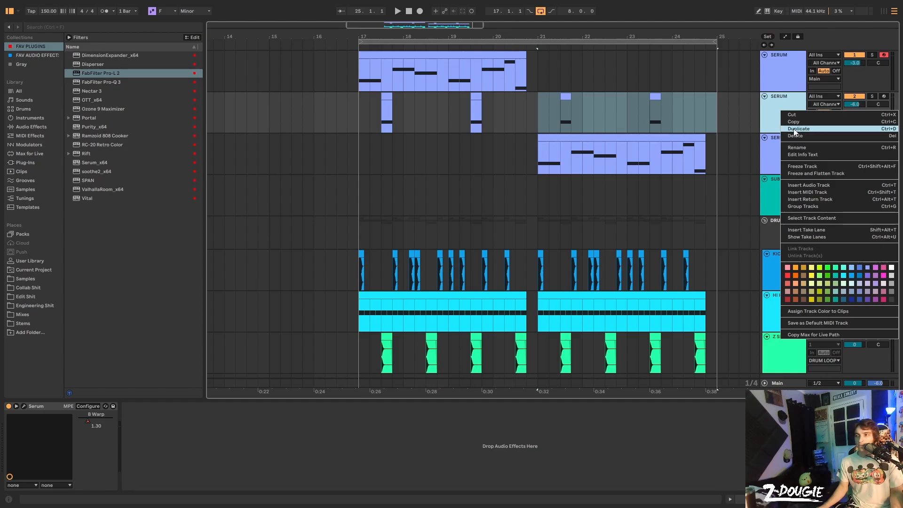
{"action": "left_click", "coordinate": [795, 130]}
Step: Delete the duplicate track's clips before bar 21 and the original fill track's clips after bar 21
{"action": "left_click_drag", "start_coordinate": [508, 154], "coordinate": [308, 168]}
{"action": "key", "text": "Delete"}
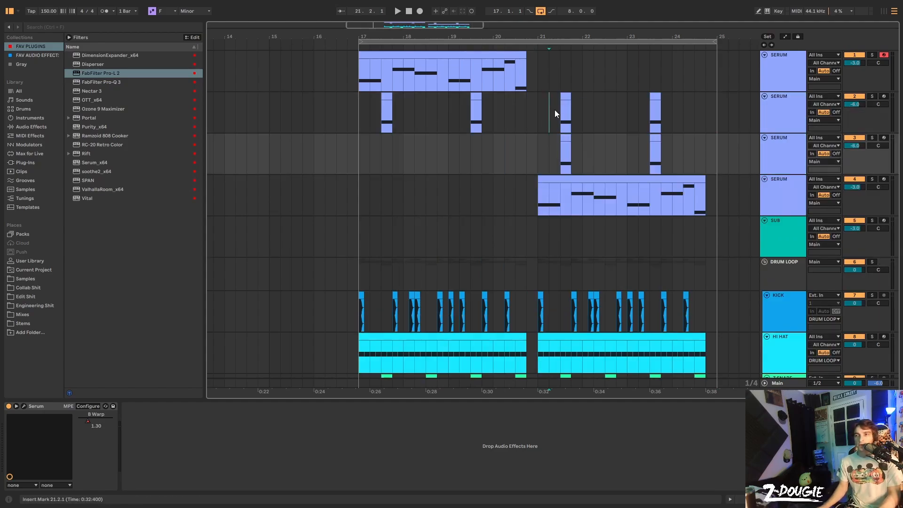
{"action": "left_click_drag", "start_coordinate": [555, 112], "coordinate": [694, 113]}
{"action": "key", "text": "Delete"}
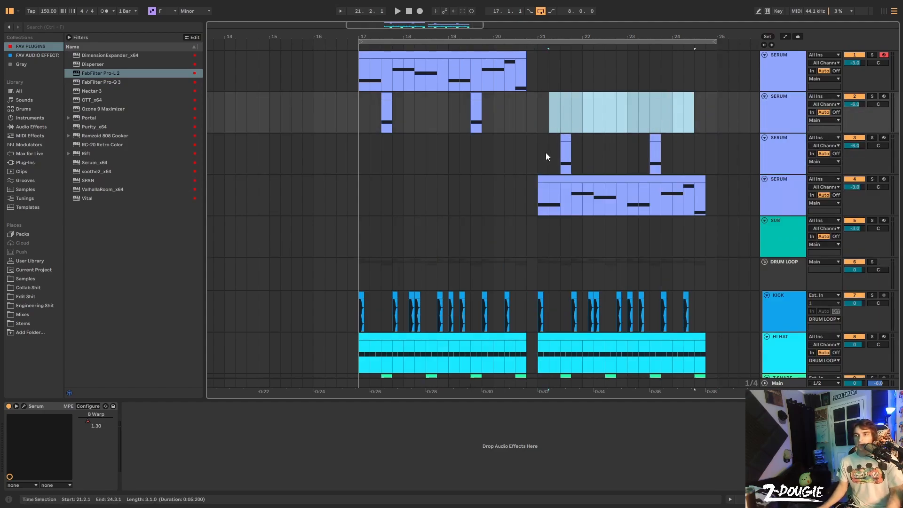
Step: In the duplicate fill track's Serum, raise OSC A's WT POS until the Phase Werb waveform forms a dense, jagged arch
{"action": "left_click", "coordinate": [561, 158]}
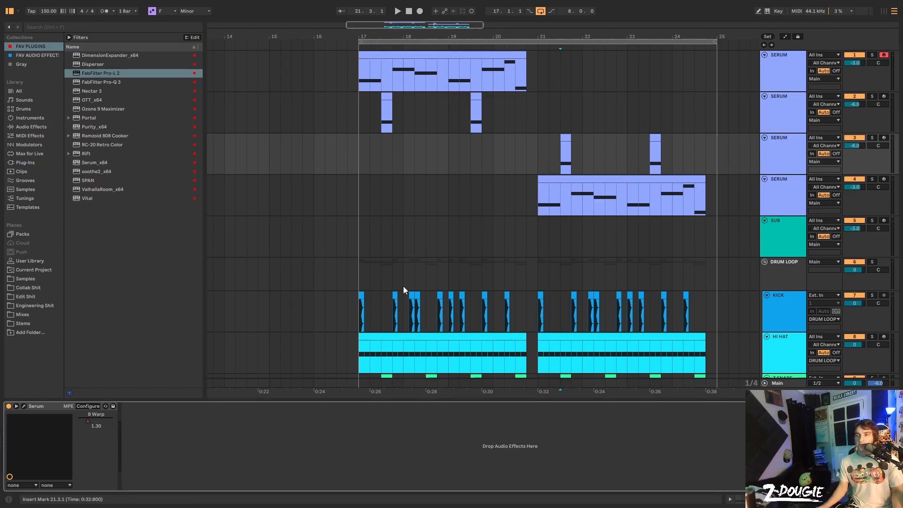
{"action": "left_click", "coordinate": [24, 406]}
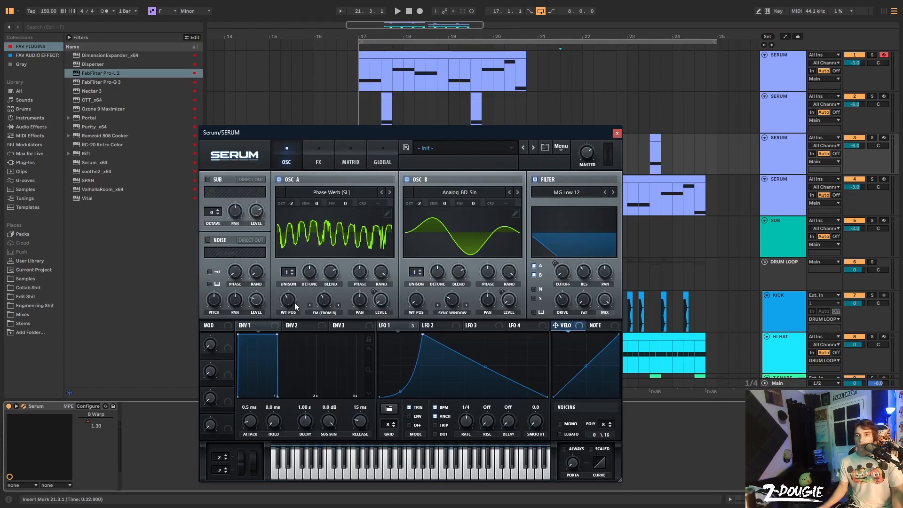
{"action": "left_click_drag", "start_coordinate": [291, 302], "coordinate": [298, 240]}
Step: Solo both fill tracks and compare their sounds by playing the clips at 17.3.1, 21.3.1 and 23.3.1
{"action": "left_click", "coordinate": [873, 137]}
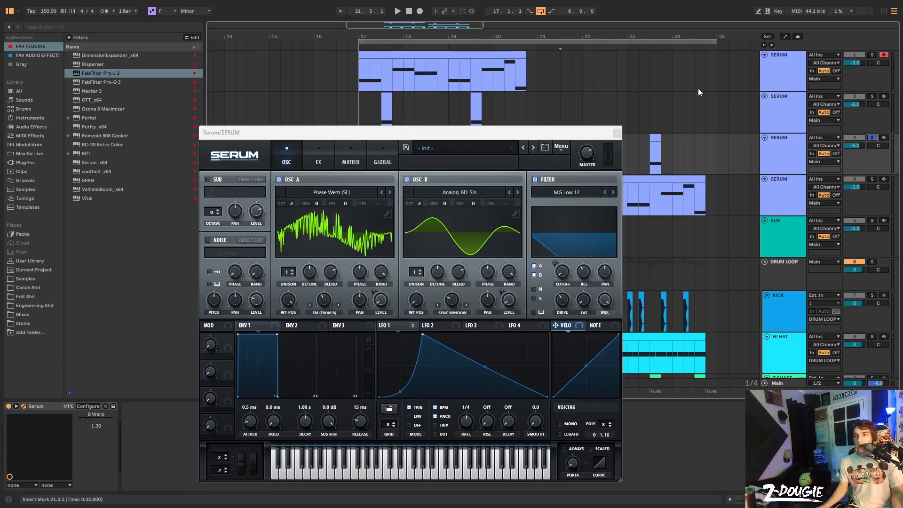
{"action": "left_click", "coordinate": [873, 96], "text": "ctrl"}
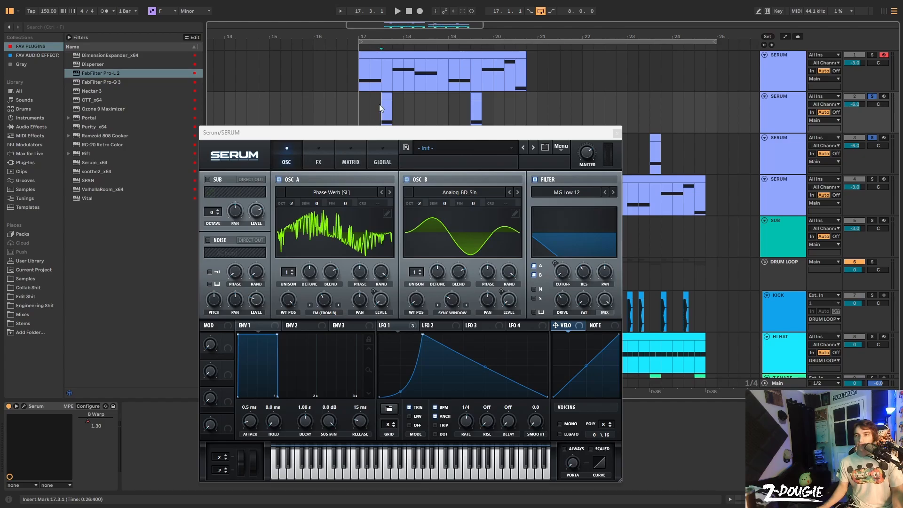
{"action": "key", "text": "space"}
{"action": "left_click", "coordinate": [473, 111]}
{"action": "left_click_drag", "start_coordinate": [474, 136], "coordinate": [398, 137]}
{"action": "left_click", "coordinate": [565, 165]}
{"action": "key", "text": "space"}
{"action": "key", "text": "space"}
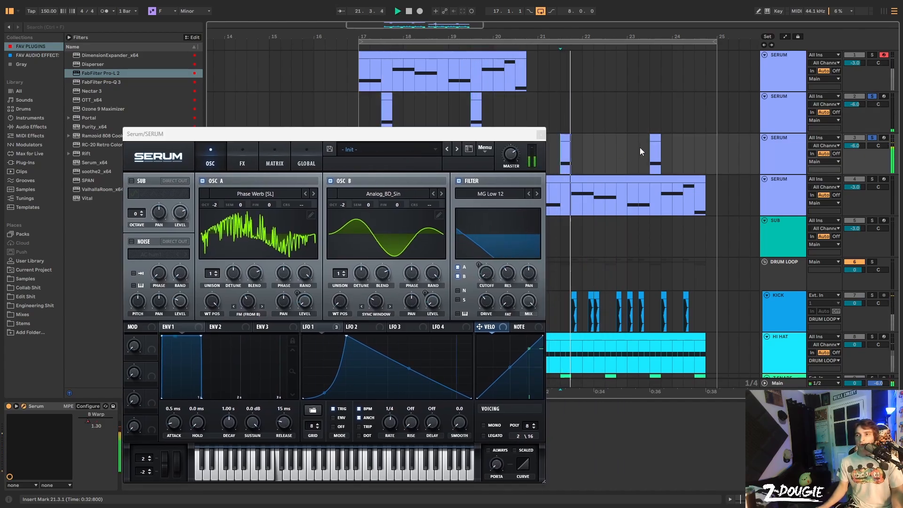
{"action": "key", "text": "space"}
{"action": "left_click", "coordinate": [654, 157]}
{"action": "key", "text": "space"}
{"action": "key", "text": "space"}
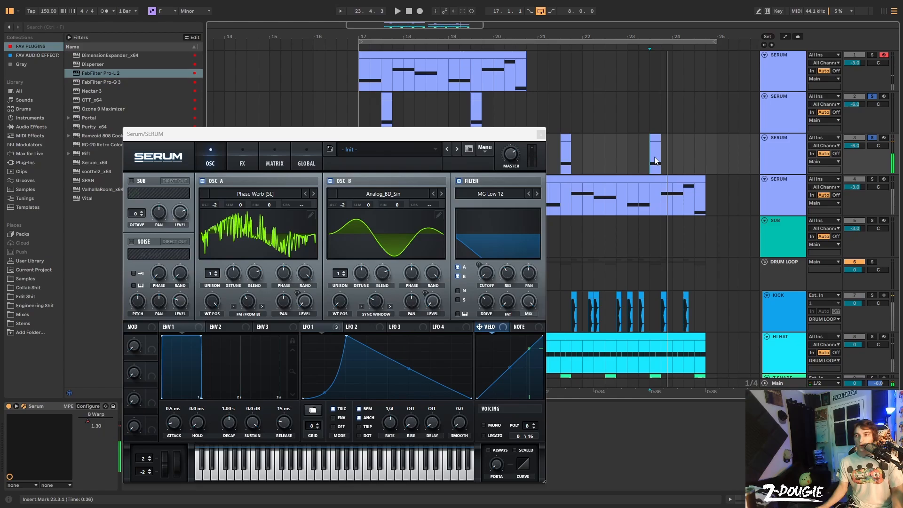
Step: Close Serum and set the insert mark to 17.1.1 on the first fill track
{"action": "left_click", "coordinate": [571, 161]}
{"action": "left_click", "coordinate": [539, 134]}
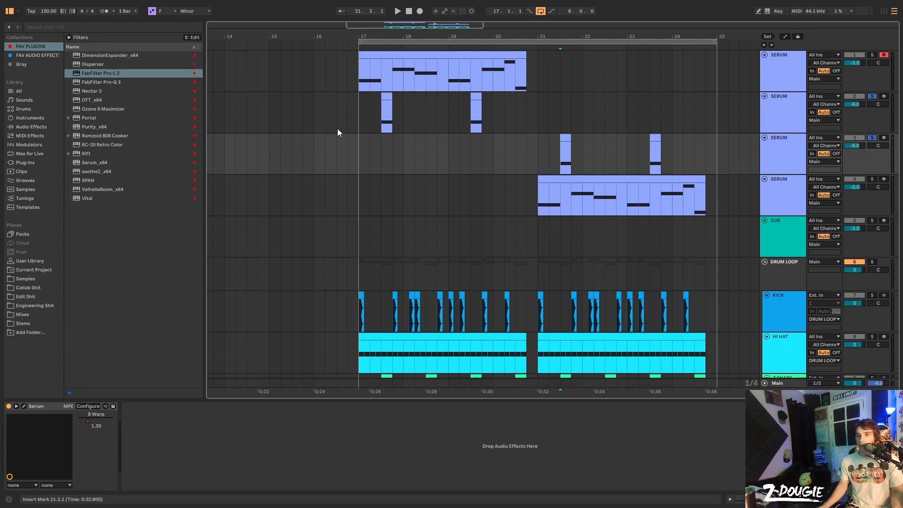
{"action": "left_click", "coordinate": [359, 117]}
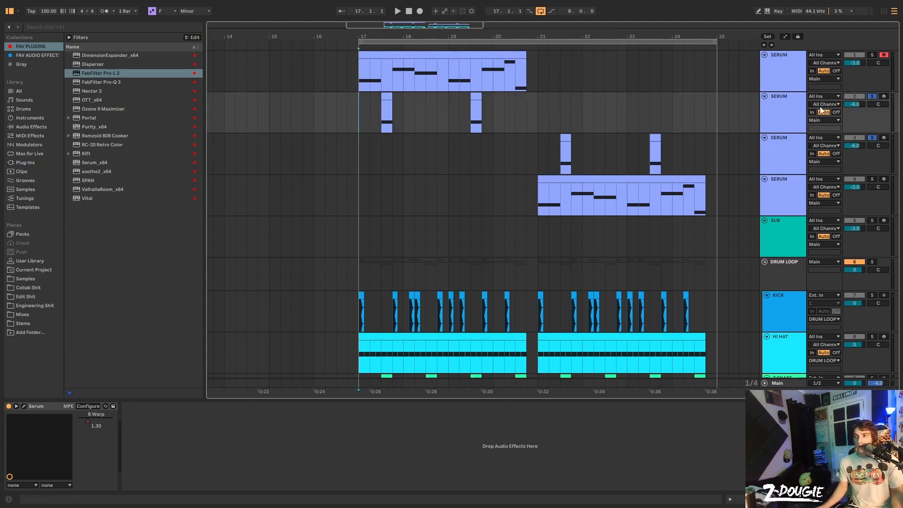
Step: Unsolo the two fill tracks and group the four Serum tracks together
{"action": "left_click", "coordinate": [872, 97]}
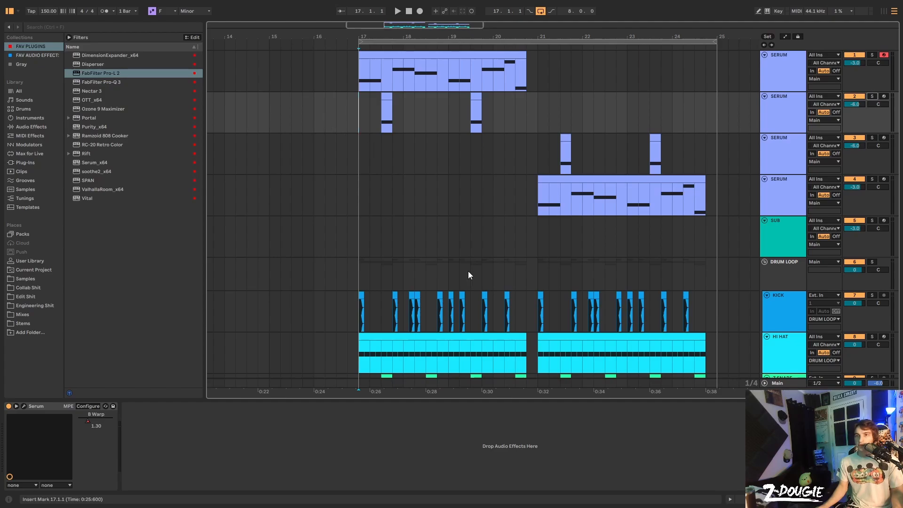
{"action": "left_click", "coordinate": [780, 84]}
{"action": "left_click", "coordinate": [779, 207], "text": "shift"}
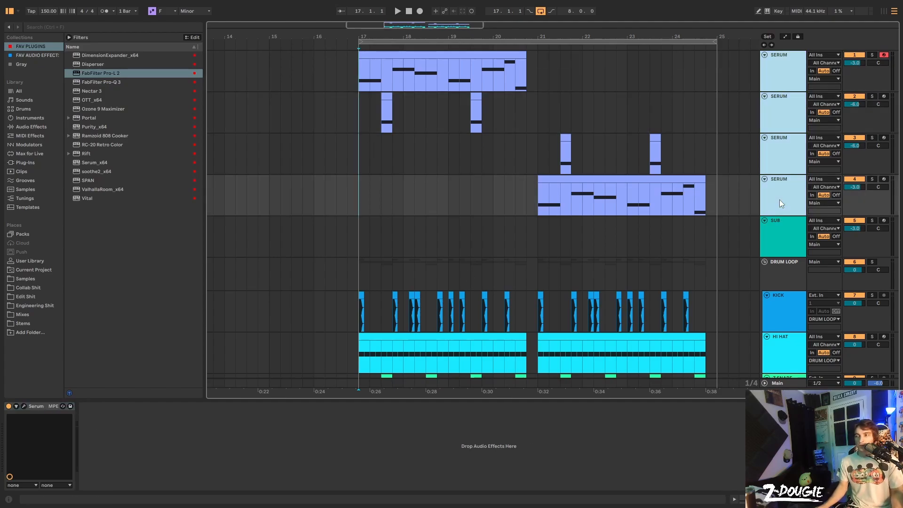
{"action": "key", "text": "ctrl+g"}
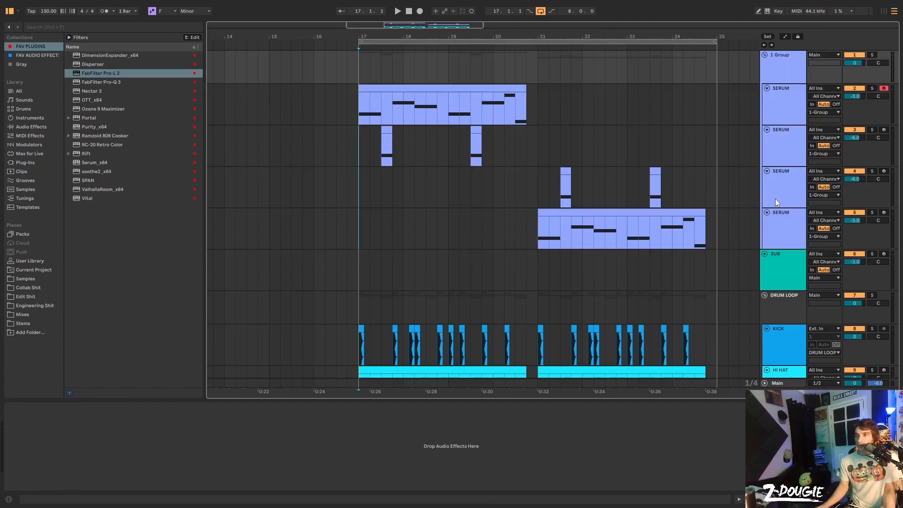
Step: Copy the first Serum bass clip onto the SUB track at 17.1.1
{"action": "left_click", "coordinate": [450, 98]}
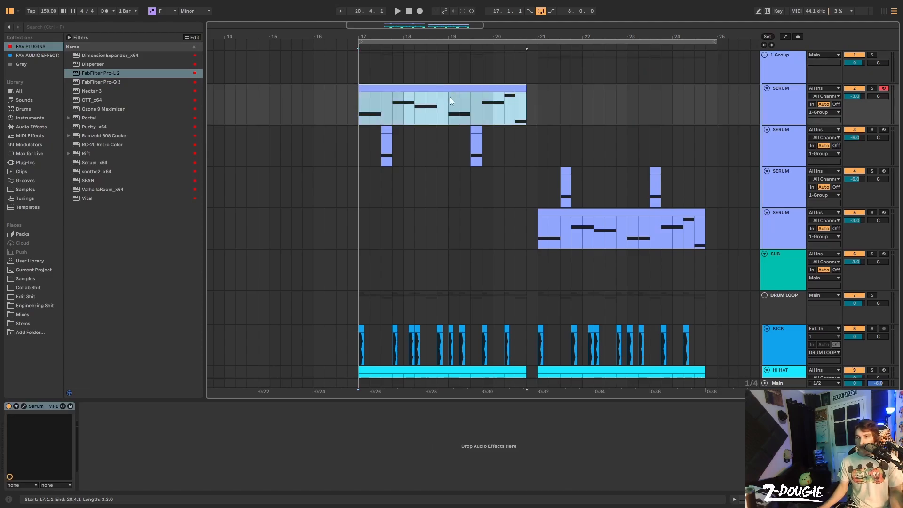
{"action": "left_click", "coordinate": [774, 278]}
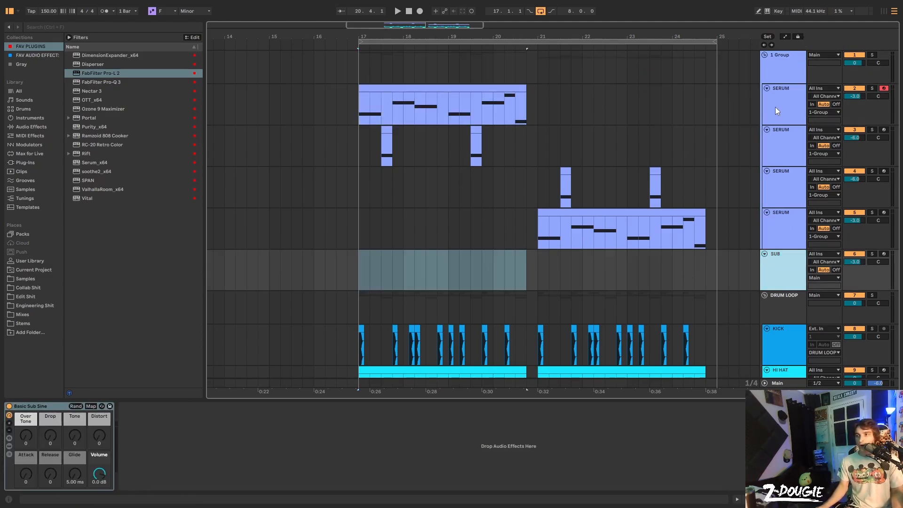
{"action": "left_click", "coordinate": [775, 72]}
{"action": "left_click", "coordinate": [429, 108]}
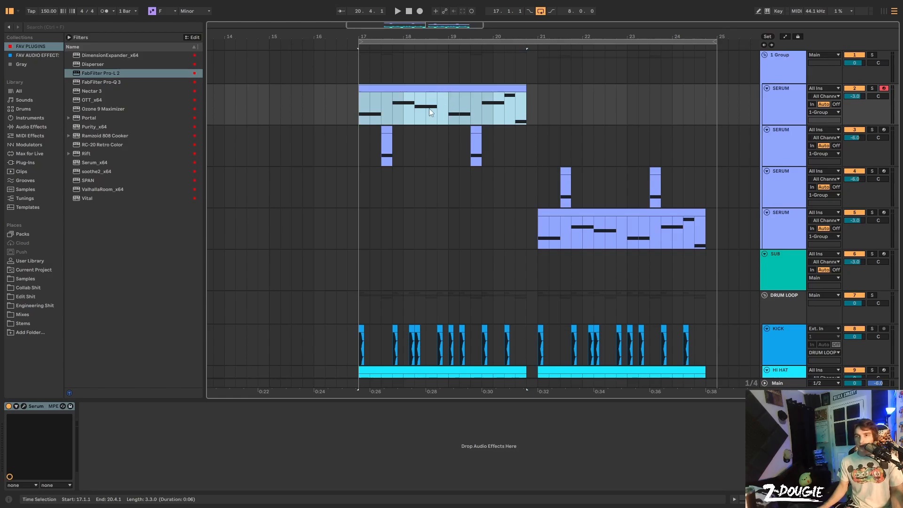
{"action": "left_click", "coordinate": [359, 276]}
{"action": "key", "text": "ctrl+v"}
Step: Copy the second-half Serum bass clip onto the SUB track at 21.1.1
{"action": "left_click", "coordinate": [563, 221]}
{"action": "key", "text": "ctrl+c"}
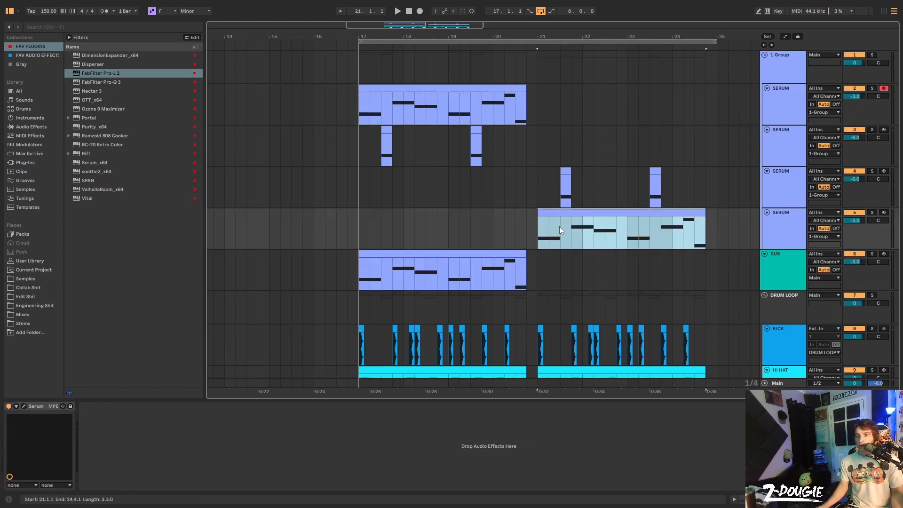
{"action": "left_click", "coordinate": [539, 267]}
{"action": "key", "text": "ctrl+v"}
{"action": "left_click", "coordinate": [541, 271]}
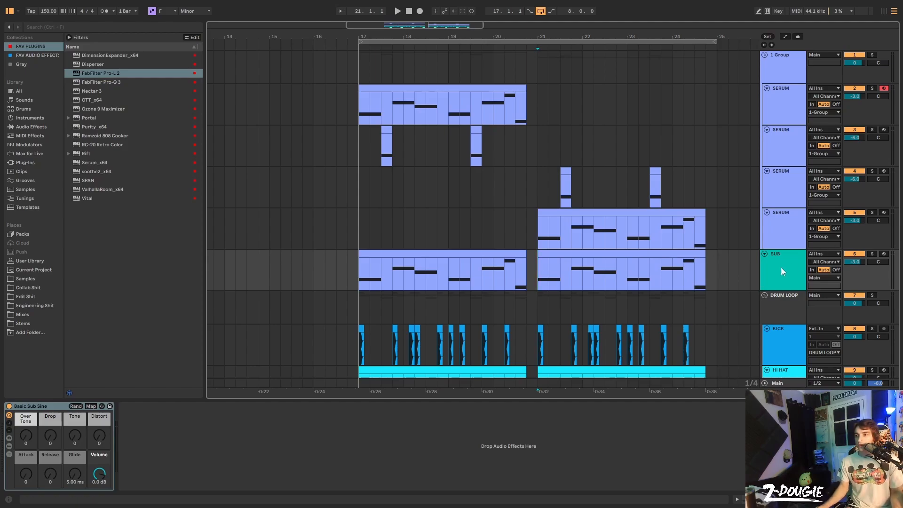
Step: Solo the SUB track and assign its track color to both of its clips
{"action": "left_click", "coordinate": [873, 254]}
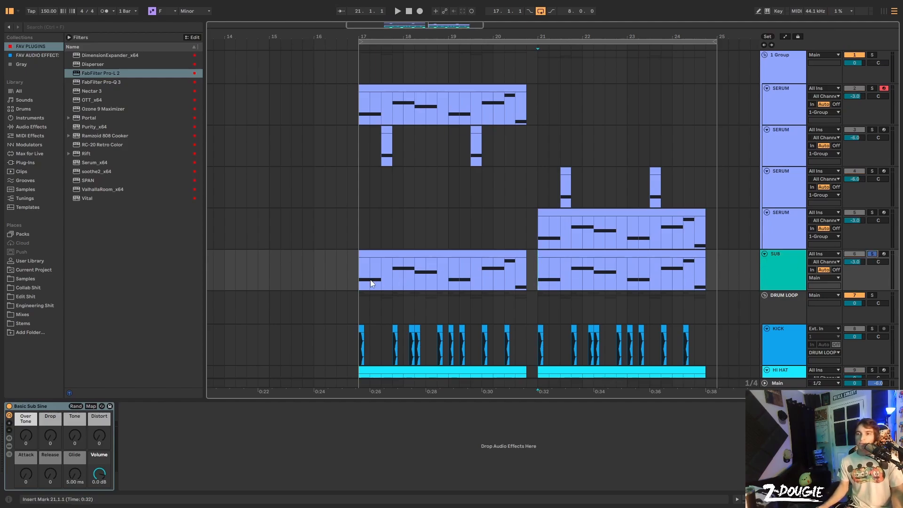
{"action": "left_click", "coordinate": [360, 273]}
{"action": "right_click", "coordinate": [783, 272]}
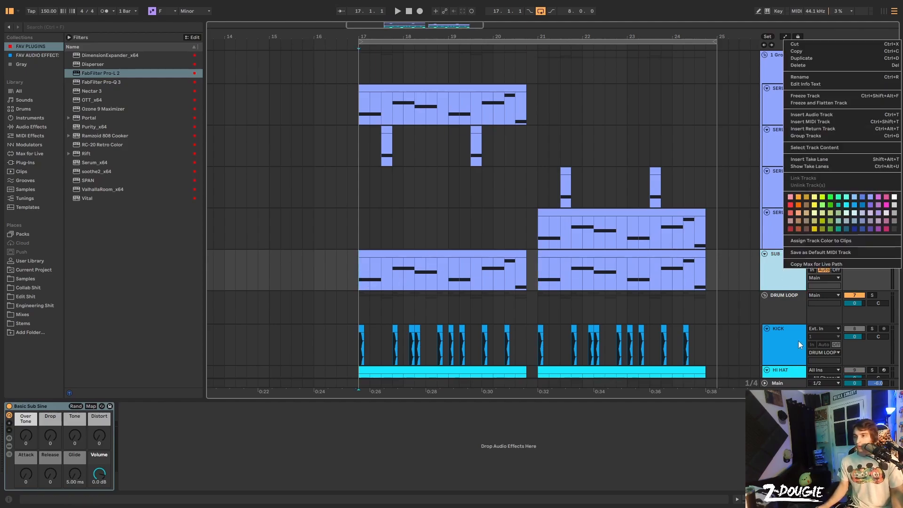
{"action": "left_click", "coordinate": [828, 241]}
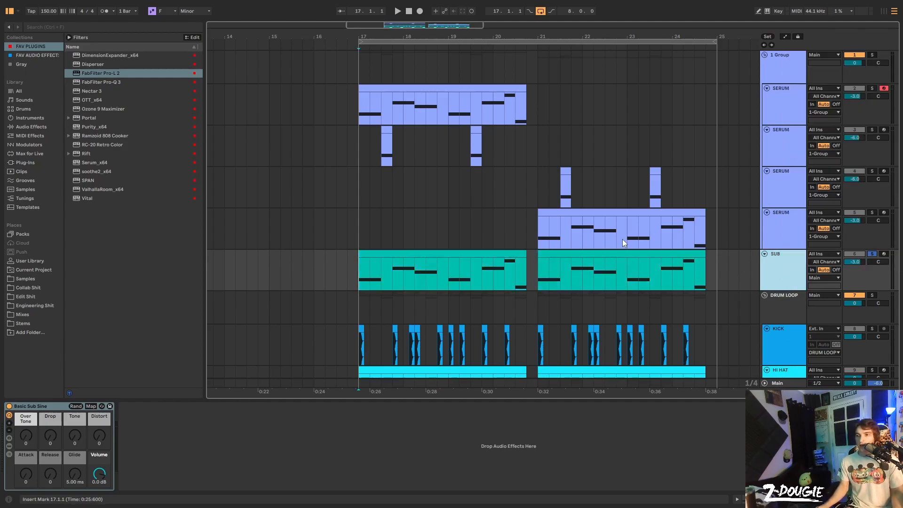
{"action": "left_click", "coordinate": [786, 266]}
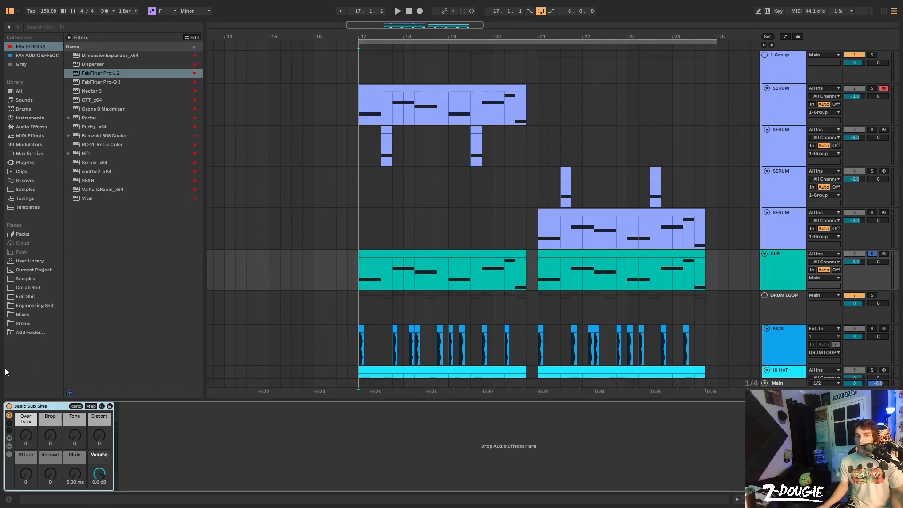
Step: Transpose all notes in the first SUB clip down two octaves and return to the arrangement
{"action": "left_click", "coordinate": [380, 252]}
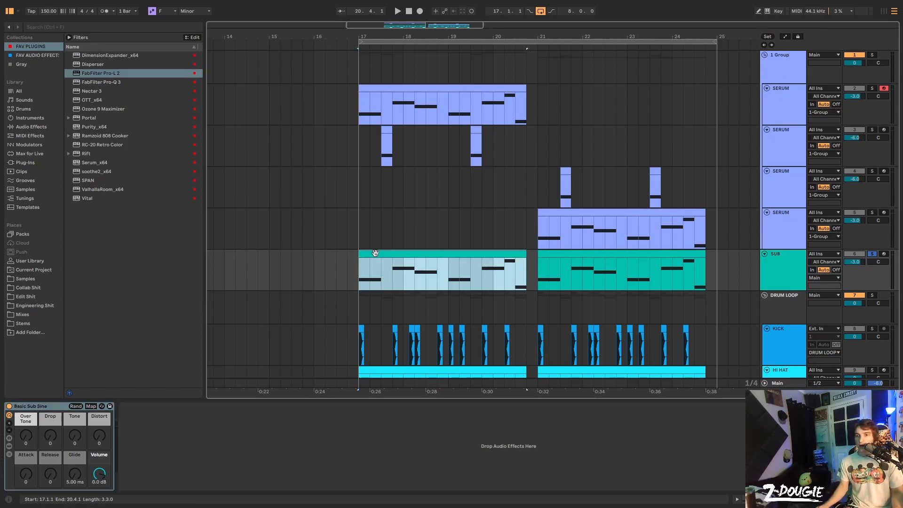
{"action": "double_click", "coordinate": [375, 253]}
{"action": "left_click_drag", "start_coordinate": [237, 316], "coordinate": [881, 77]}
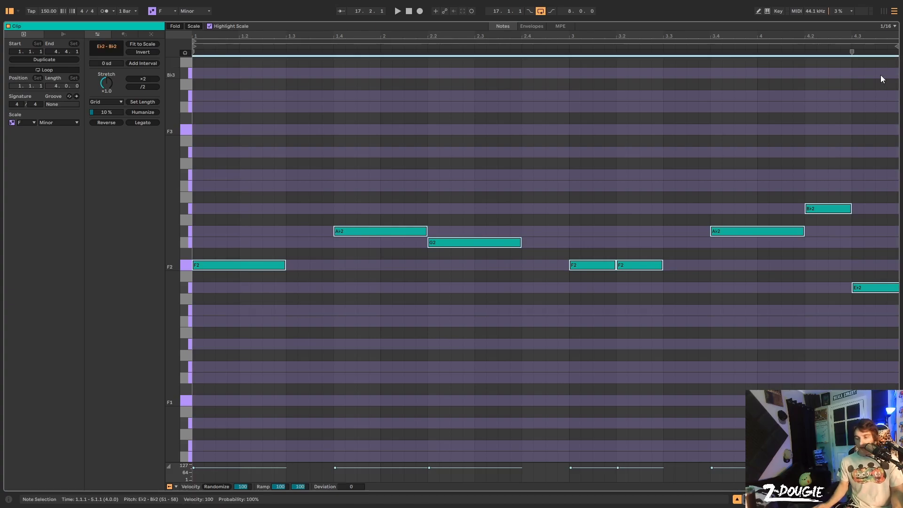
{"action": "key", "text": "shift+Down"}
{"action": "key", "text": "shift+Down"}
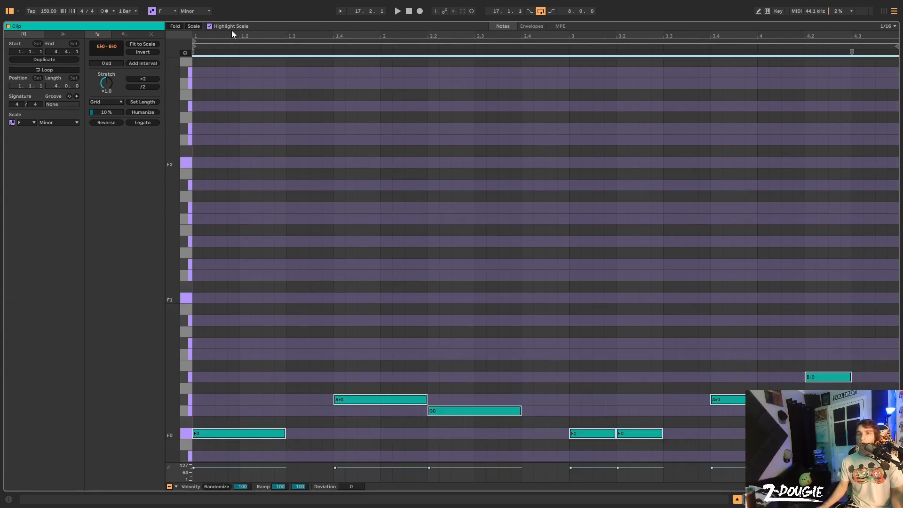
{"action": "key", "text": "ctrl+alt+l"}
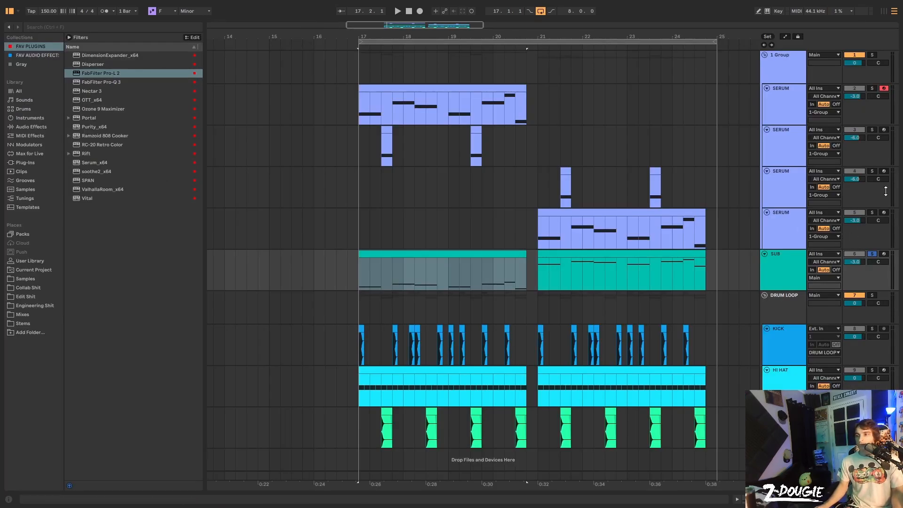
Step: Play the soloed SUB track from 17.1.1 to check the transposed notes
{"action": "key", "text": "space"}
{"action": "left_click", "coordinate": [358, 272]}
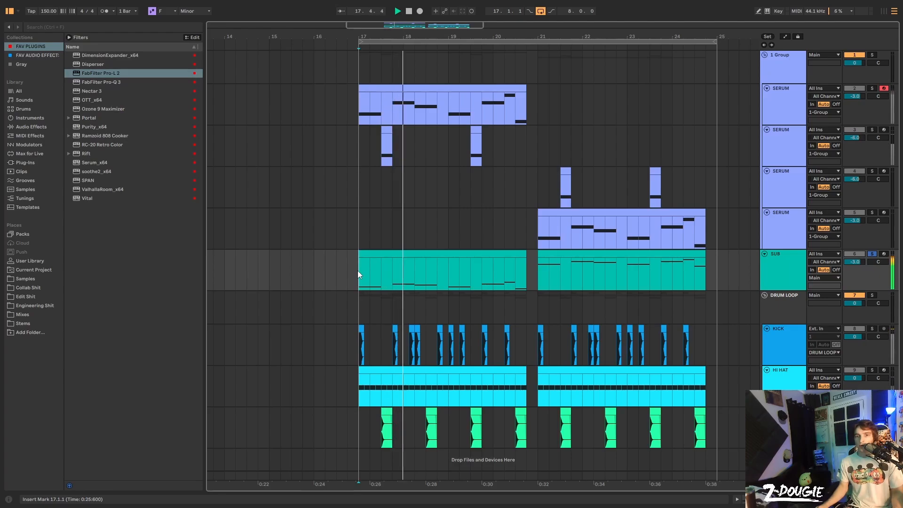
{"action": "key", "text": "space"}
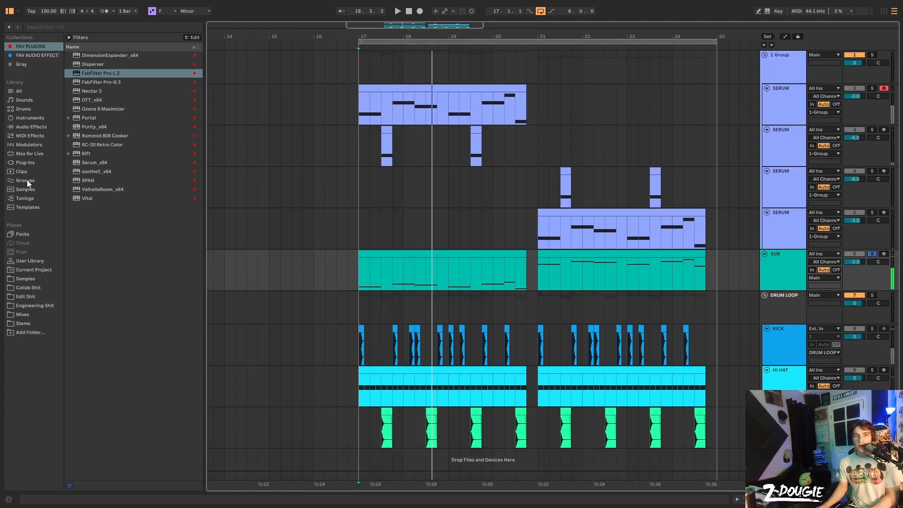
Step: Add a Saturator to the SUB track and set its curve type to Soft Sine
{"action": "left_click", "coordinate": [40, 56]}
{"action": "left_click", "coordinate": [96, 127]}
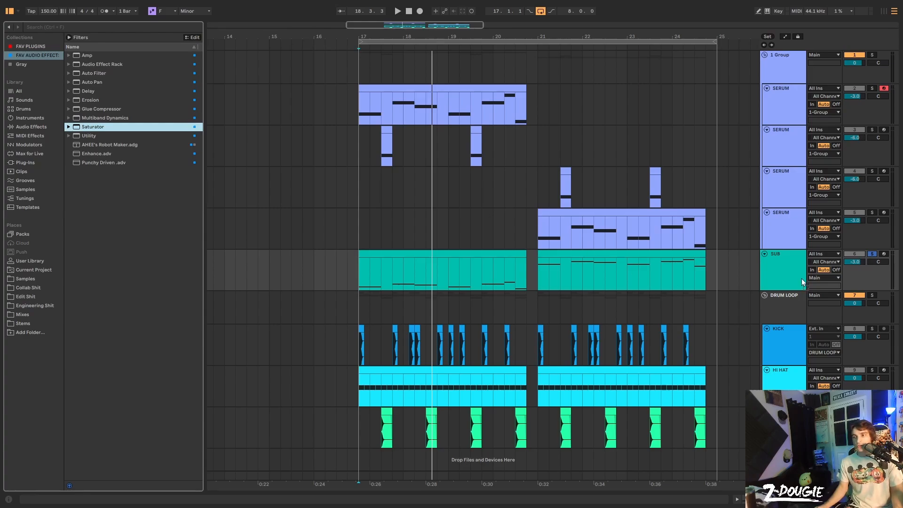
{"action": "left_click_drag", "start_coordinate": [802, 279], "coordinate": [796, 280]}
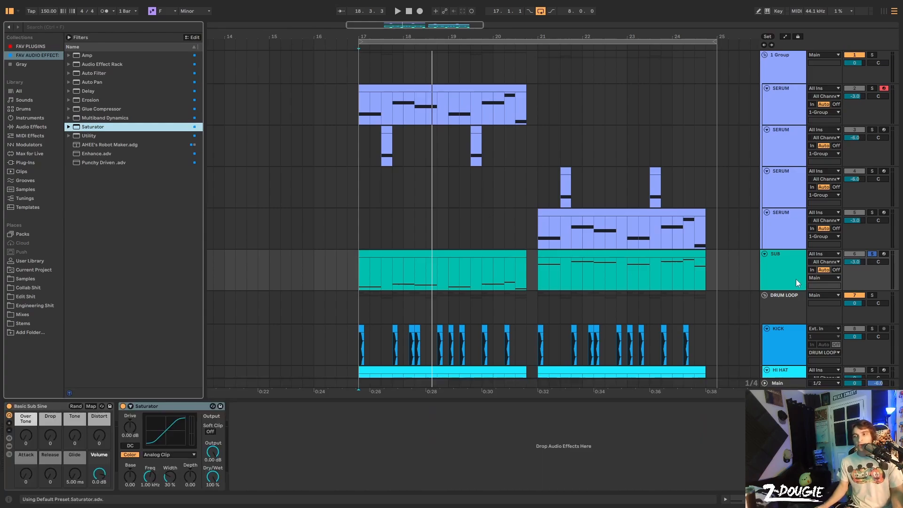
{"action": "left_click", "coordinate": [156, 455]}
{"action": "left_click", "coordinate": [163, 413]}
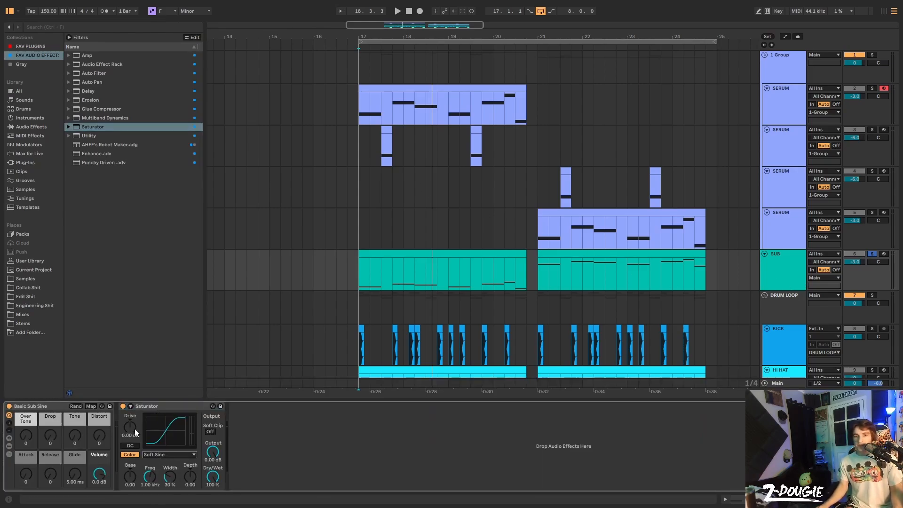
Step: Set the SUB track's Saturator Drive to 6 dB and its Output to -3 dB, playing the sub to check
{"action": "key", "text": "space"}
{"action": "left_click", "coordinate": [132, 431]}
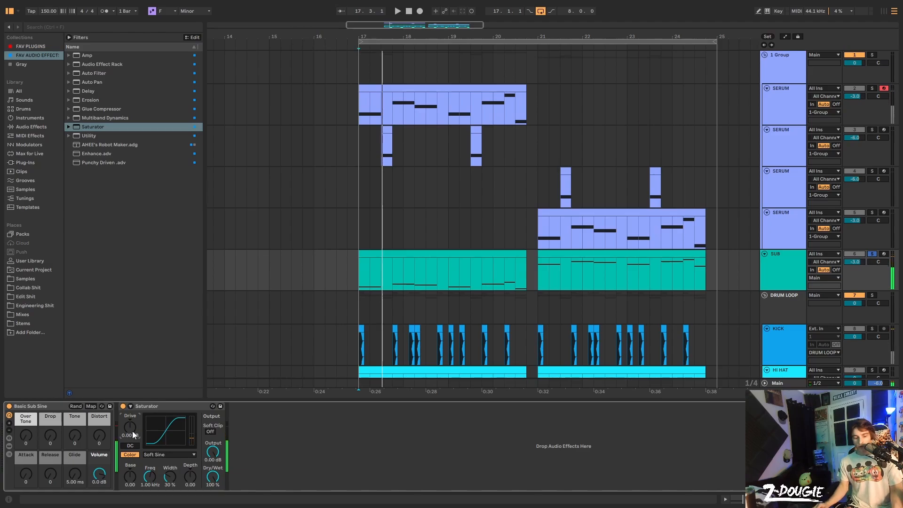
{"action": "key", "text": "space"}
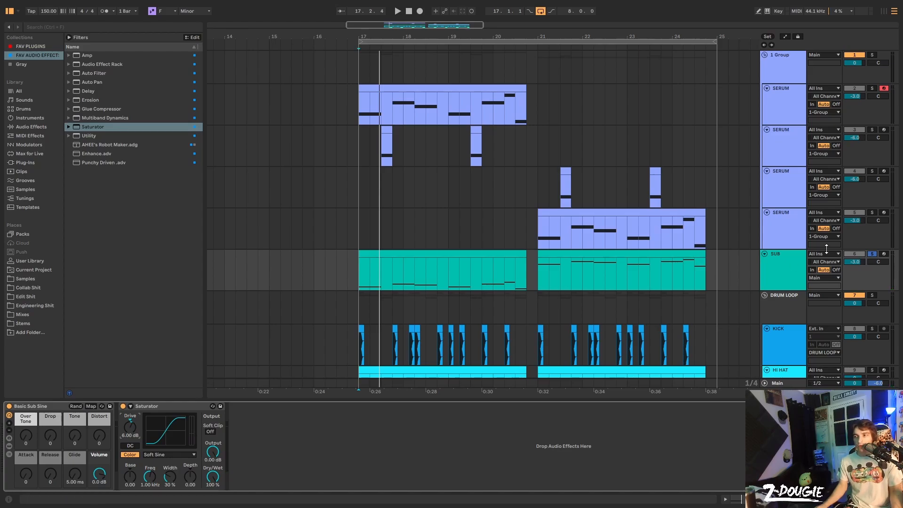
{"action": "left_click", "coordinate": [855, 264]}
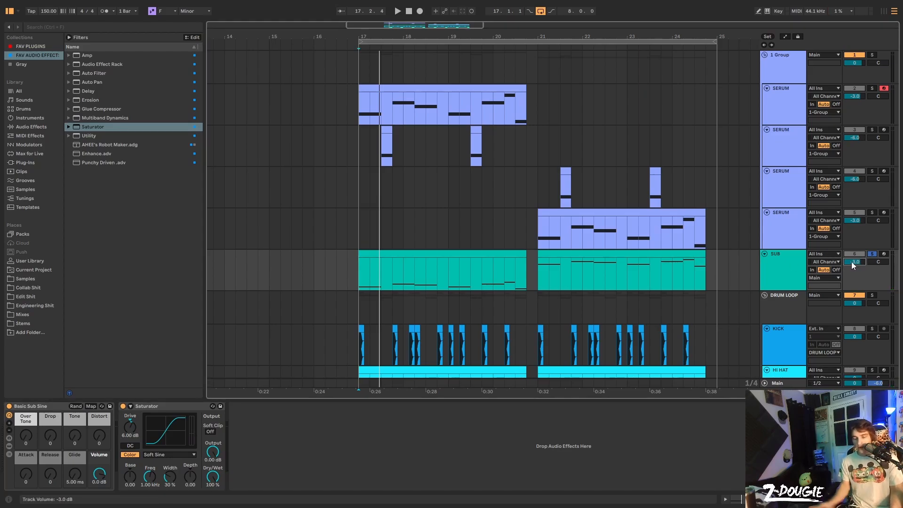
{"action": "left_click", "coordinate": [205, 460]}
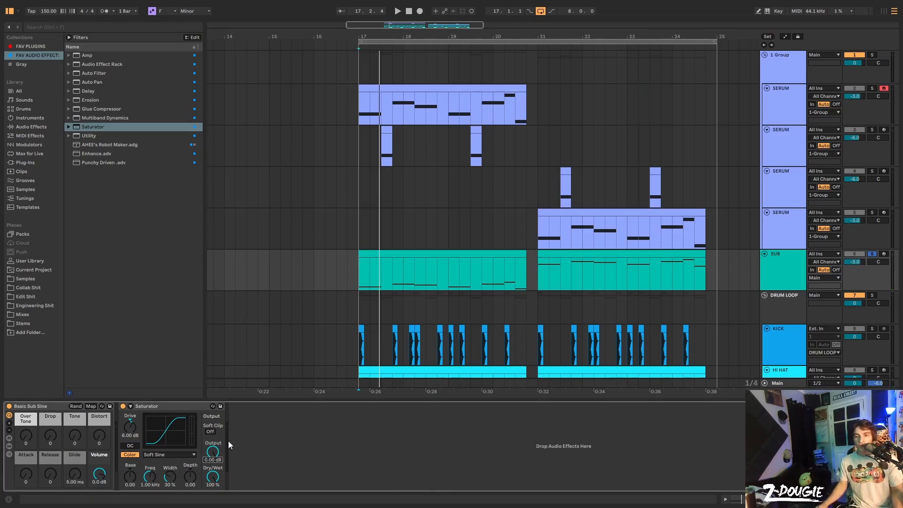
{"action": "type", "text": "-3"}
{"action": "key", "text": "Return"}
Step: Set the Basic Sub Sine Volume to -4 dB and play the sub to check its level
{"action": "key", "text": "space"}
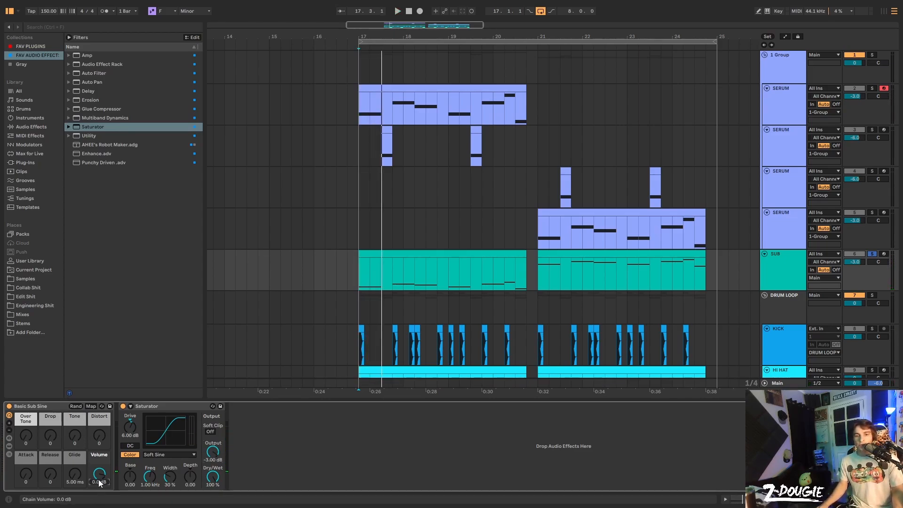
{"action": "type", "text": "-4"}
{"action": "key", "text": "Return"}
{"action": "key", "text": "space"}
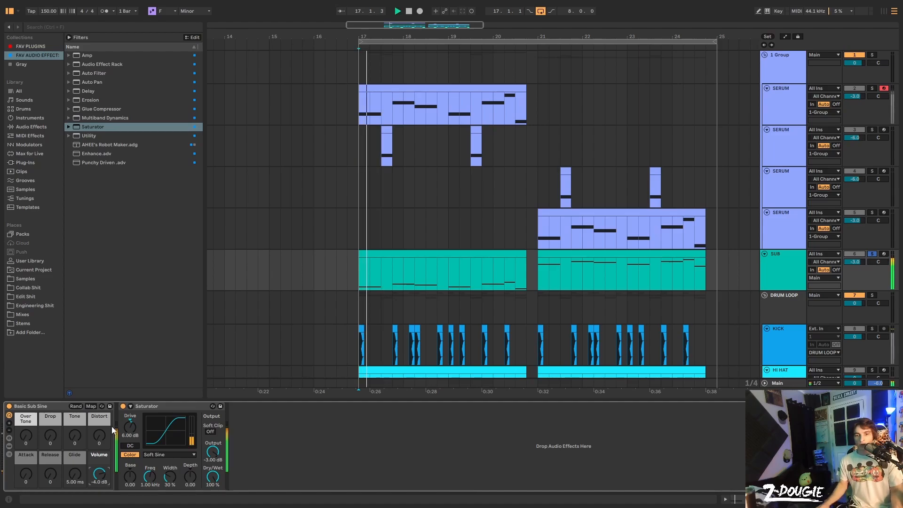
{"action": "key", "text": "space"}
{"action": "key", "text": "space"}
{"action": "key", "text": "space"}
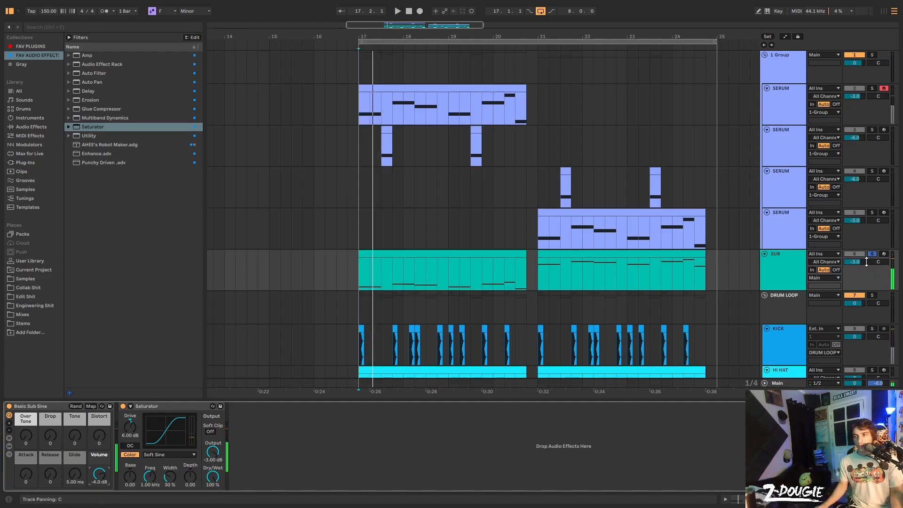
Step: Unsolo the SUB track, play the full loop, and set the insert mark to 17.1.1 on the first Serum track
{"action": "key", "text": "space"}
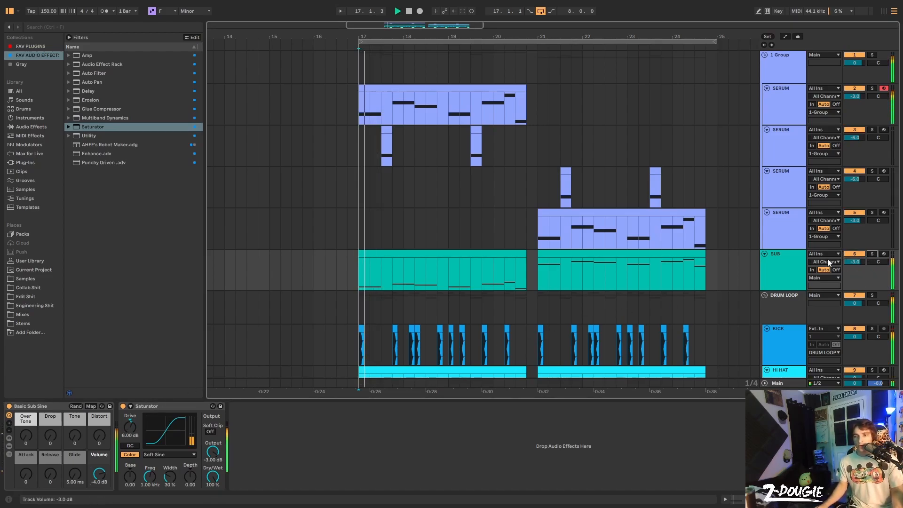
{"action": "left_click", "coordinate": [364, 146]}
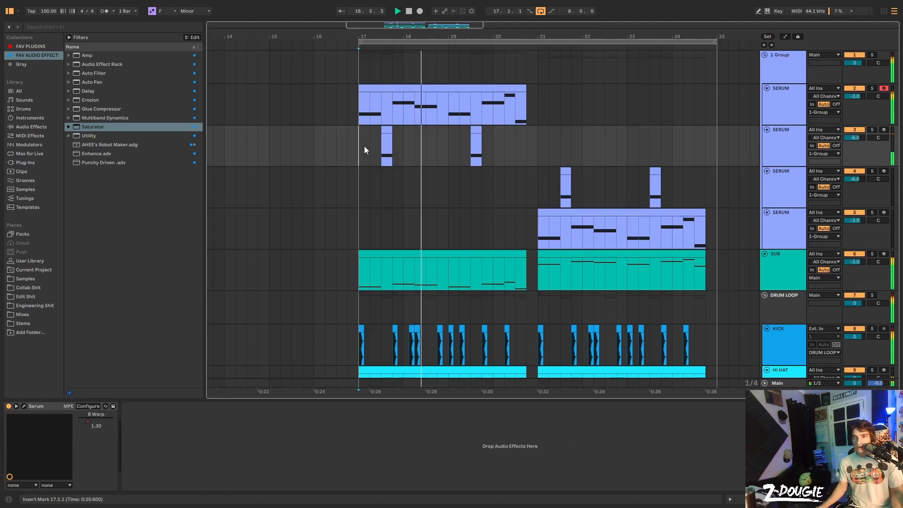
{"action": "key", "text": "space"}
{"action": "left_click", "coordinate": [784, 66]}
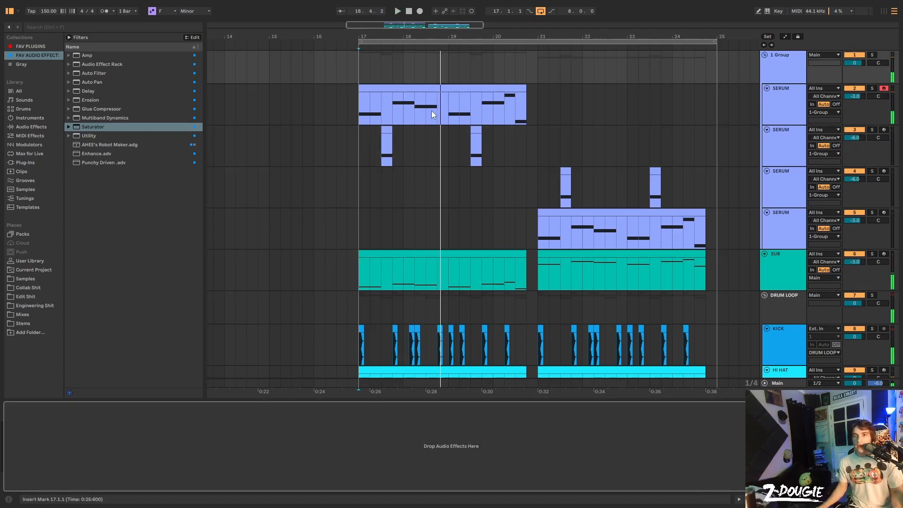
{"action": "left_click", "coordinate": [356, 114]}
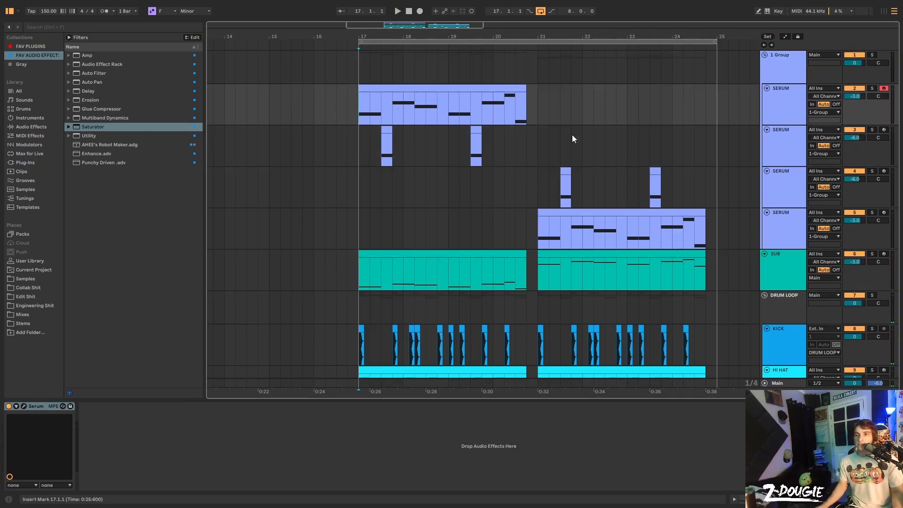
Step: Add an EQ Eight to the Serum group and make its first band a low cut at 100 Hz
{"action": "left_click", "coordinate": [768, 73]}
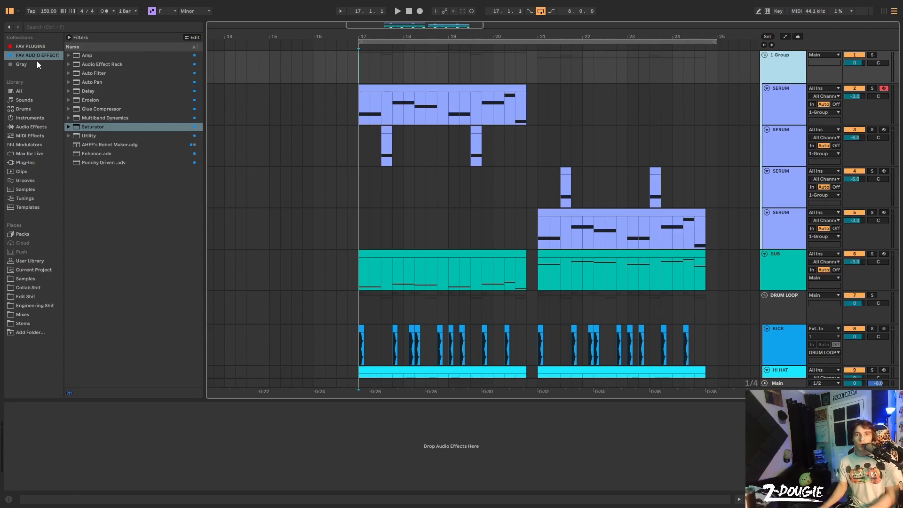
{"action": "left_click", "coordinate": [39, 128]}
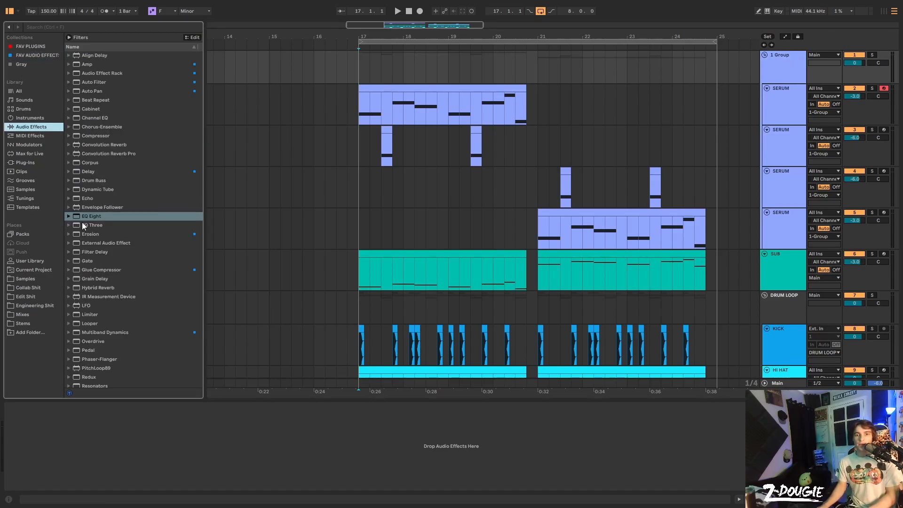
{"action": "double_click", "coordinate": [95, 217]}
{"action": "left_click", "coordinate": [41, 478]}
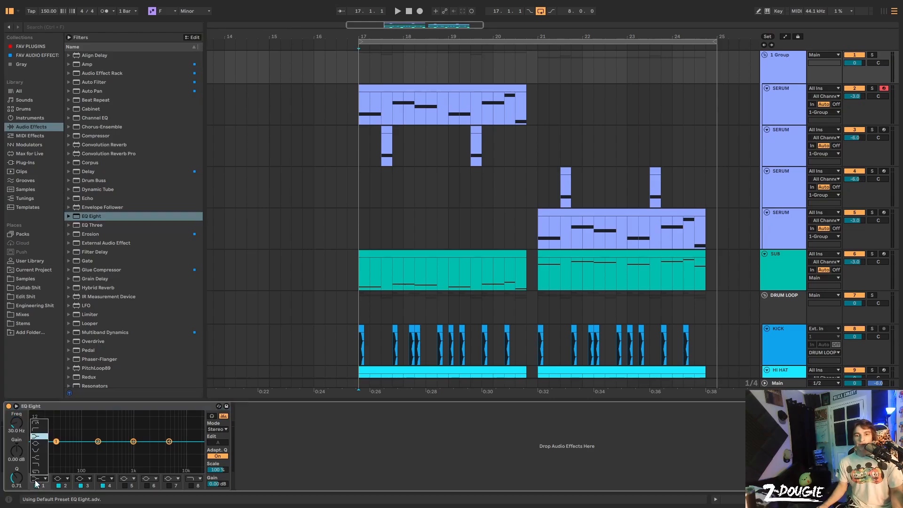
{"action": "left_click", "coordinate": [60, 453]}
{"action": "left_click_drag", "start_coordinate": [58, 451], "coordinate": [82, 450]}
Step: Play the loop from 17.1.1 to check how the low-cut Serum group sits with the sub and drums
{"action": "key", "text": "space"}
{"action": "key", "text": "space"}
{"action": "key", "text": "space"}
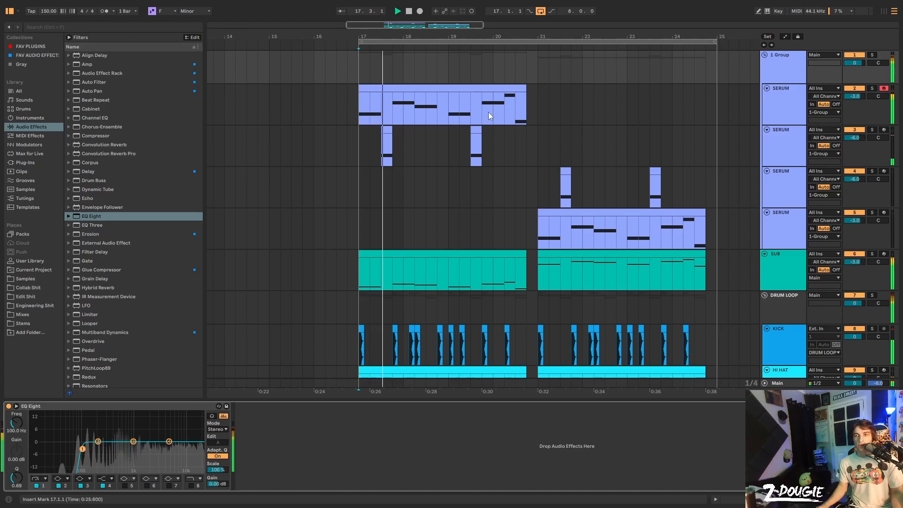
{"action": "scroll", "coordinate": [471, 131], "scroll_direction": "down", "scroll_amount": 2}
{"action": "left_click", "coordinate": [367, 120]}
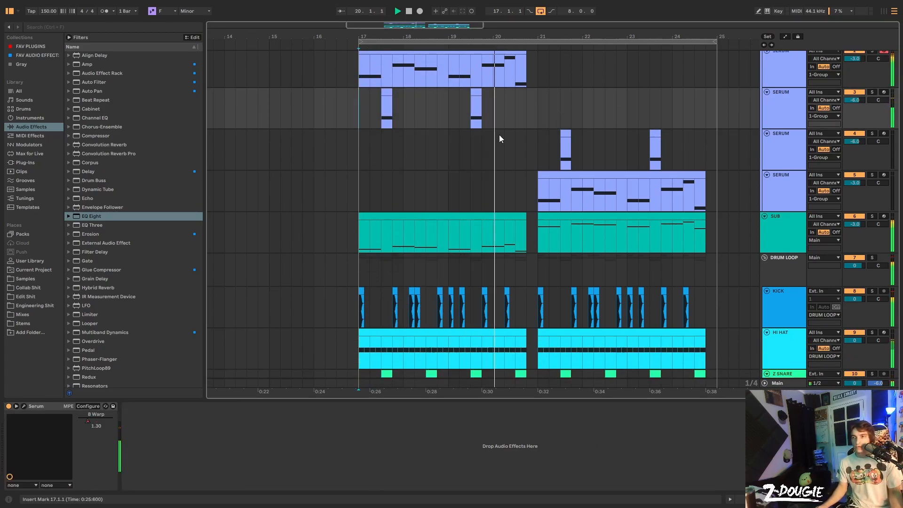
{"action": "left_click", "coordinate": [473, 105]}
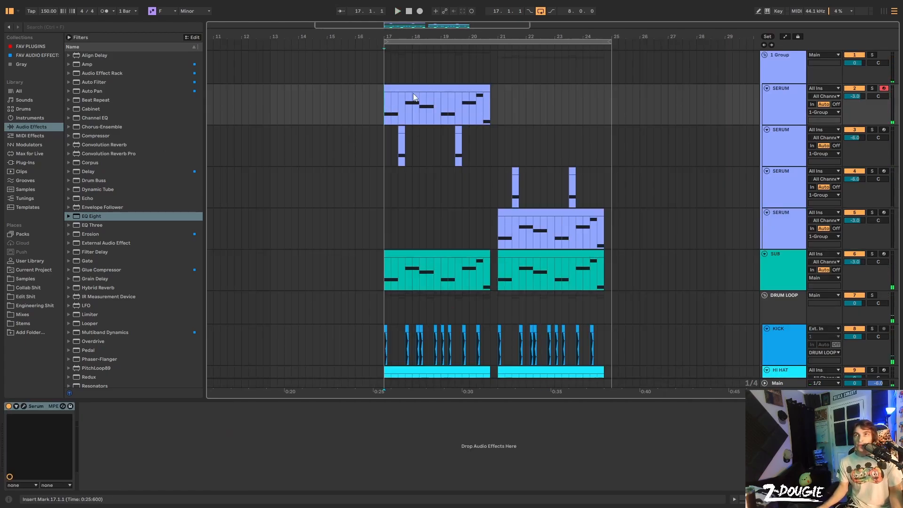
Step: Duplicate the first Serum track, solo the copy, and play it from 17.1.1
{"action": "left_click", "coordinate": [781, 98]}
{"action": "key", "text": "ctrl+d"}
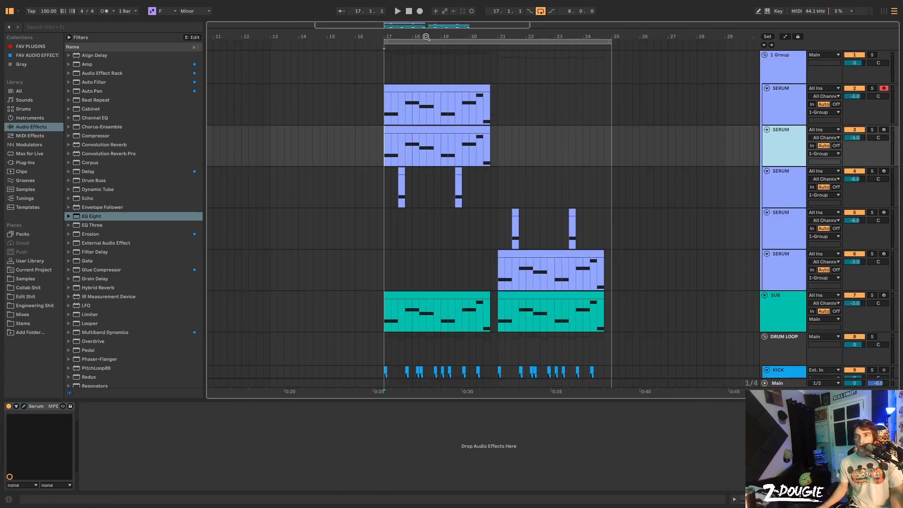
{"action": "left_click_drag", "start_coordinate": [426, 37], "coordinate": [426, 66]}
{"action": "left_click", "coordinate": [333, 146]}
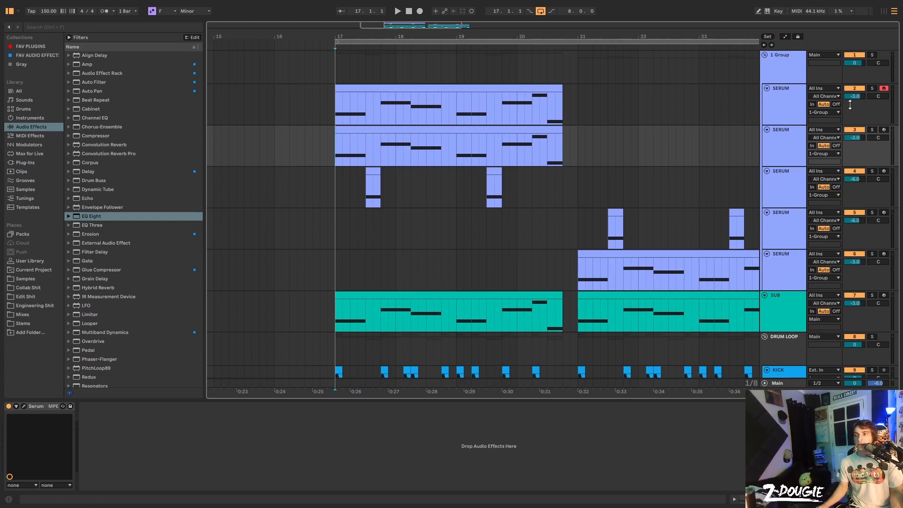
{"action": "left_click", "coordinate": [874, 130]}
{"action": "key", "text": "space"}
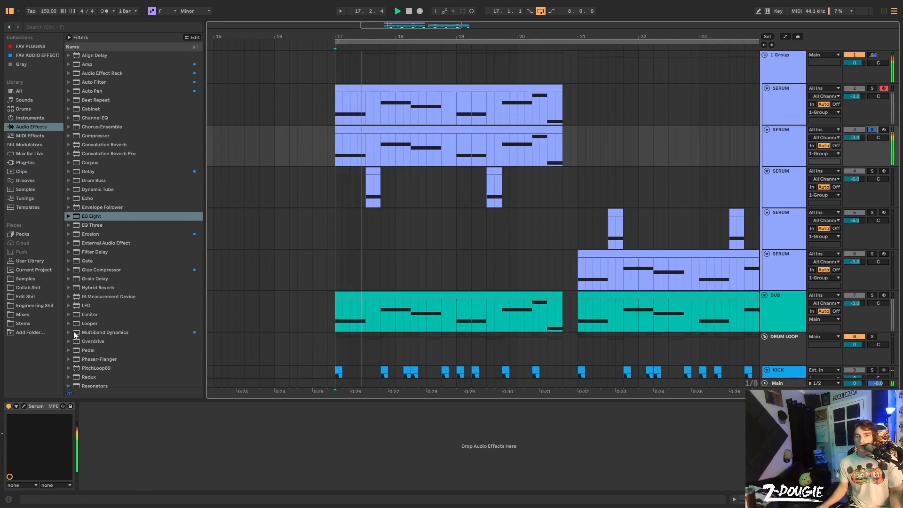
Step: In the copy's Serum, raise OSC B's Sync Window warp to about 4% while playing, and close the plugin
{"action": "left_click", "coordinate": [24, 406]}
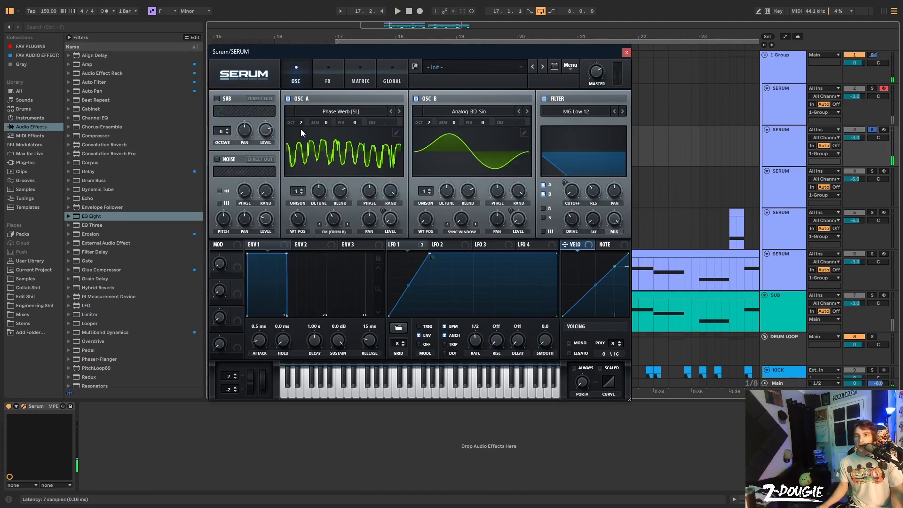
{"action": "left_click_drag", "start_coordinate": [461, 222], "coordinate": [459, 149]}
{"action": "key", "text": "space"}
{"action": "key", "text": "space"}
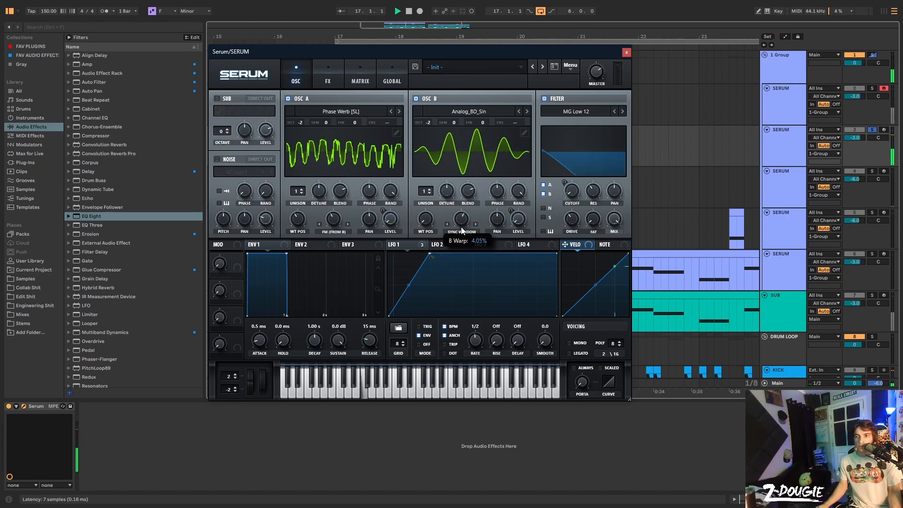
{"action": "left_click", "coordinate": [624, 53]}
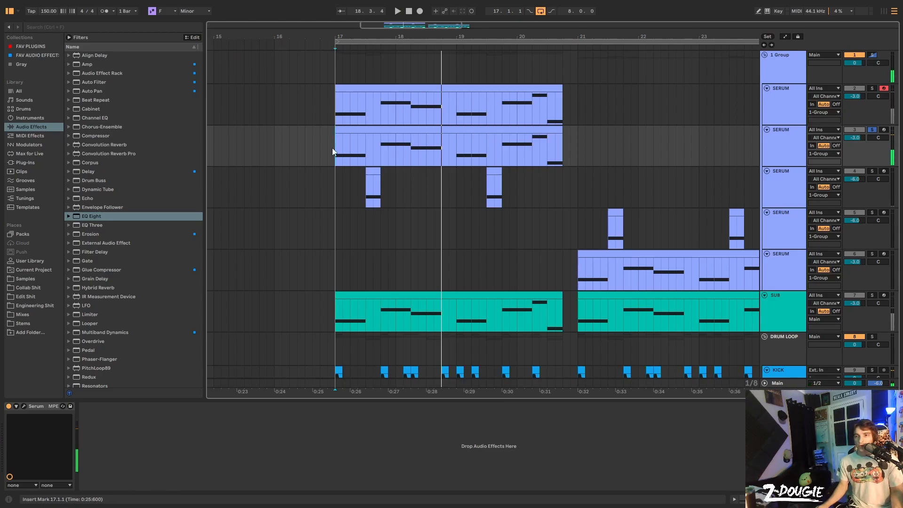
Step: Solo the original first Serum track alongside its copy and set the copy's volume to -5 dB during playback
{"action": "left_click", "coordinate": [872, 89]}
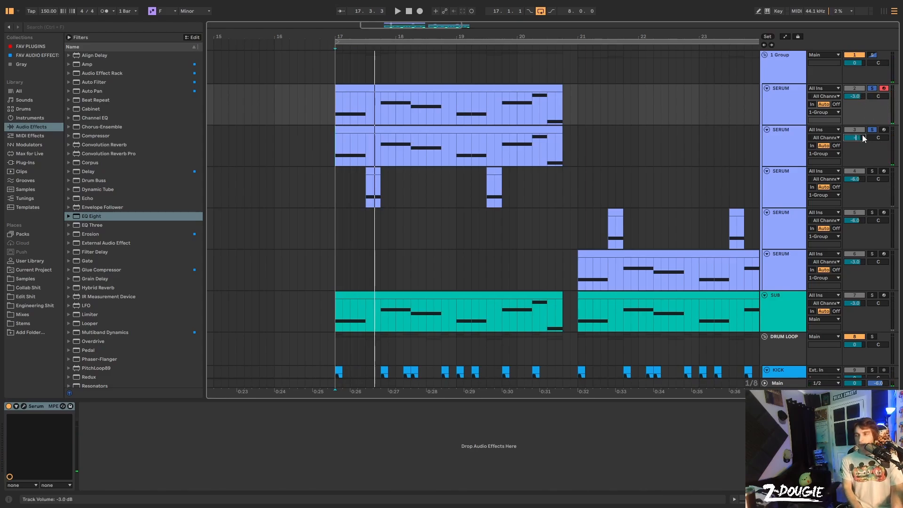
{"action": "key", "text": "space"}
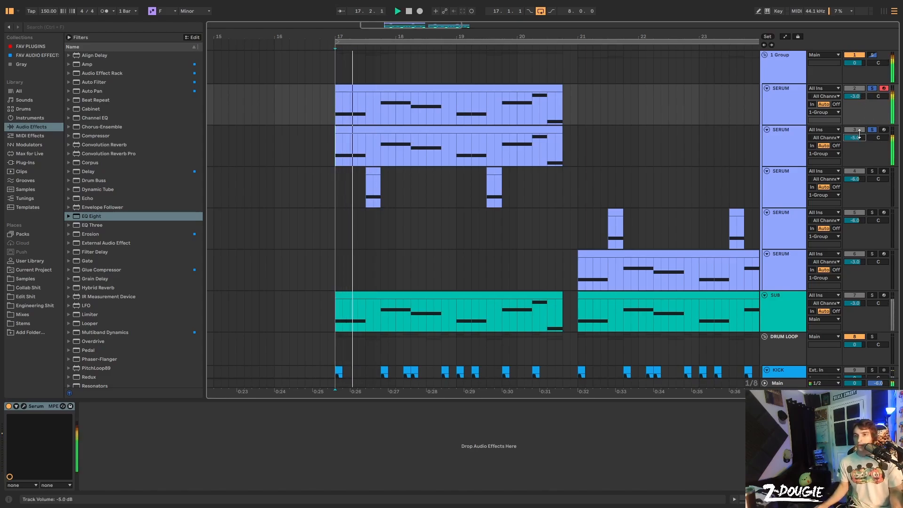
{"action": "left_click", "coordinate": [864, 138]}
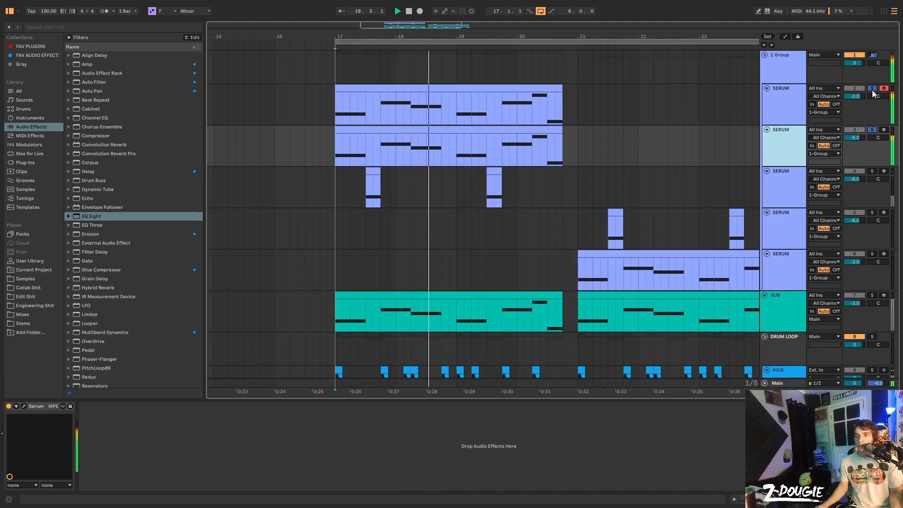
Step: Unsolo the first Serum track and its copy, and play the full loop to check the layered bass
{"action": "left_click", "coordinate": [872, 89]}
{"action": "key", "text": "space"}
{"action": "key", "text": "space"}
{"action": "left_click_drag", "start_coordinate": [545, 37], "coordinate": [457, 26]}
{"action": "key", "text": "space"}
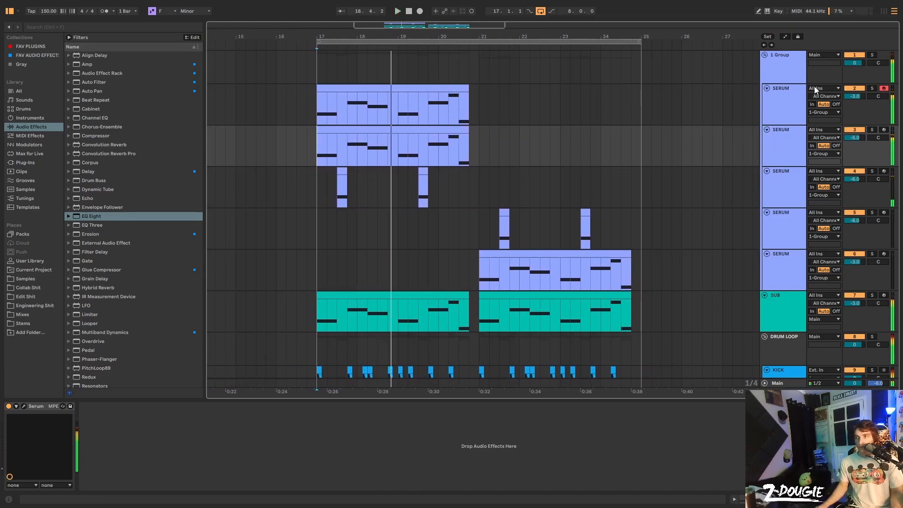
Step: Set the volume of the first Serum track's copy to -10 dB and play the loop
{"action": "left_click", "coordinate": [849, 138]}
{"action": "type", "text": "-"}
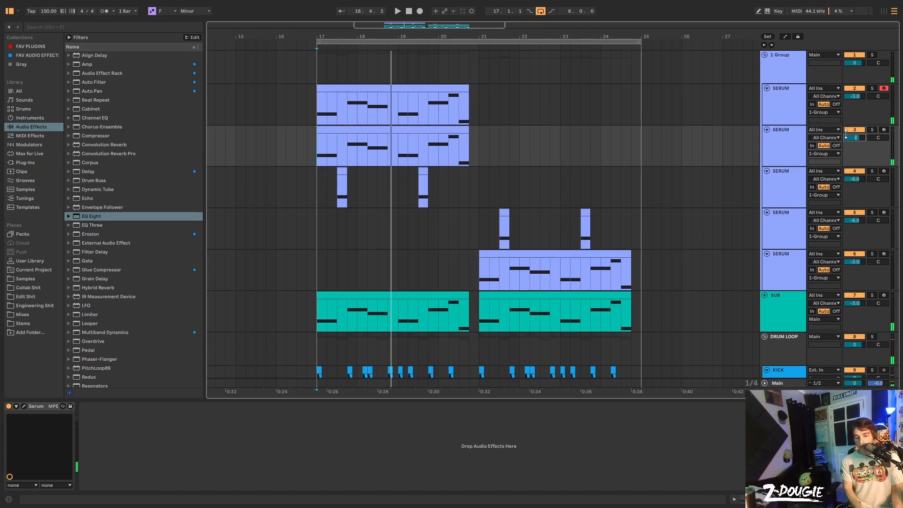
{"action": "type", "text": "10"}
{"action": "key", "text": "Return"}
{"action": "key", "text": "space"}
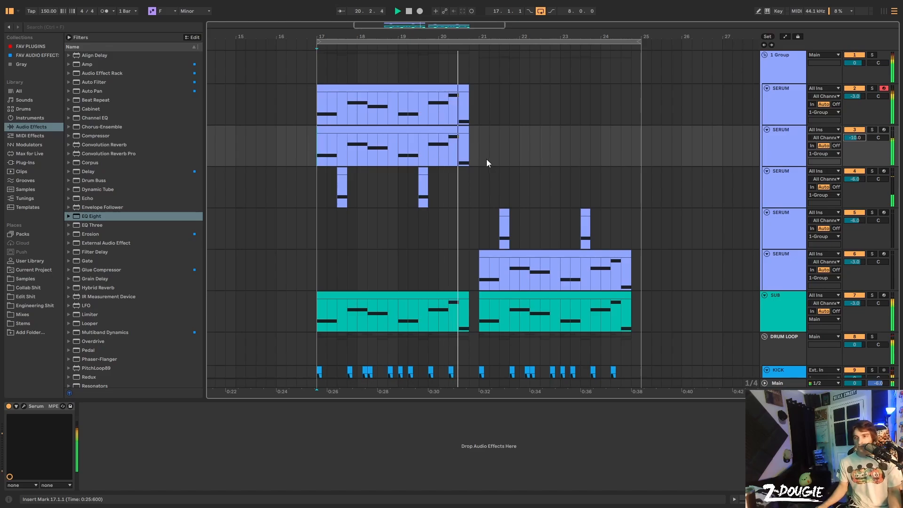
Step: Duplicate the main Serum bass track that starts at bar 21, solo the copy, and play it from 21.1.1
{"action": "left_click", "coordinate": [487, 218]}
{"action": "key", "text": "space"}
{"action": "scroll", "coordinate": [809, 211], "scroll_direction": "down", "scroll_amount": 2}
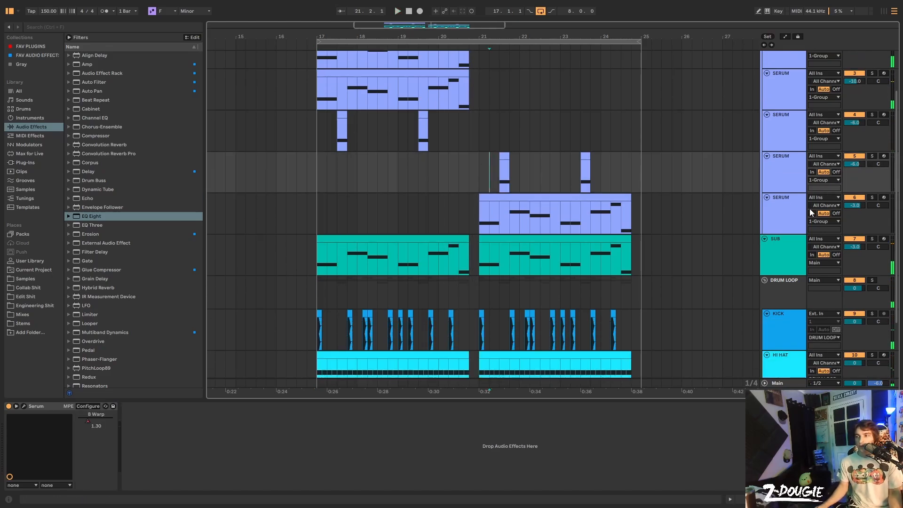
{"action": "right_click", "coordinate": [810, 211]}
{"action": "left_click", "coordinate": [796, 229]}
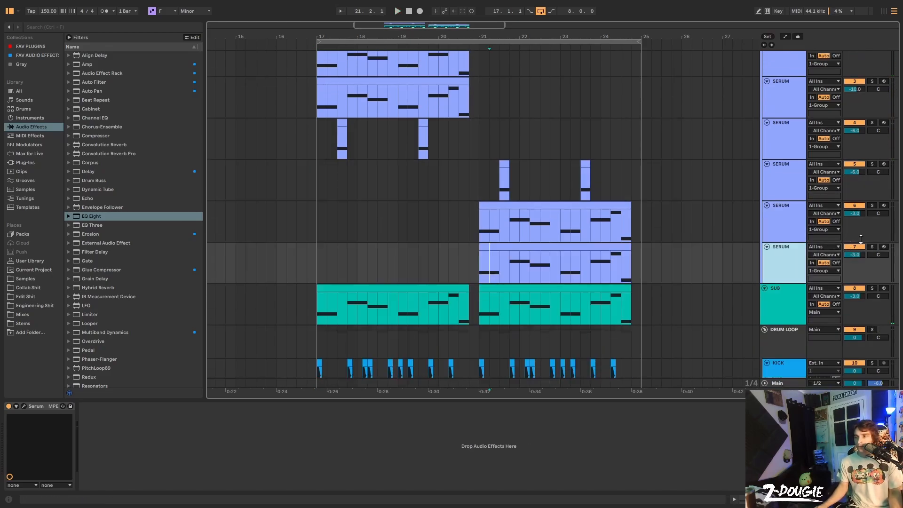
{"action": "left_click", "coordinate": [873, 247]}
{"action": "left_click", "coordinate": [469, 269]}
{"action": "key", "text": "space"}
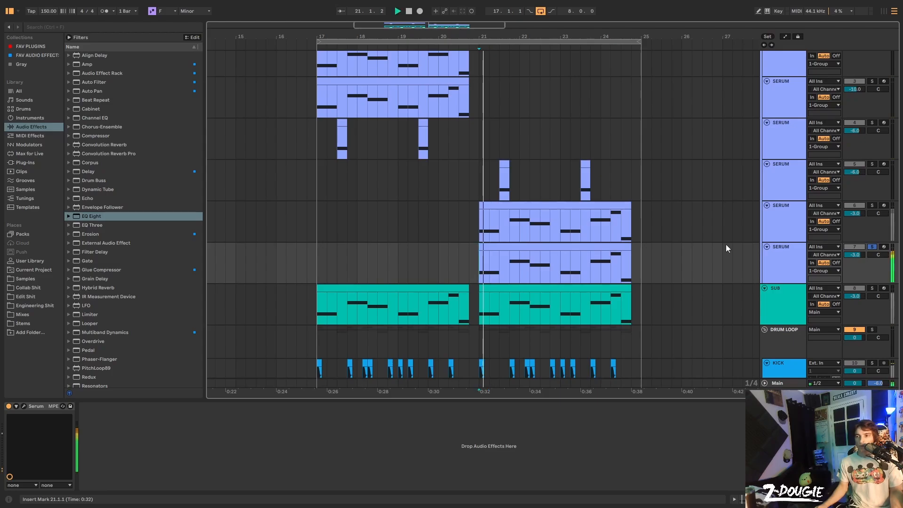
Step: In the bar 21 copy's Serum, raise OSC B's Sync Window warp and reduce LFO 1's modulation depth on the filter cutoff
{"action": "left_click", "coordinate": [23, 406]}
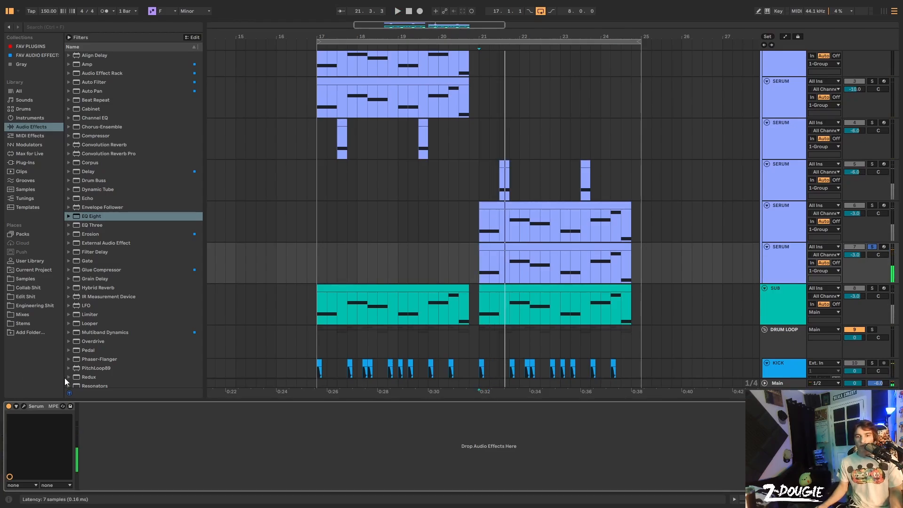
{"action": "left_click_drag", "start_coordinate": [485, 308], "coordinate": [498, 247]}
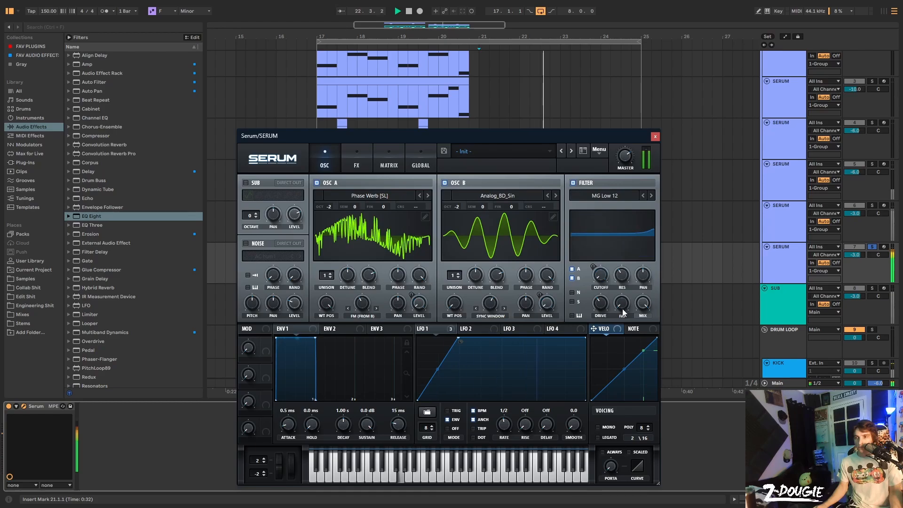
{"action": "left_click", "coordinate": [436, 328]}
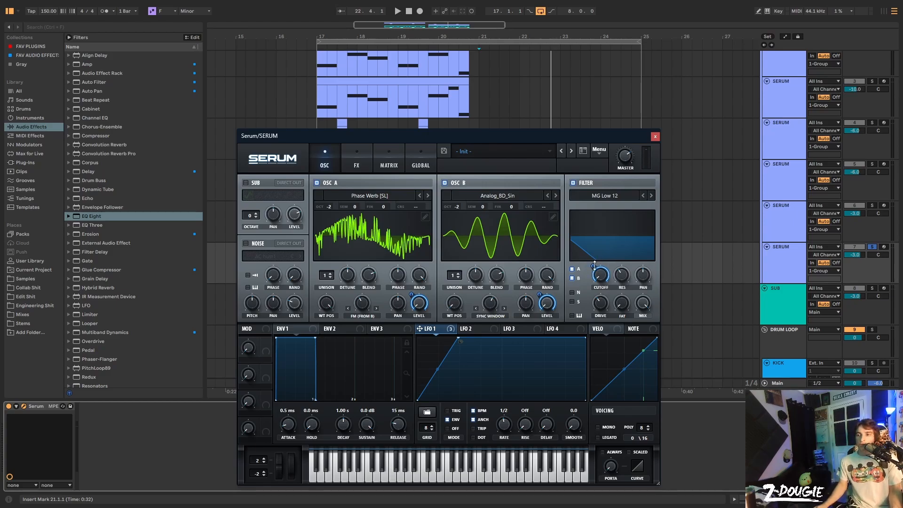
{"action": "left_click_drag", "start_coordinate": [594, 267], "coordinate": [594, 283]}
{"action": "key", "text": "space"}
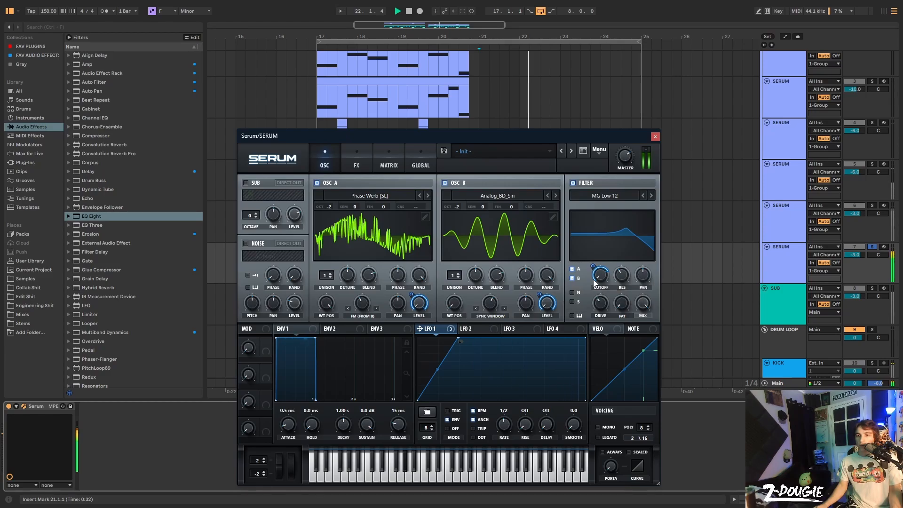
{"action": "key", "text": "space"}
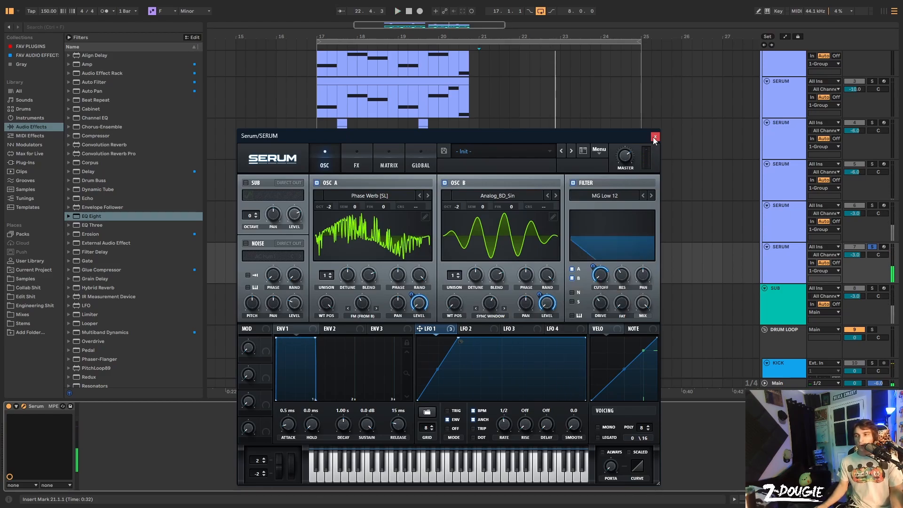
{"action": "left_click", "coordinate": [655, 137]}
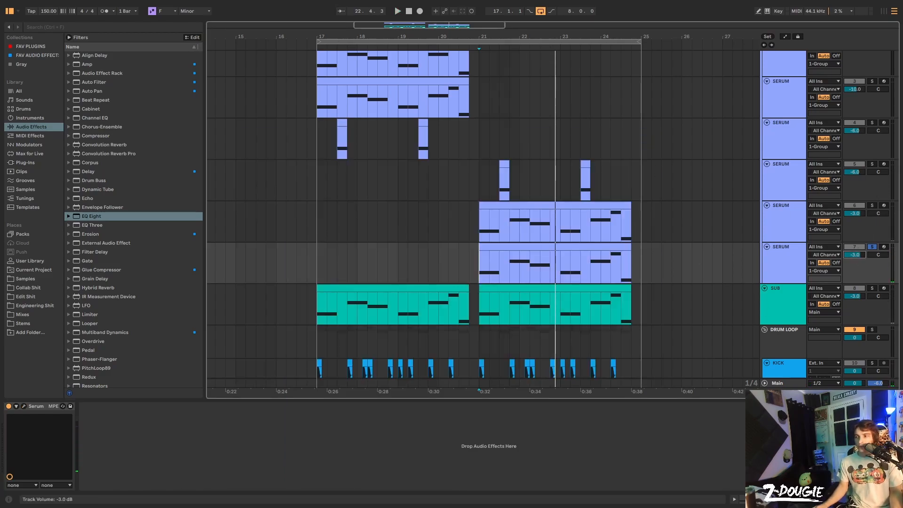
Step: Set the volume of the bar 21 Serum track's copy to -10 dB
{"action": "left_click", "coordinate": [854, 255]}
{"action": "type", "text": "-10"}
{"action": "key", "text": "Return"}
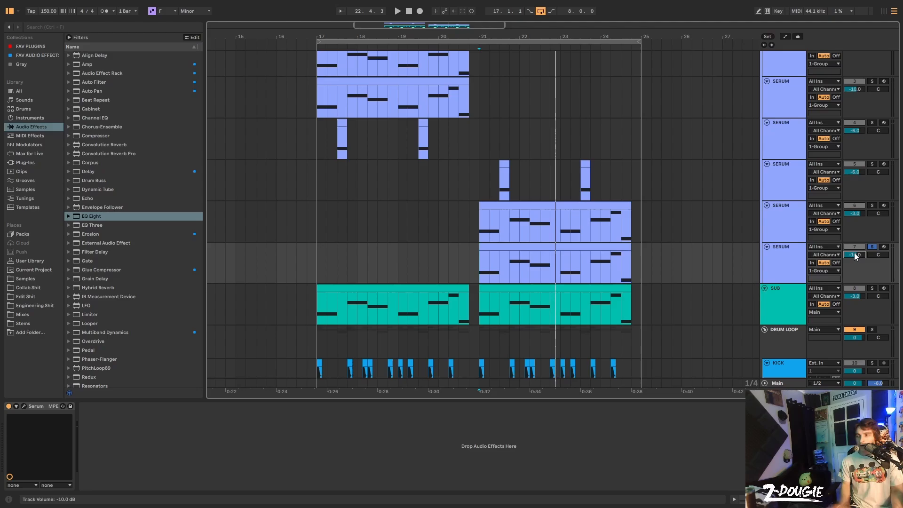
Step: Solo the original bar 21 Serum track, bring in its copy, and play both to compare levels
{"action": "left_click", "coordinate": [873, 206]}
{"action": "key", "text": "space"}
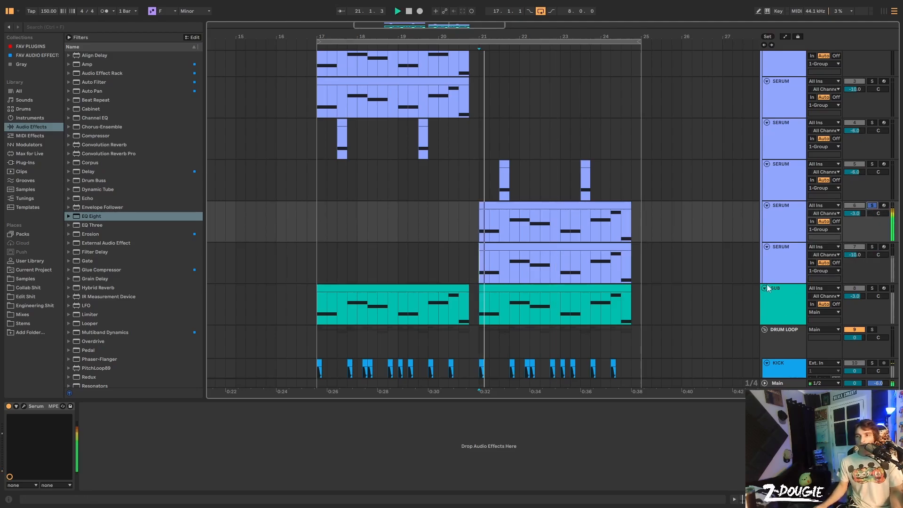
{"action": "left_click", "coordinate": [873, 247], "text": "ctrl"}
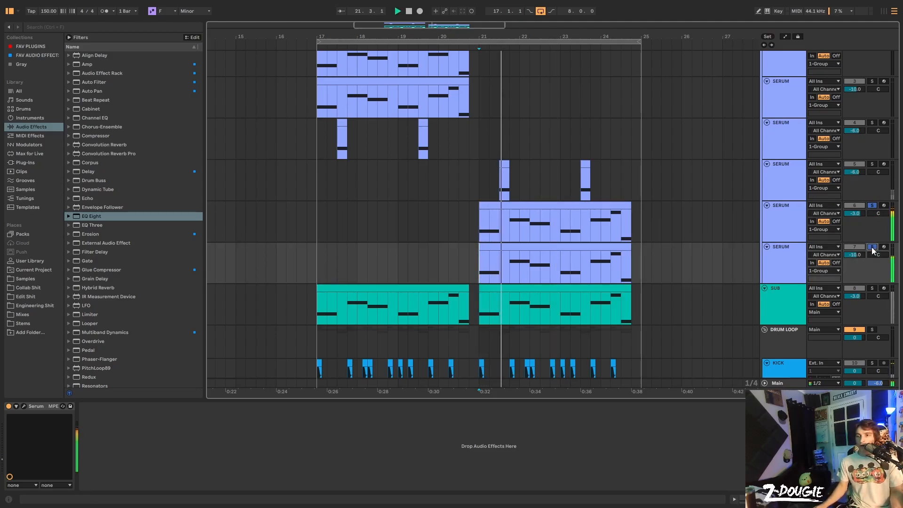
Step: Set the volume of the bar 21 Serum track's copy to -6 dB and play both layers together
{"action": "left_click", "coordinate": [860, 255]}
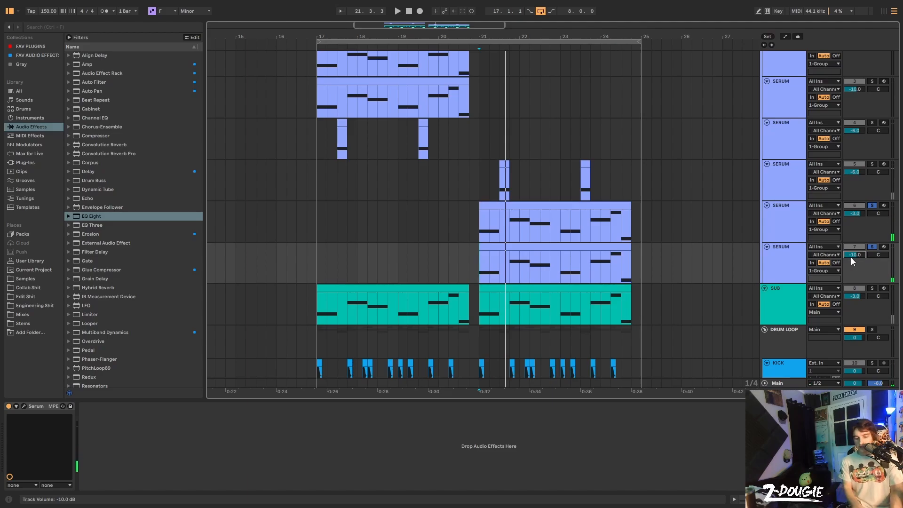
{"action": "type", "text": "-6"}
{"action": "key", "text": "Return"}
{"action": "key", "text": "space"}
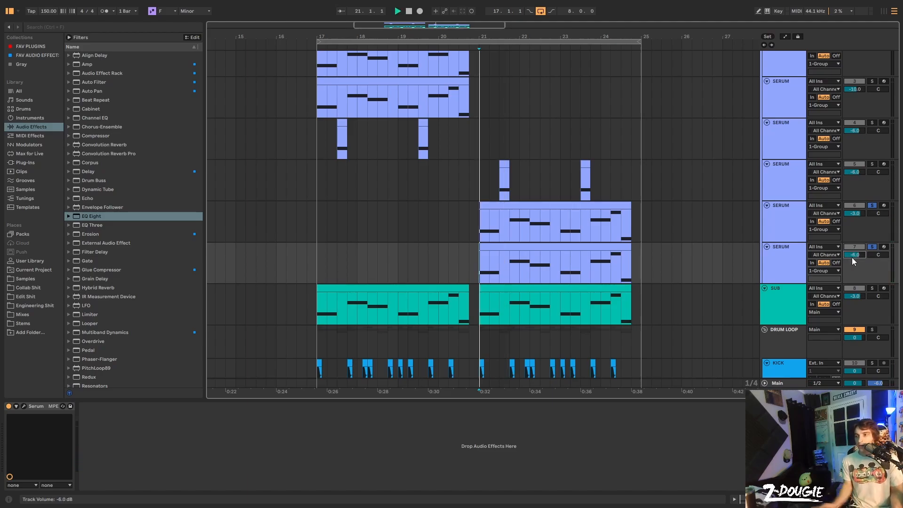
{"action": "scroll", "coordinate": [851, 258], "scroll_direction": "up", "scroll_amount": 1}
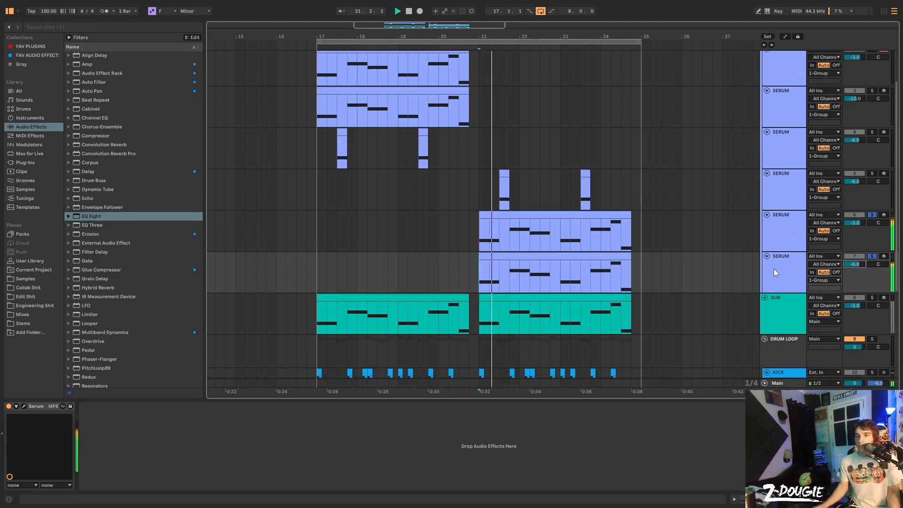
Step: Unsolo both bar 21 Serum layers and play the full mix from 21.1.1
{"action": "left_click", "coordinate": [872, 257]}
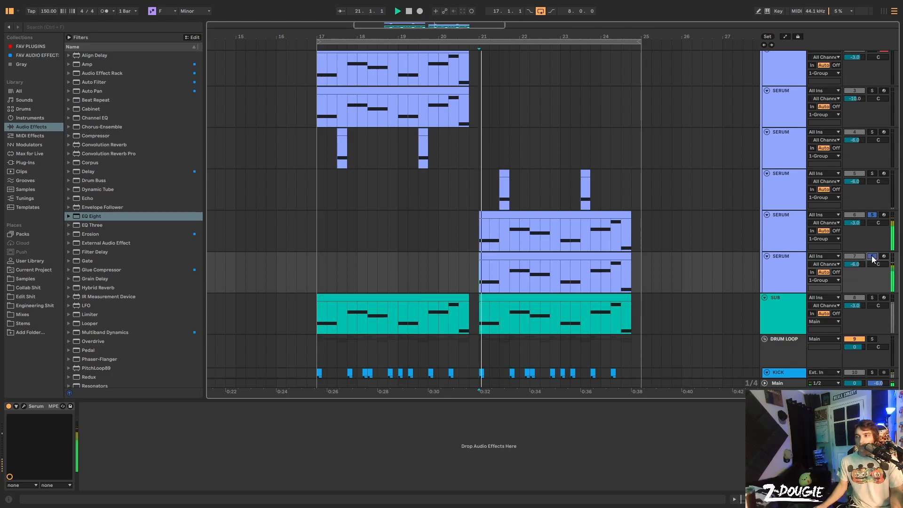
{"action": "left_click", "coordinate": [873, 258]}
{"action": "key", "text": "space"}
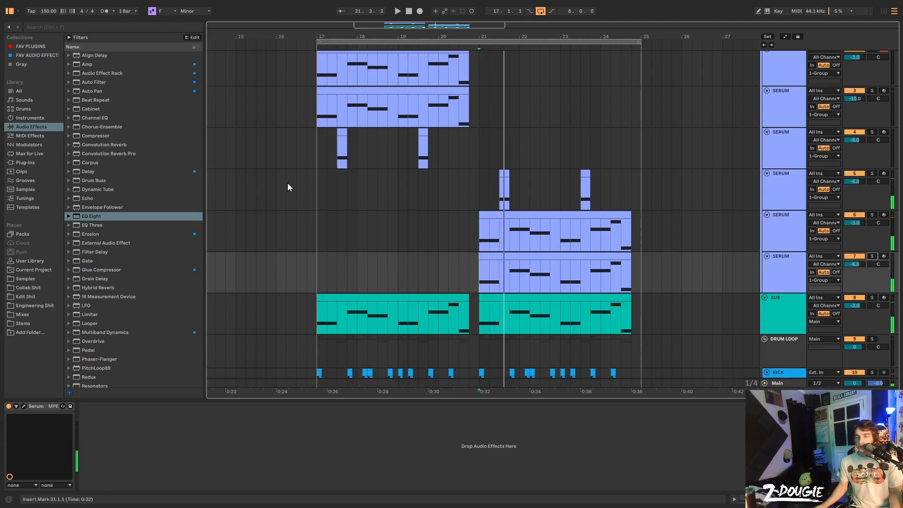
Step: Set the playback position to 21.1.1 on the track of the bar 21 Serum copy and play the section
{"action": "left_click", "coordinate": [348, 225]}
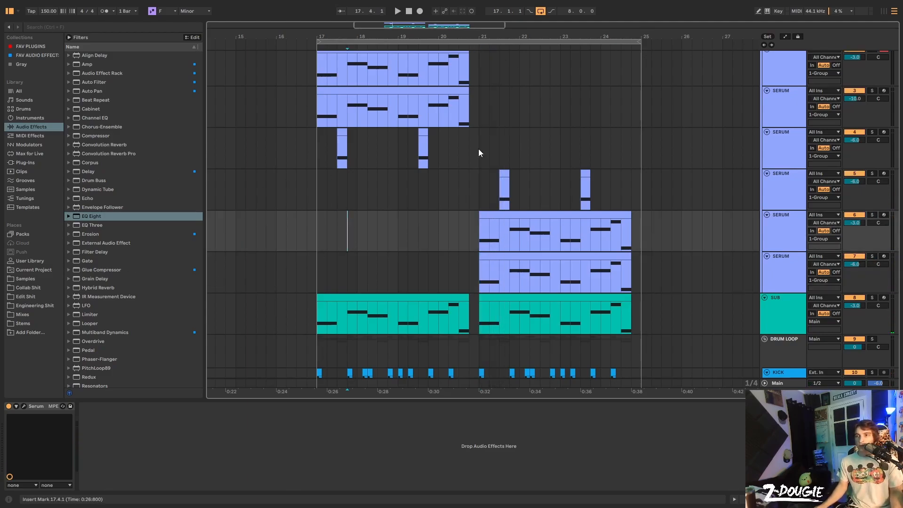
{"action": "left_click_drag", "start_coordinate": [553, 36], "coordinate": [530, 36]}
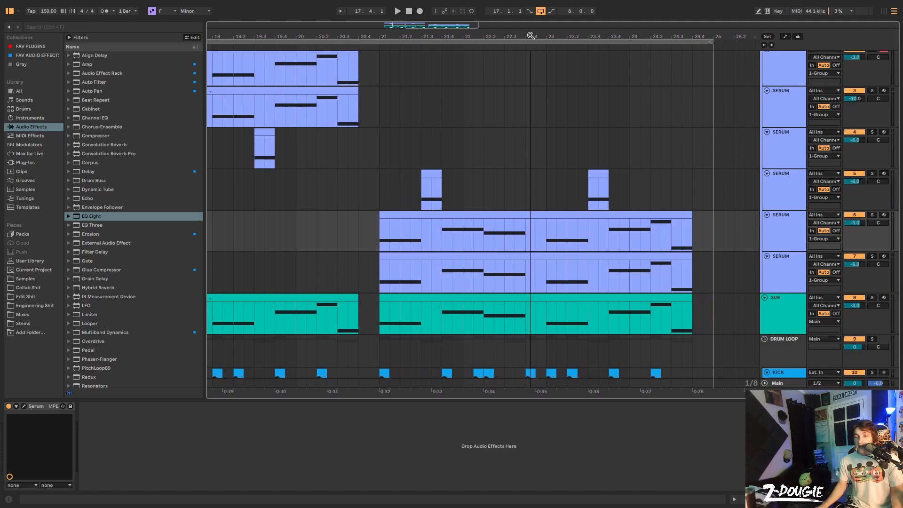
{"action": "left_click", "coordinate": [369, 280]}
{"action": "left_click", "coordinate": [380, 273]}
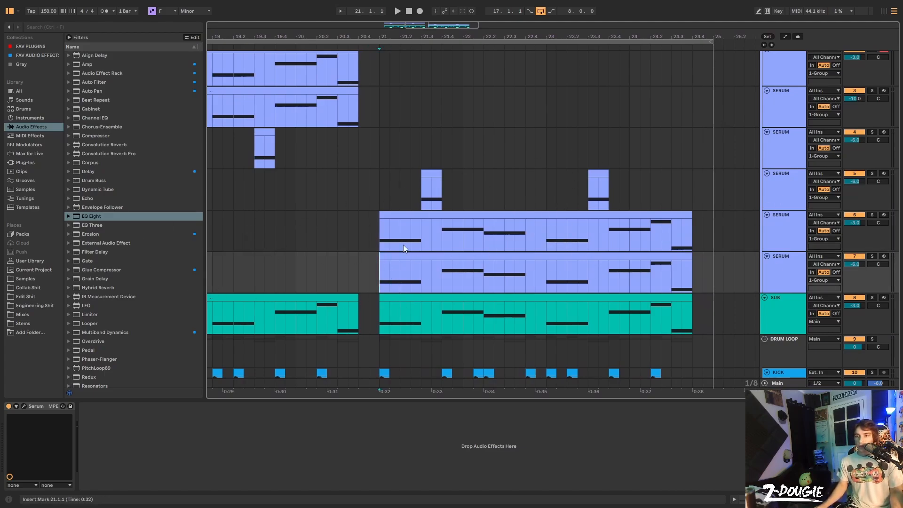
Step: Add oscillator B's warp amount as a configured, automatable parameter of Serum on the bar 21 copy's track
{"action": "left_click", "coordinate": [785, 274]}
{"action": "double_click", "coordinate": [785, 274]}
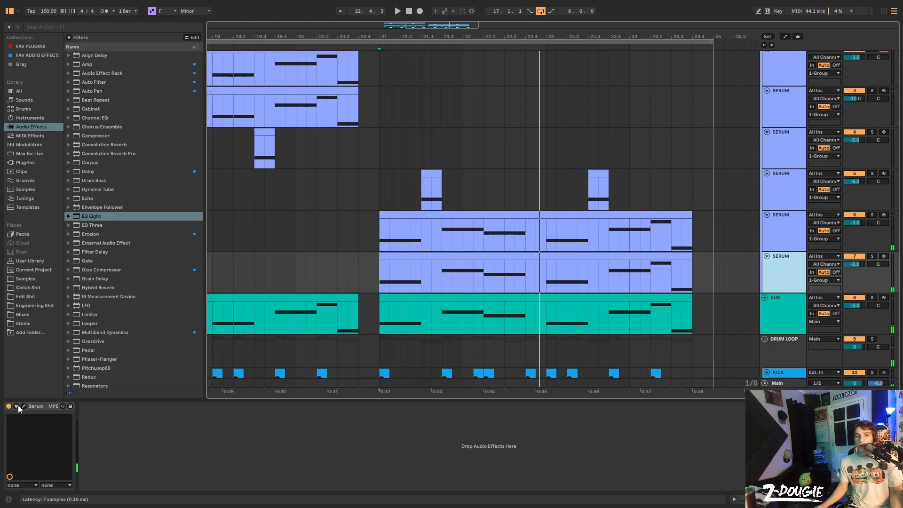
{"action": "left_click", "coordinate": [16, 406]}
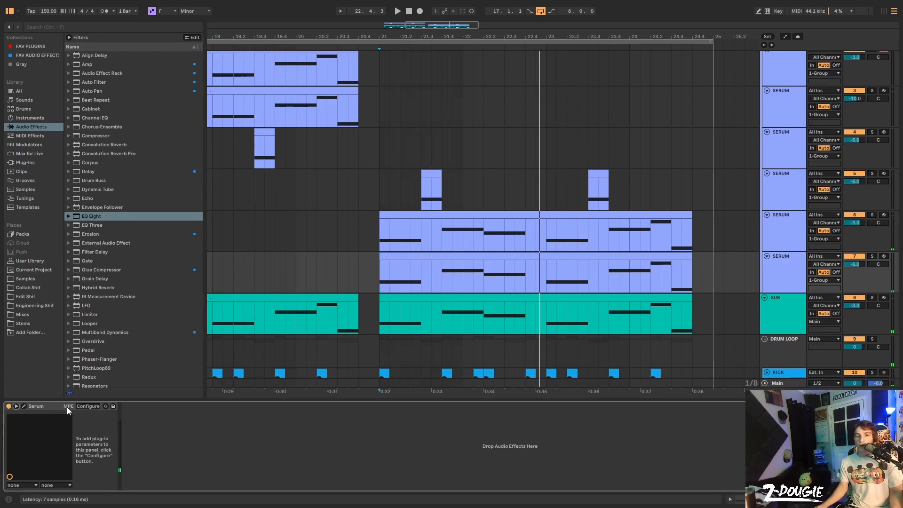
{"action": "left_click", "coordinate": [88, 406]}
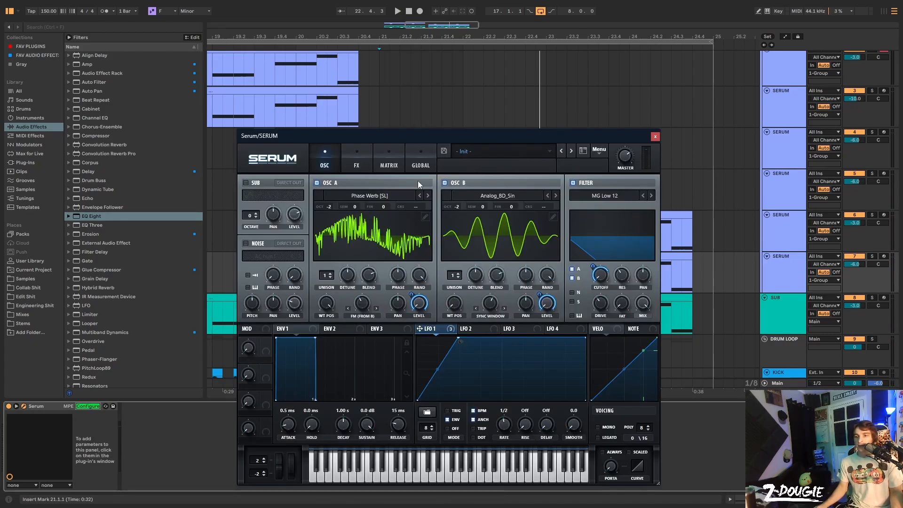
{"action": "left_click_drag", "start_coordinate": [438, 134], "coordinate": [397, 125]}
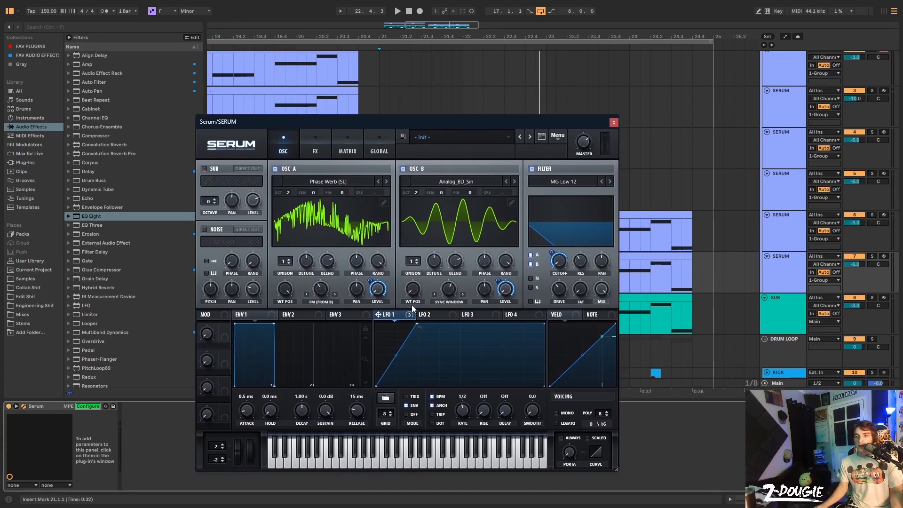
{"action": "left_click", "coordinate": [453, 290]}
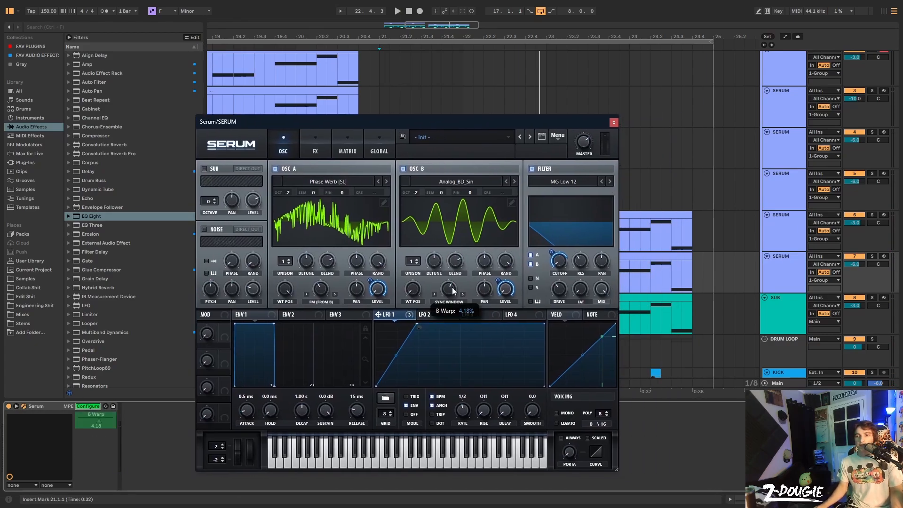
{"action": "left_click", "coordinate": [88, 406]}
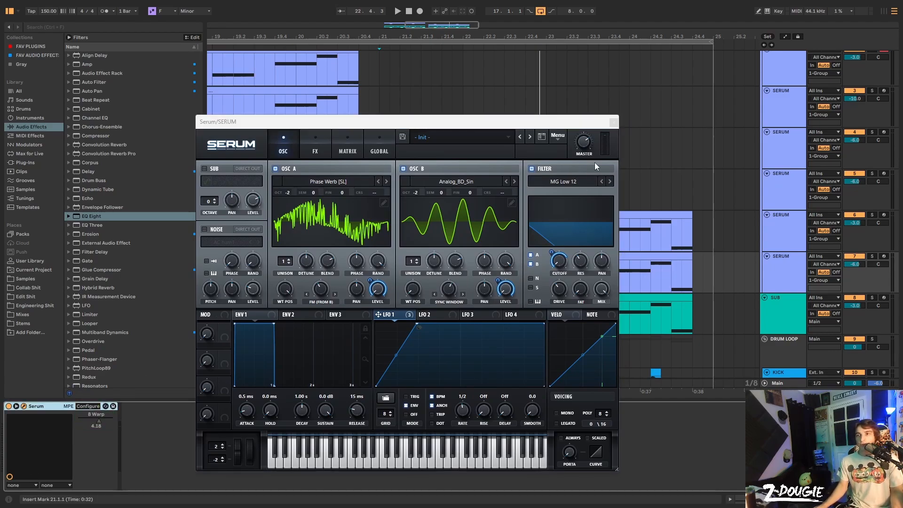
Step: Close Serum, show automation, and draw a B Warp ramp across the bar 21 copy's clip, rising from 1.20 to about 15.7
{"action": "left_click", "coordinate": [613, 124]}
{"action": "key", "text": "a"}
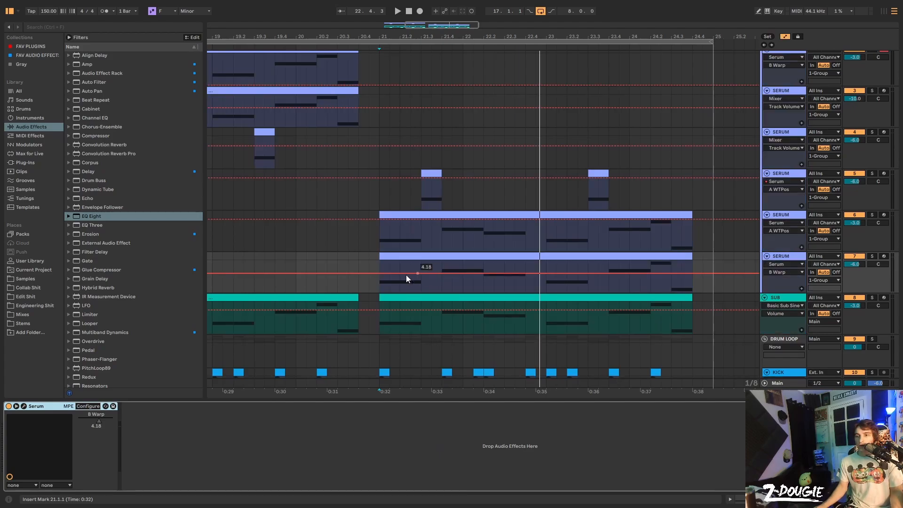
{"action": "left_click_drag", "start_coordinate": [378, 276], "coordinate": [693, 260]}
Step: Solo both bar 21 Serum layers and play them from 21.1.1 to hear the B Warp ramp
{"action": "left_click", "coordinate": [872, 215]}
{"action": "left_click", "coordinate": [873, 256], "text": "ctrl"}
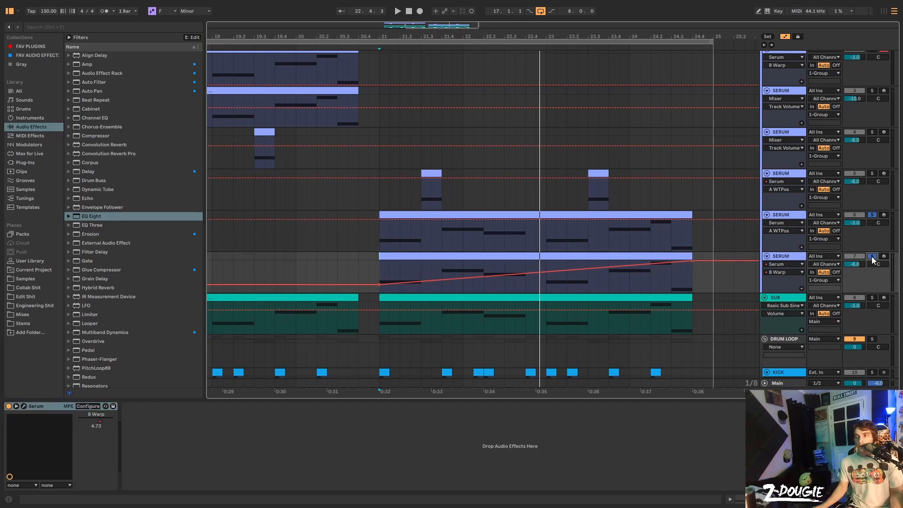
{"action": "key", "text": "space"}
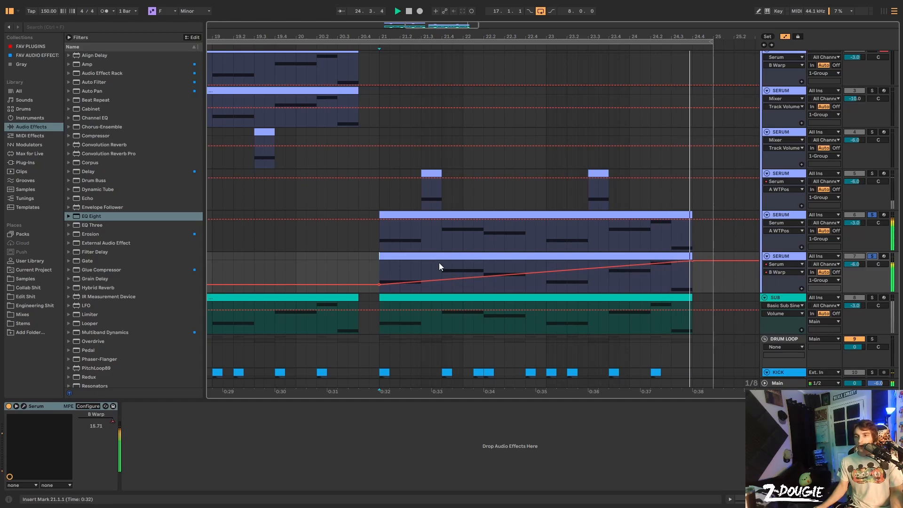
{"action": "key", "text": "space"}
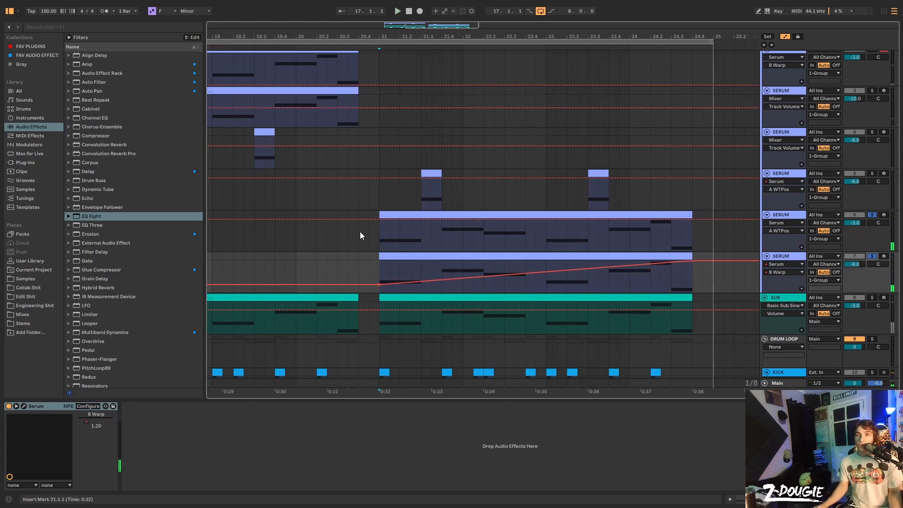
Step: Raise the start of the B Warp ramp at 21.1.1 to 1.98
{"action": "left_click", "coordinate": [379, 284]}
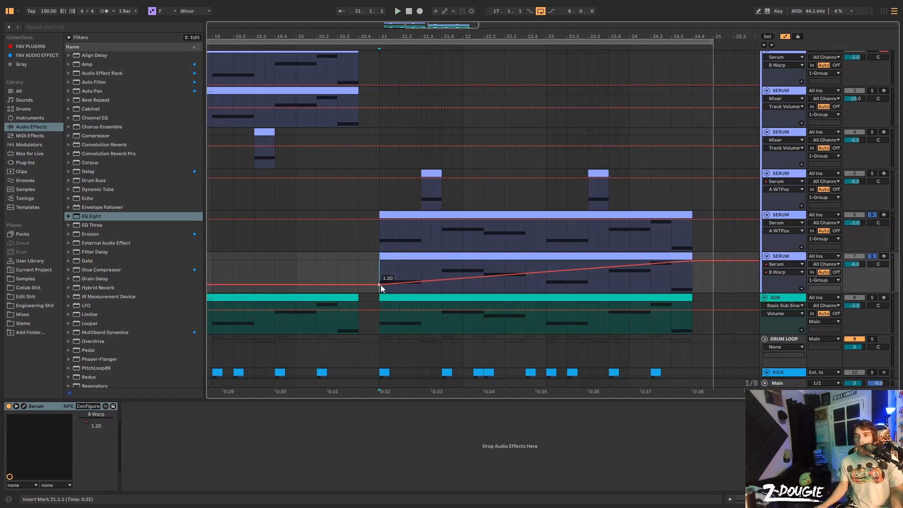
{"action": "left_click_drag", "start_coordinate": [380, 284], "coordinate": [379, 279]}
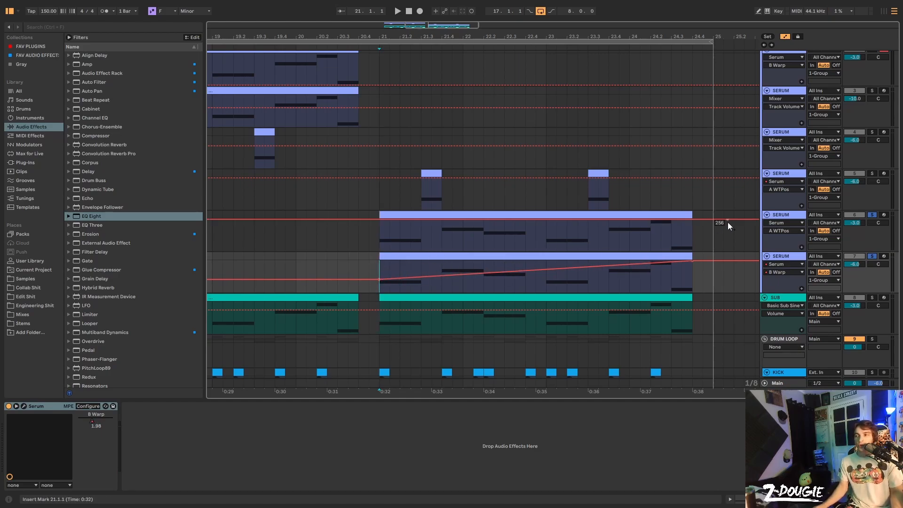
Step: Unsolo both bar 21 Serum layers and play the full mix from 21.1.1 through the end of the loop
{"action": "left_click", "coordinate": [874, 215]}
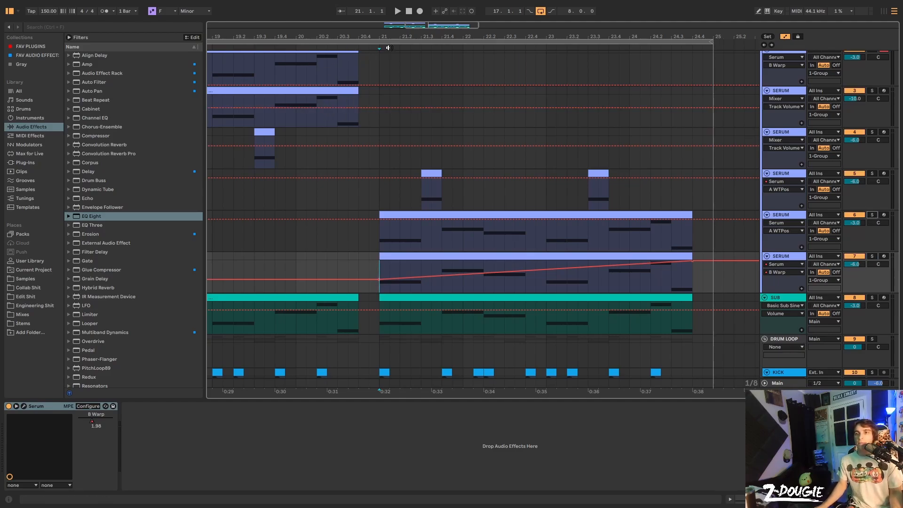
{"action": "left_click_drag", "start_coordinate": [372, 37], "coordinate": [360, 56]}
{"action": "key", "text": "space"}
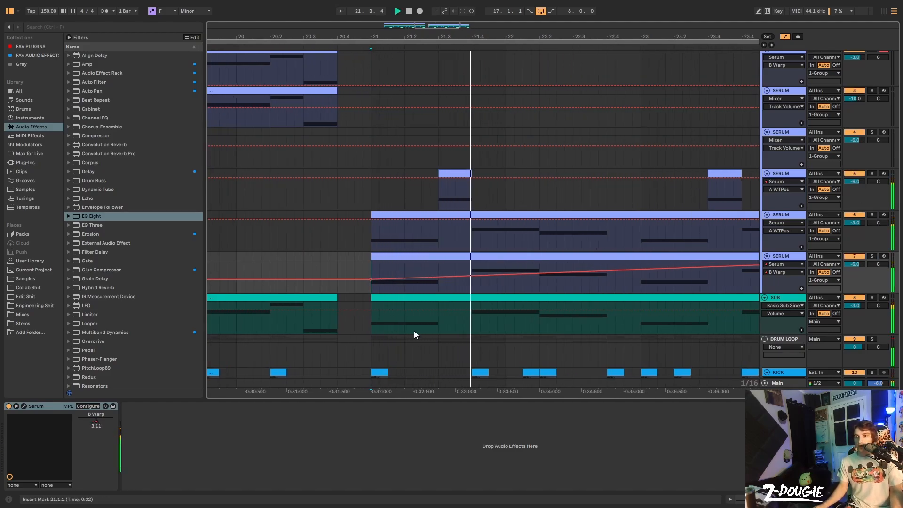
{"action": "left_click_drag", "start_coordinate": [464, 38], "coordinate": [439, 18]}
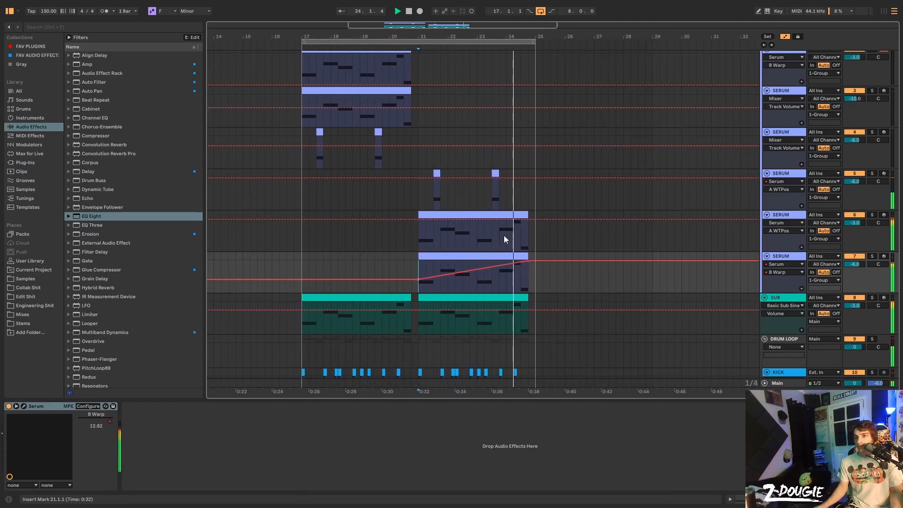
{"action": "key", "text": "space"}
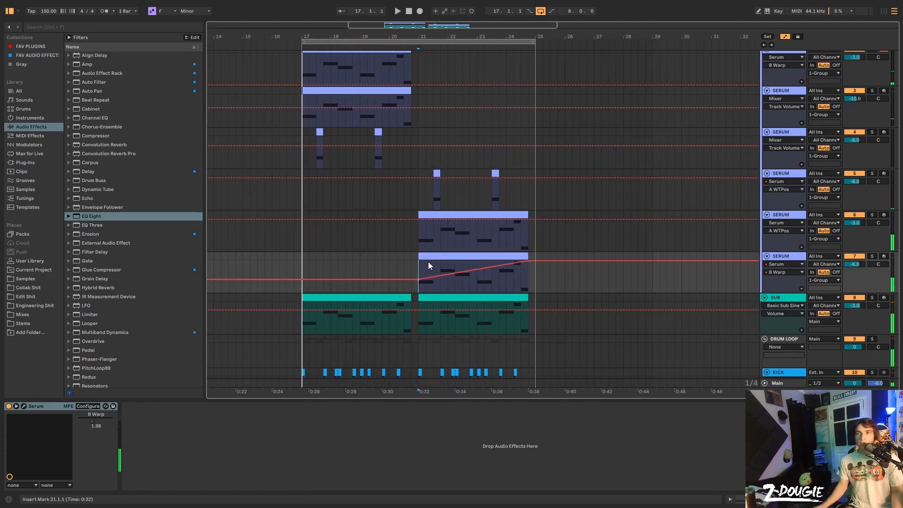
{"action": "left_click", "coordinate": [437, 288]}
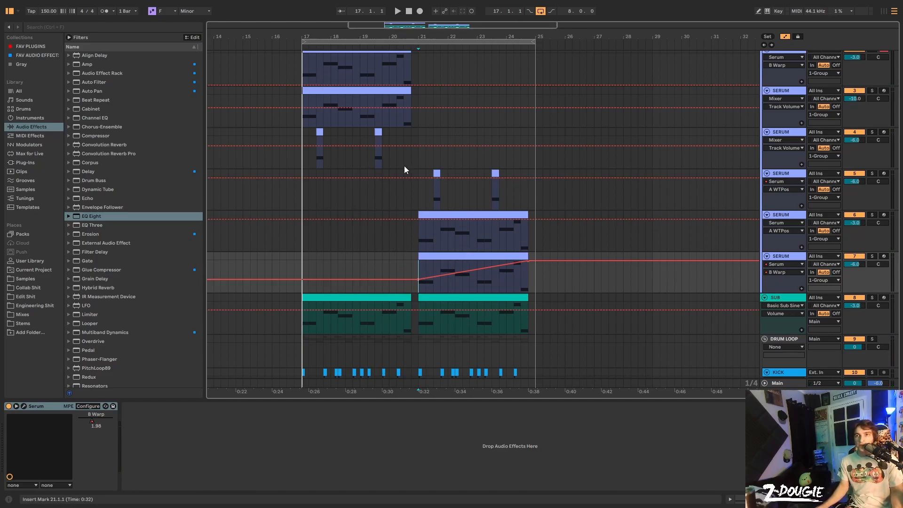
Step: Fold the Serum group and the SUB track, and return the insert marker to 17.1.1
{"action": "scroll", "coordinate": [329, 174], "scroll_direction": "up", "scroll_amount": 2}
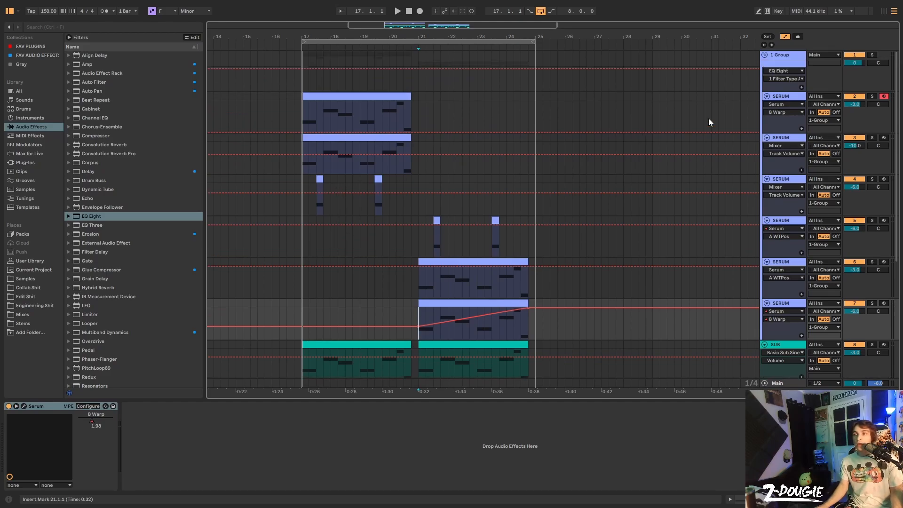
{"action": "left_click", "coordinate": [765, 55]}
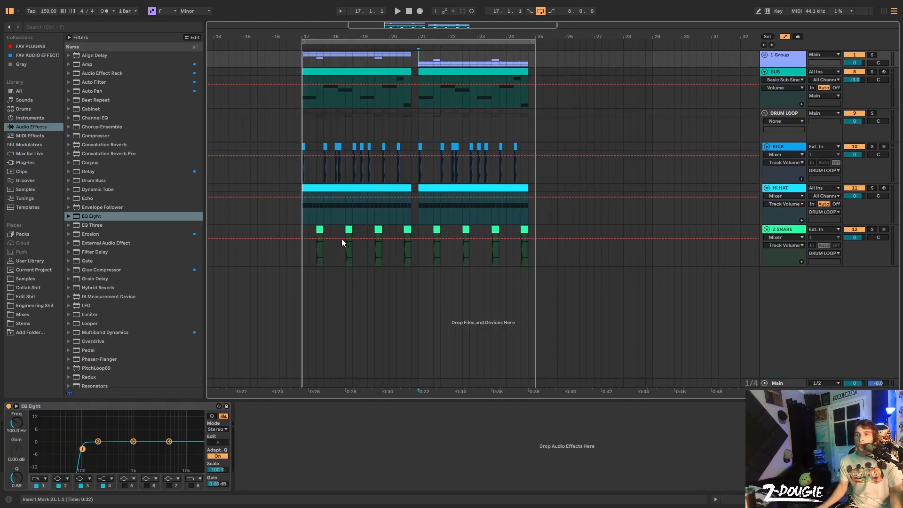
{"action": "left_click", "coordinate": [765, 71]}
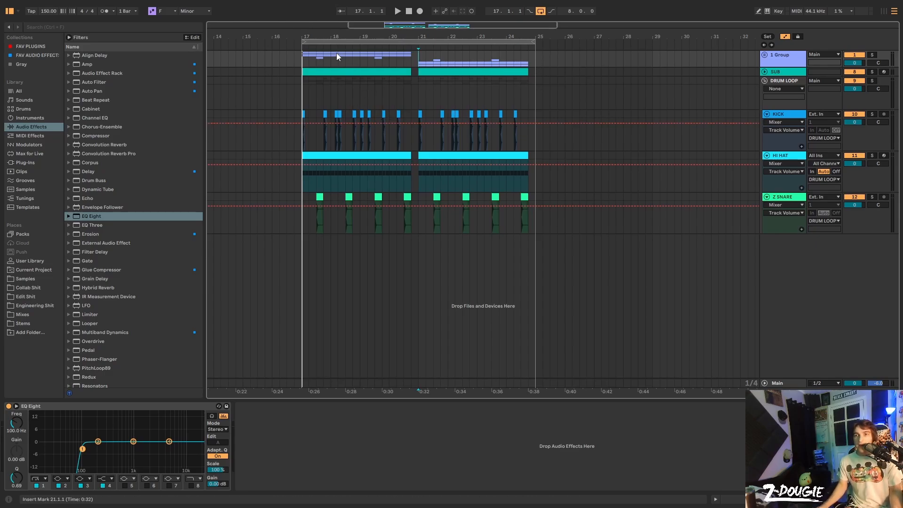
{"action": "left_click", "coordinate": [309, 54]}
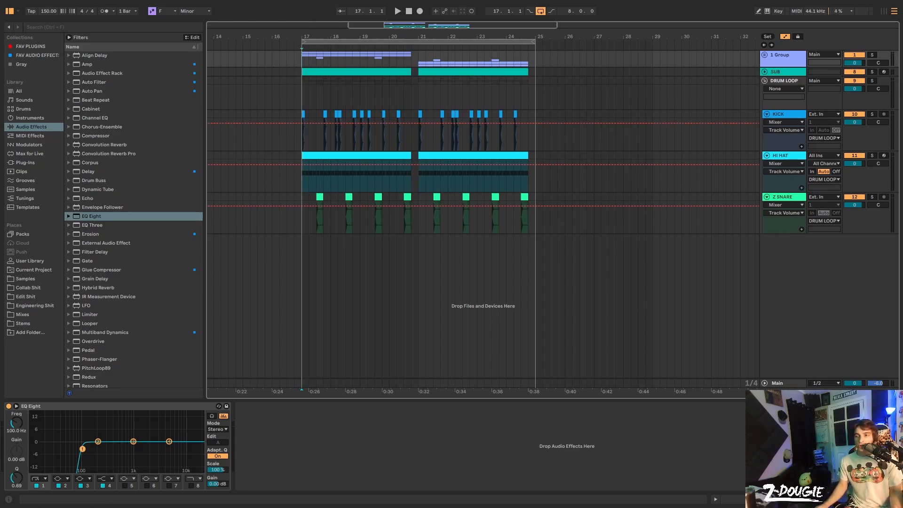
Step: Exit full screen, switch to Chrome, and view the Patreon page's shop products before returning to its membership tiers
{"action": "key", "text": "F11"}
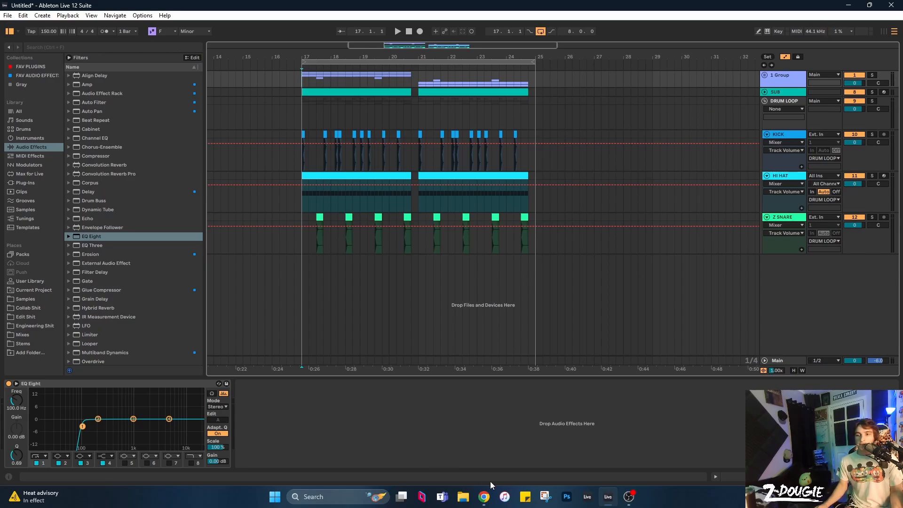
{"action": "left_click", "coordinate": [485, 497]}
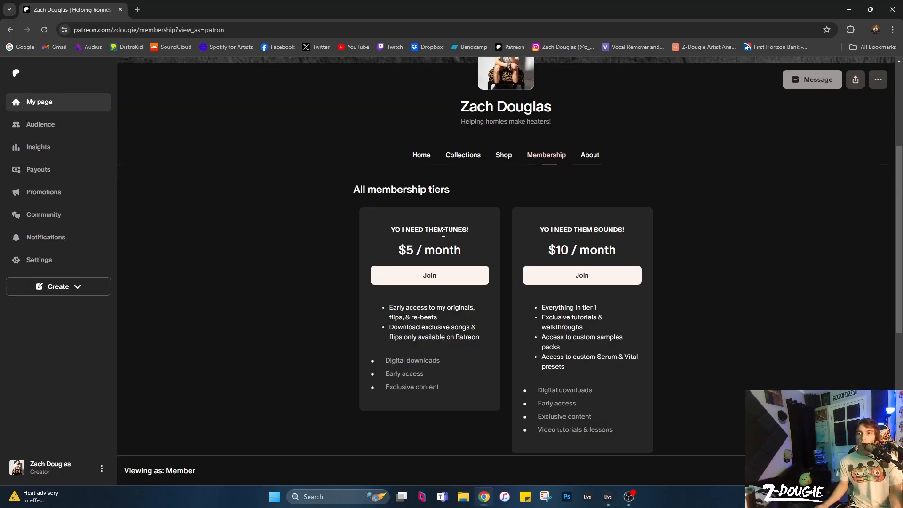
{"action": "left_click", "coordinate": [500, 155]}
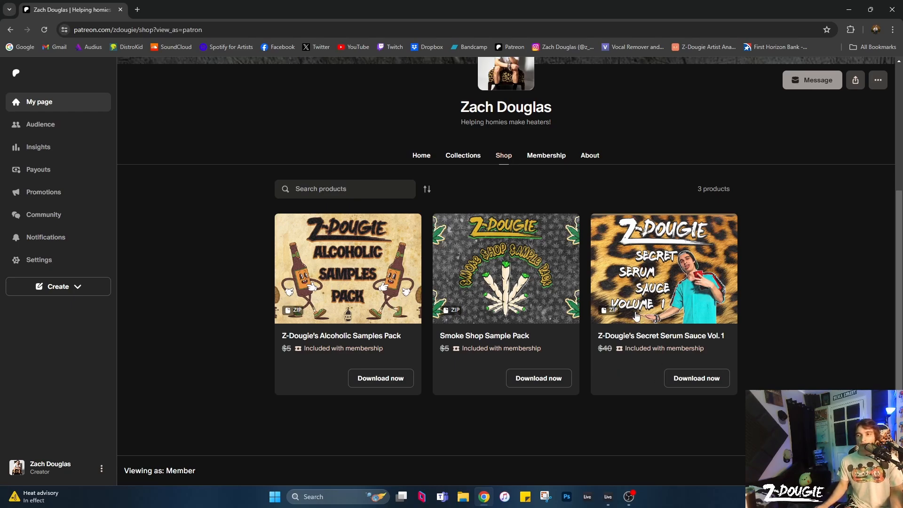
{"action": "left_click", "coordinate": [528, 162]}
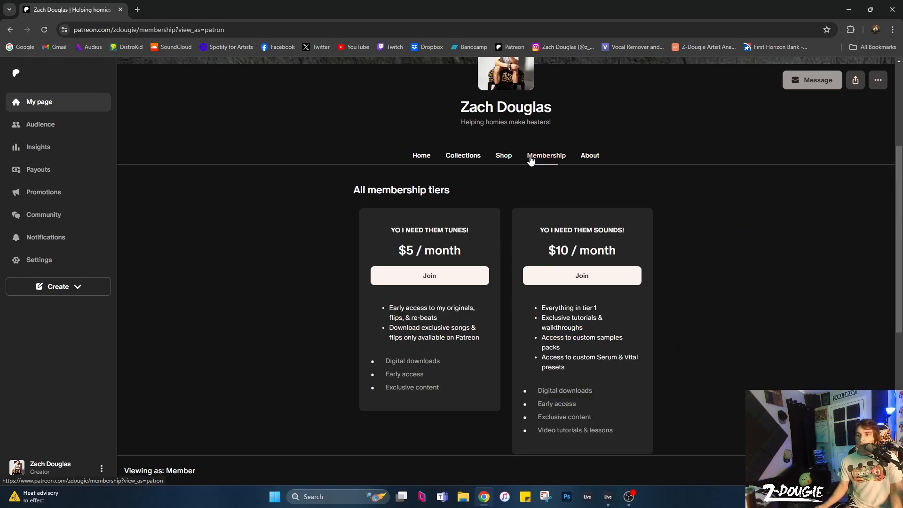
Step: Examine the perks and monthly prices of all four Patreon membership tiers
{"action": "scroll", "coordinate": [394, 203], "scroll_direction": "down", "scroll_amount": 7}
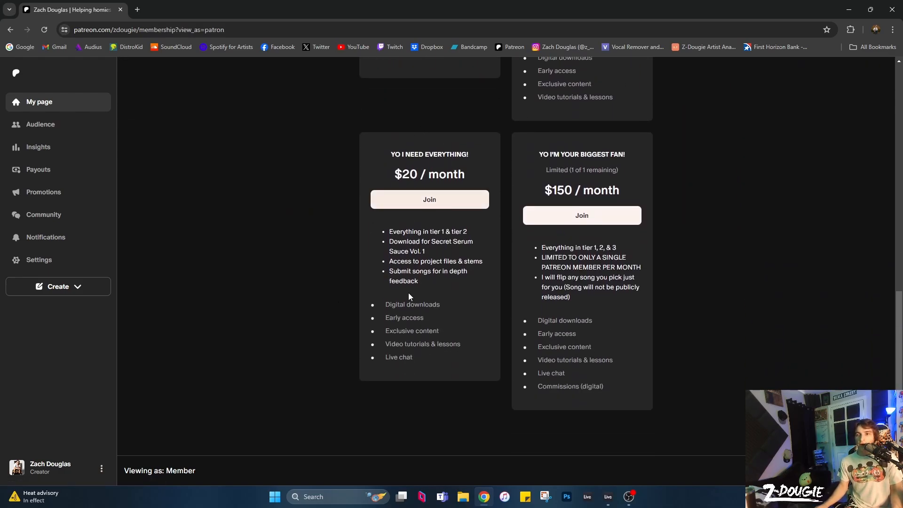
{"action": "scroll", "coordinate": [419, 287], "scroll_direction": "up", "scroll_amount": 4}
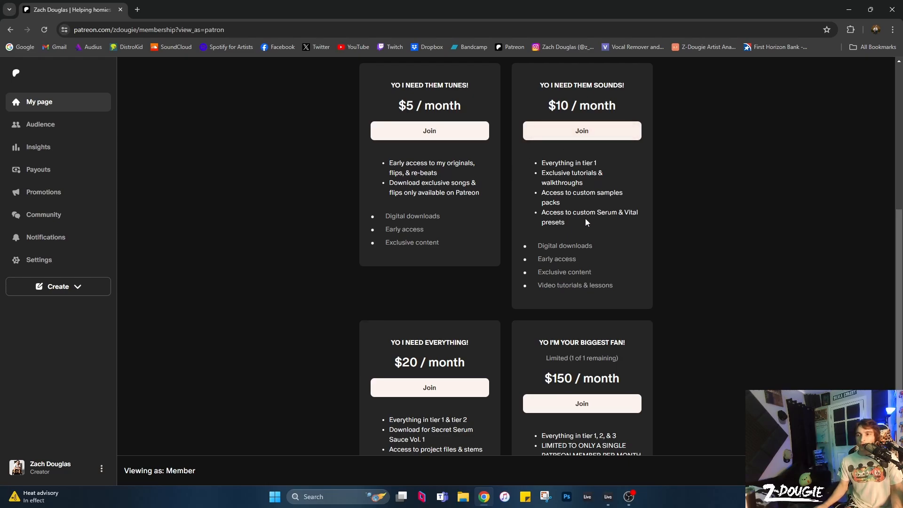
{"action": "scroll", "coordinate": [560, 184], "scroll_direction": "down", "scroll_amount": 2}
{"action": "scroll", "coordinate": [570, 245], "scroll_direction": "up", "scroll_amount": 2}
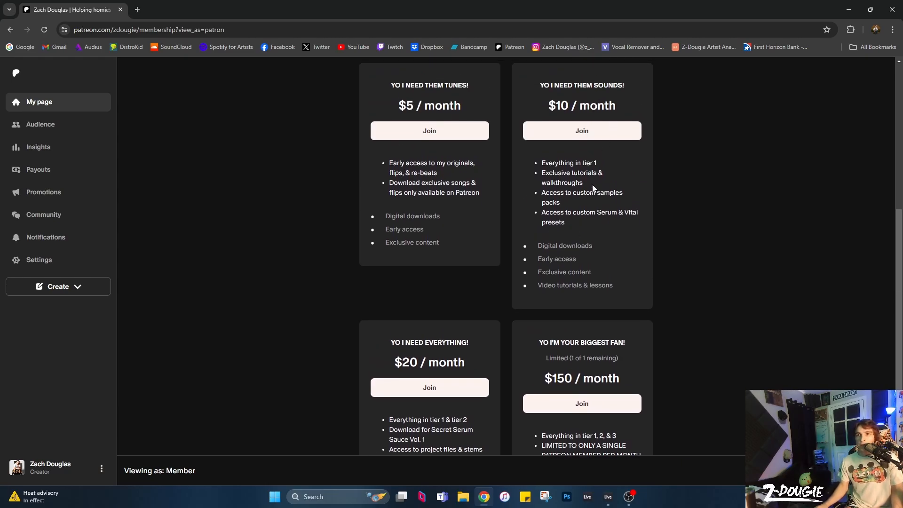
{"action": "scroll", "coordinate": [521, 219], "scroll_direction": "down", "scroll_amount": 2}
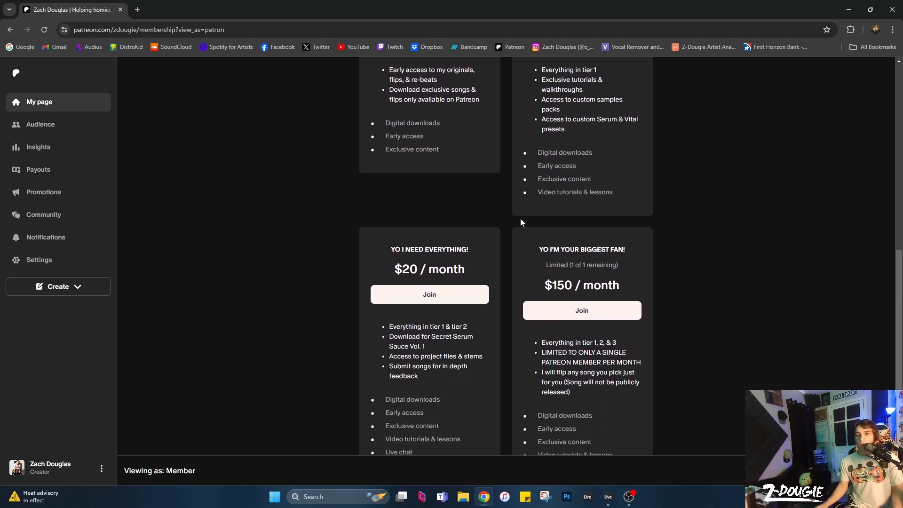
{"action": "scroll", "coordinate": [438, 291], "scroll_direction": "down", "scroll_amount": 1}
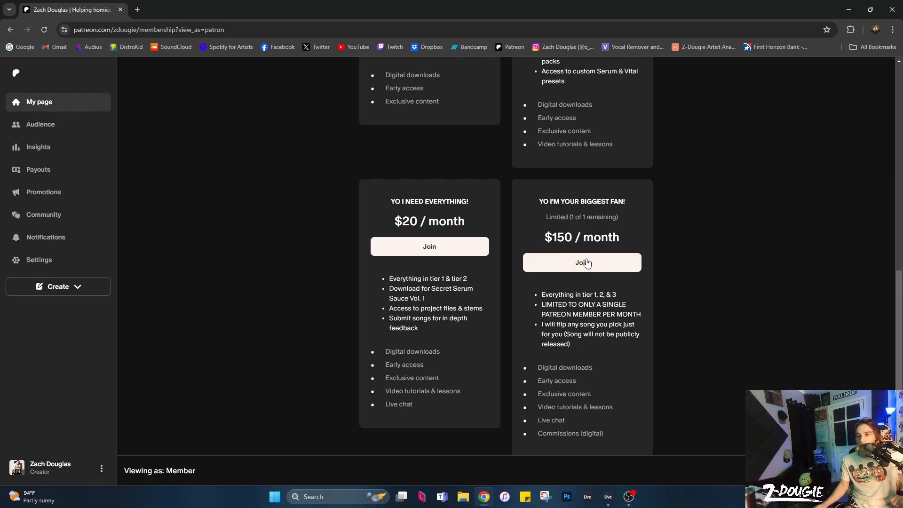
{"action": "scroll", "coordinate": [589, 280], "scroll_direction": "up", "scroll_amount": 3}
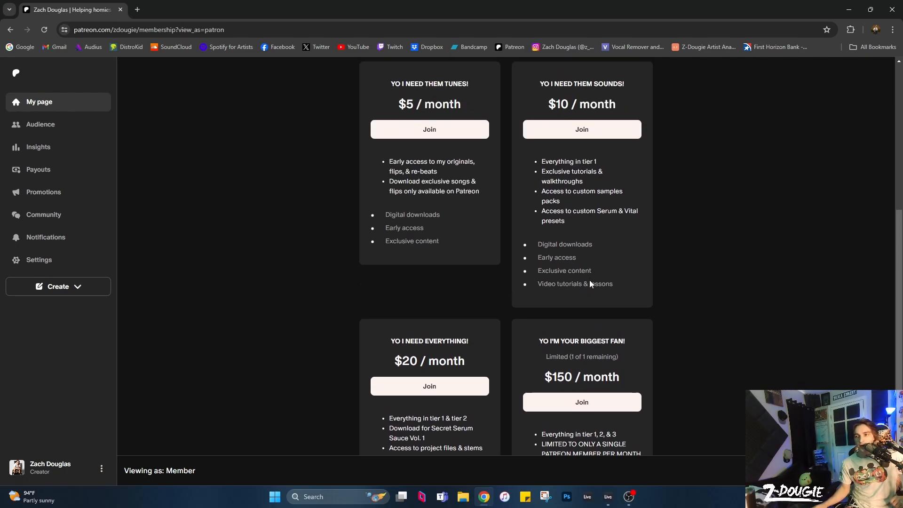
{"action": "scroll", "coordinate": [581, 331], "scroll_direction": "down", "scroll_amount": 4}
{"action": "scroll", "coordinate": [586, 325], "scroll_direction": "up", "scroll_amount": 1}
{"action": "scroll", "coordinate": [590, 314], "scroll_direction": "up", "scroll_amount": 1}
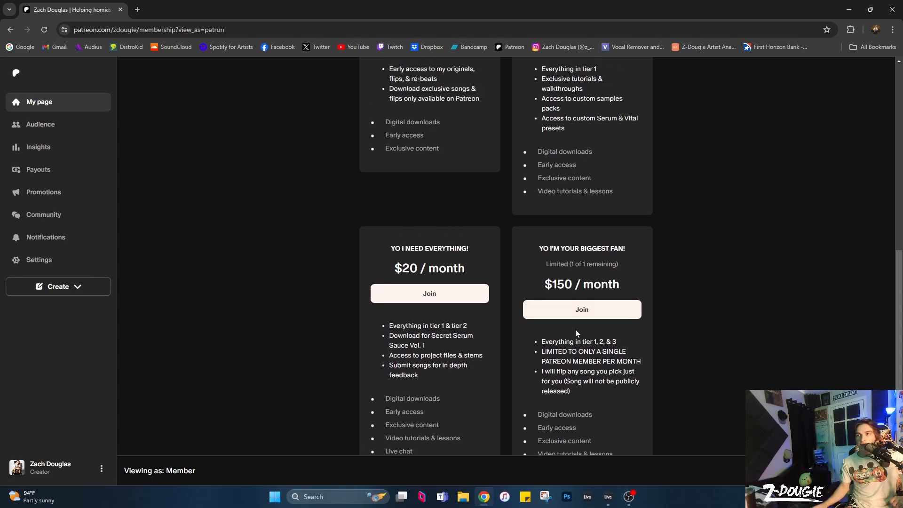
{"action": "scroll", "coordinate": [579, 381], "scroll_direction": "up", "scroll_amount": 10}
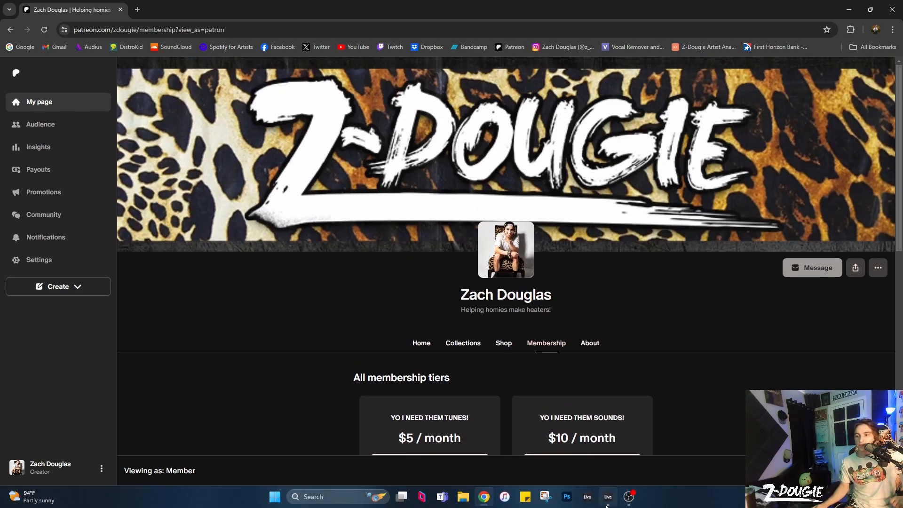
Step: Switch back to Ableton Live, place the insert marker at 17.1.1 on the DRUM LOOP group, and hide the automation lanes
{"action": "left_click", "coordinate": [607, 482]}
{"action": "left_click", "coordinate": [295, 140]}
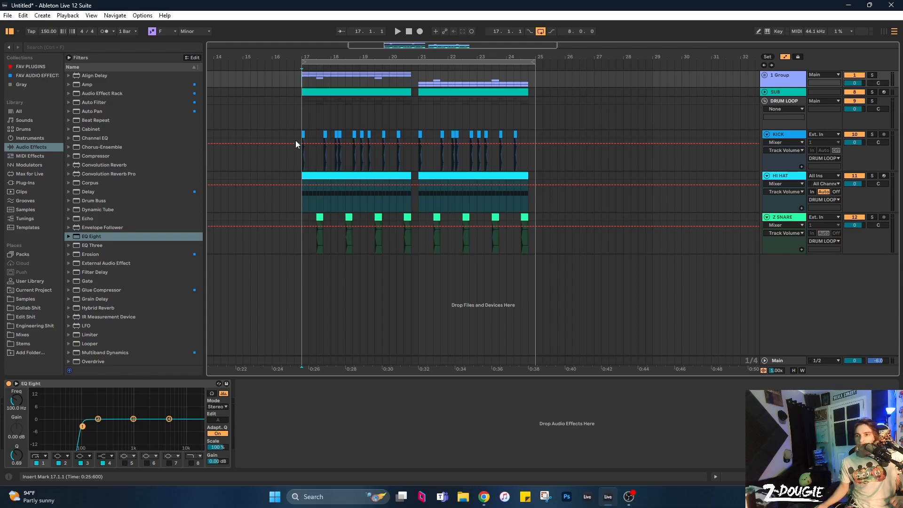
{"action": "left_click", "coordinate": [303, 115]}
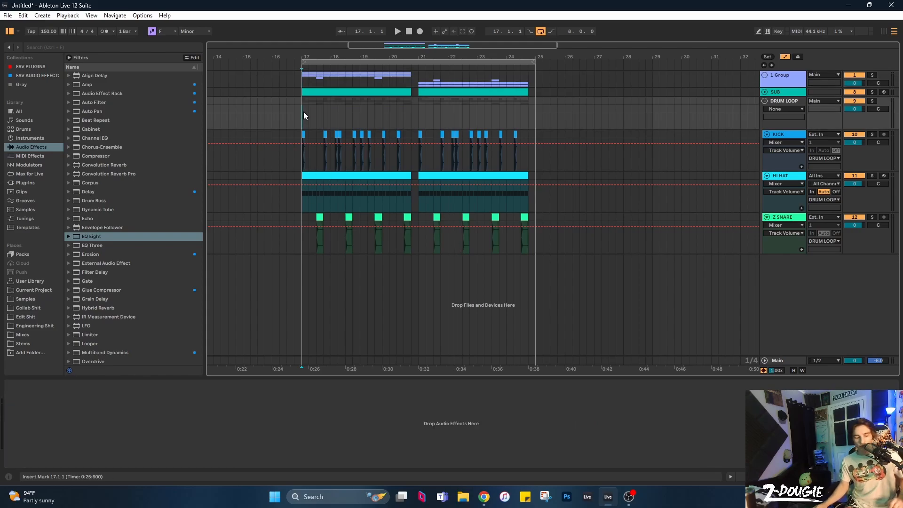
{"action": "key", "text": "a"}
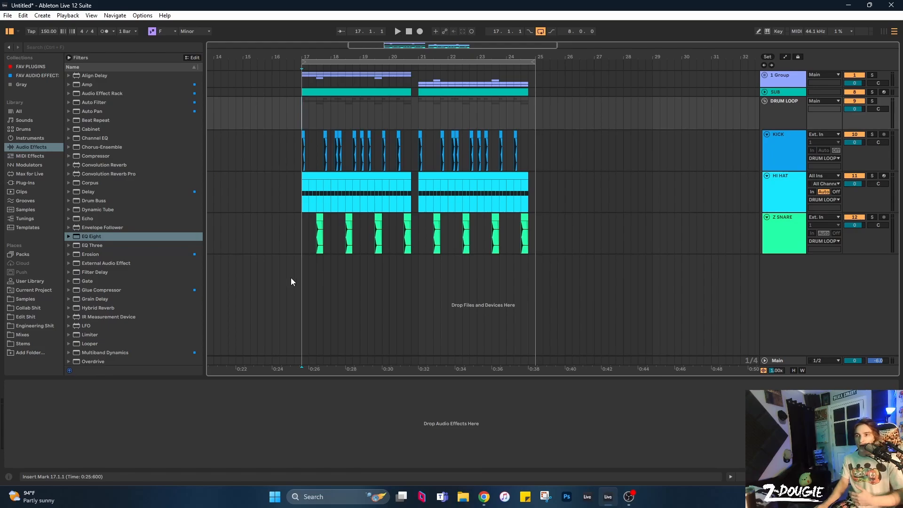
{"action": "left_click", "coordinate": [294, 117]}
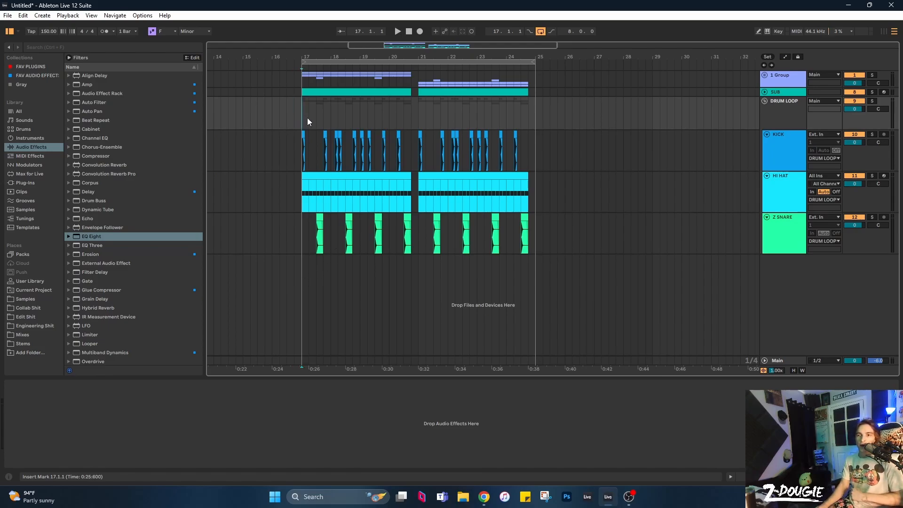